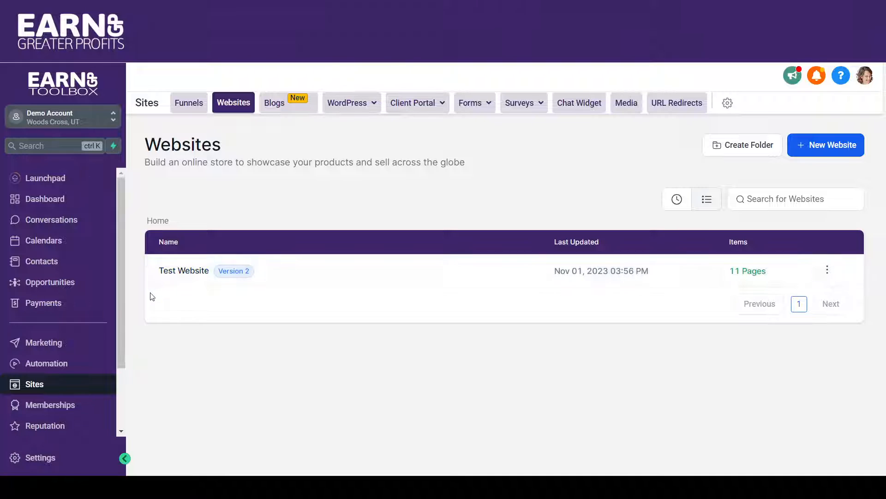
Open the account's domain settings.
click(33, 464)
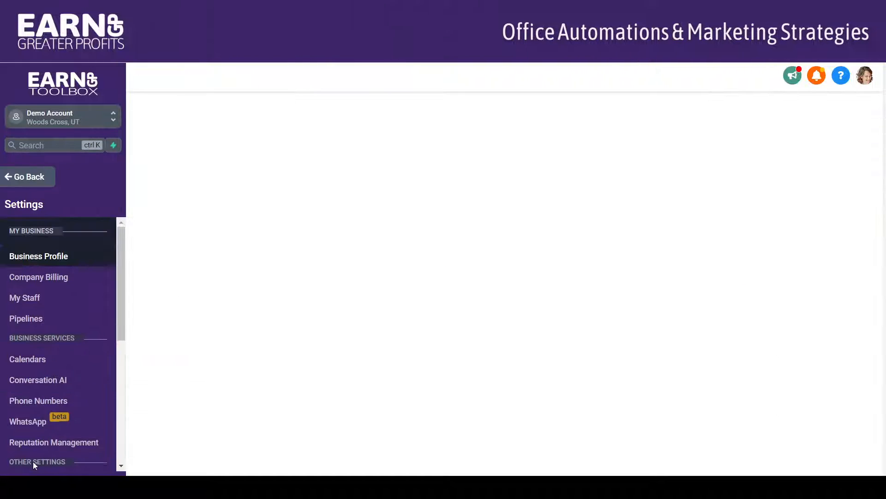
scroll(121, 386, down, 4)
scroll(121, 386, down, 1)
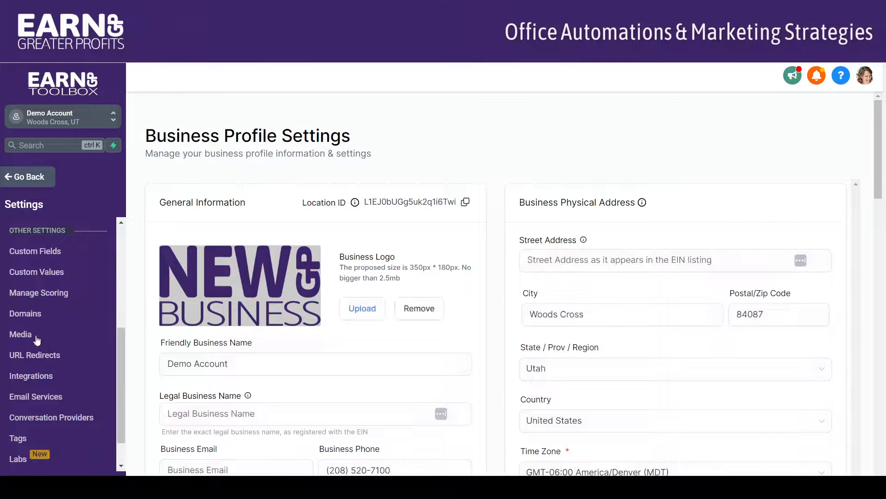
click(26, 314)
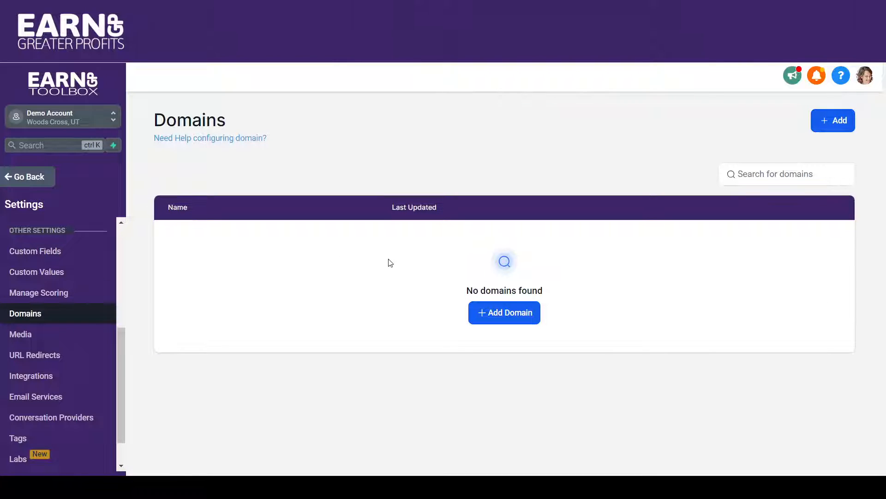
Enter blog.mysite.com as a new domain, view its manual DNS record details, and close the dialog without verifying.
click(526, 314)
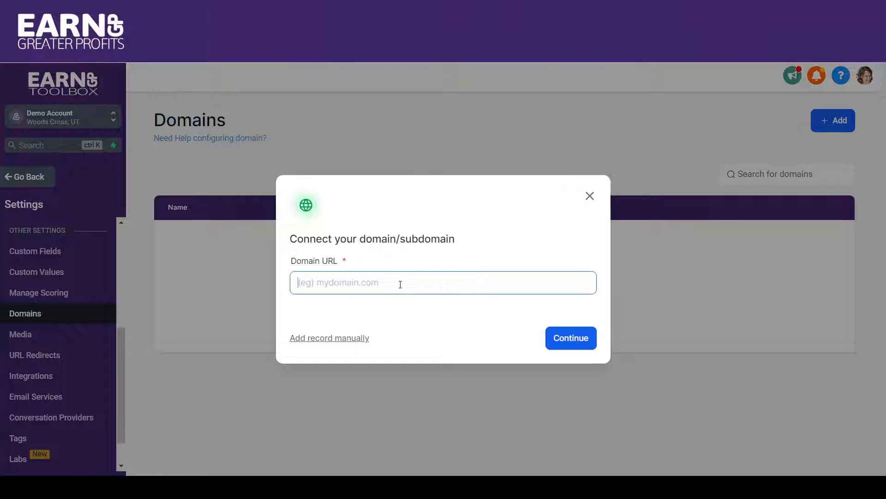
text(blog.mysit)
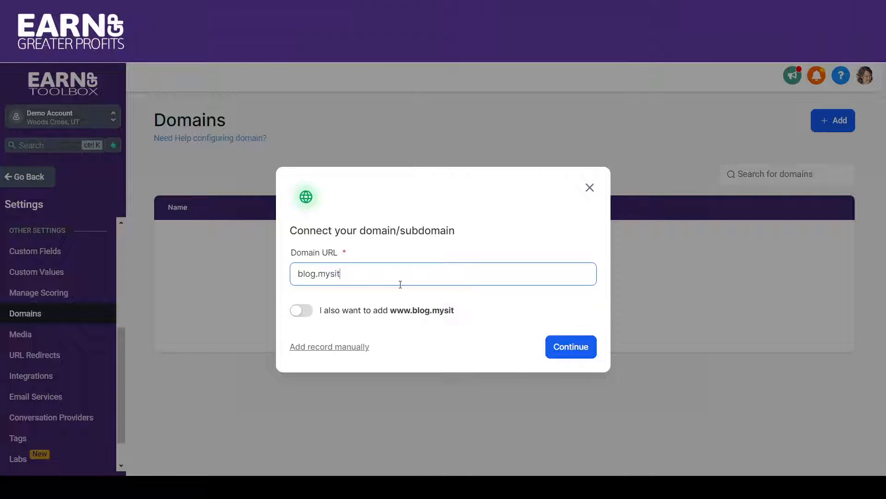
text(e.com)
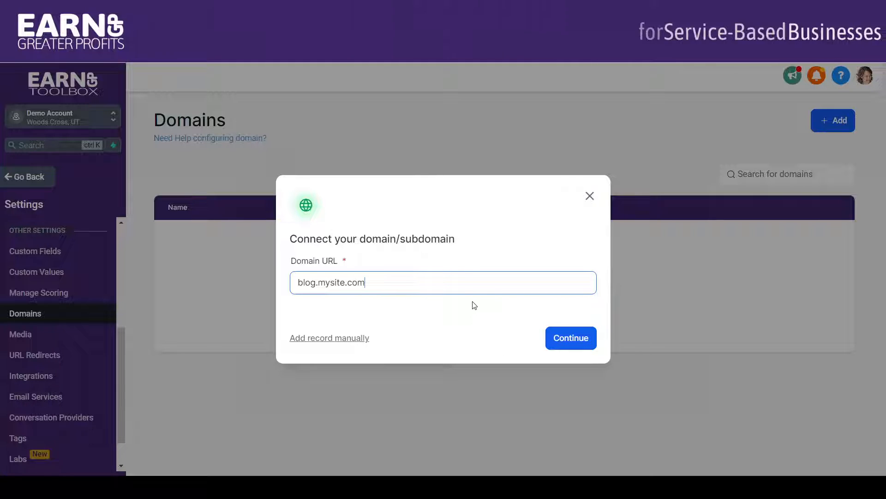
click(354, 340)
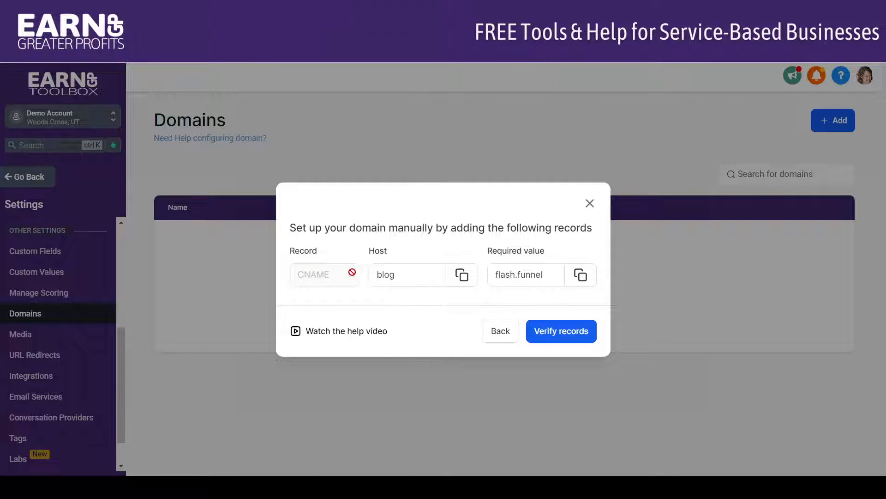
click(397, 276)
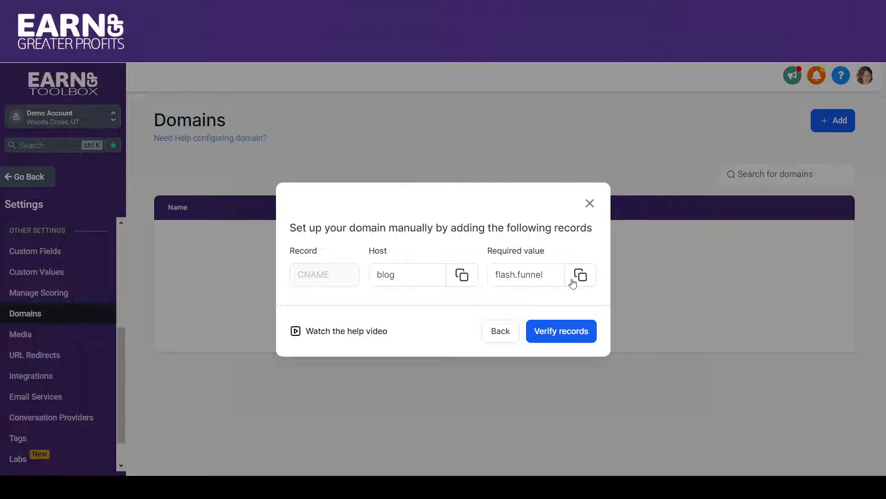
click(590, 206)
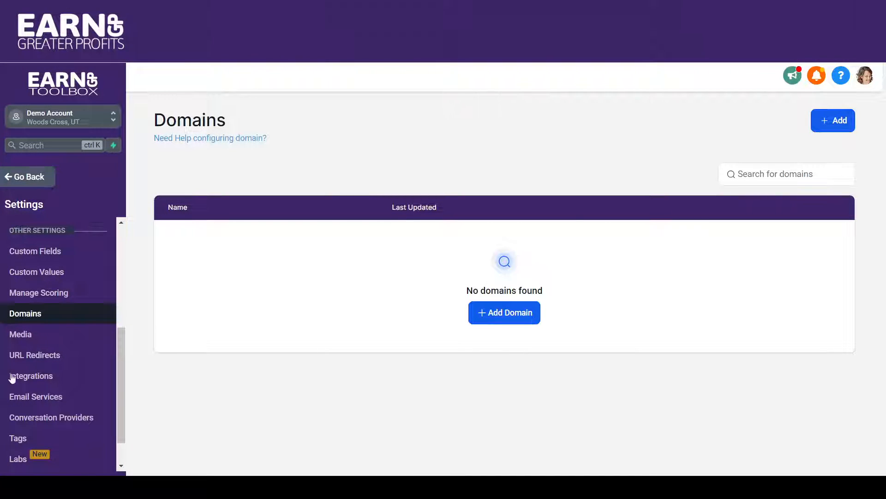
Return to the websites list and create a blank website named Blog.
click(28, 179)
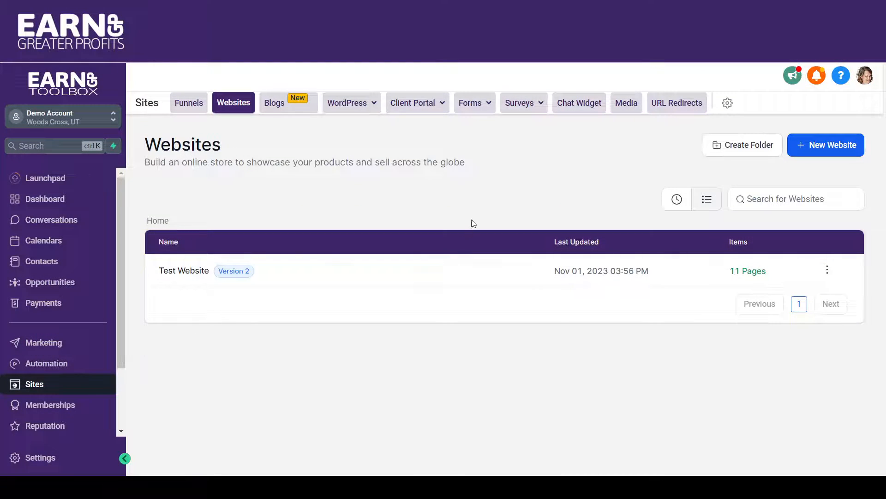
click(817, 153)
click(359, 286)
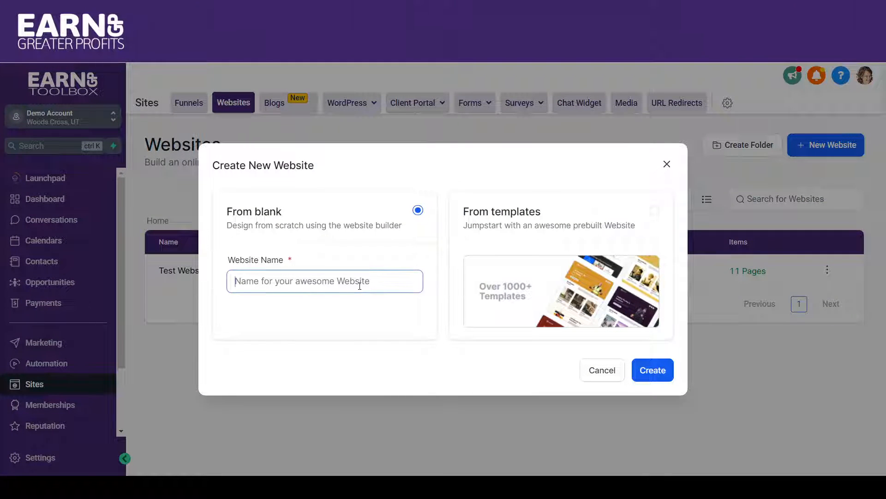
text(Blog)
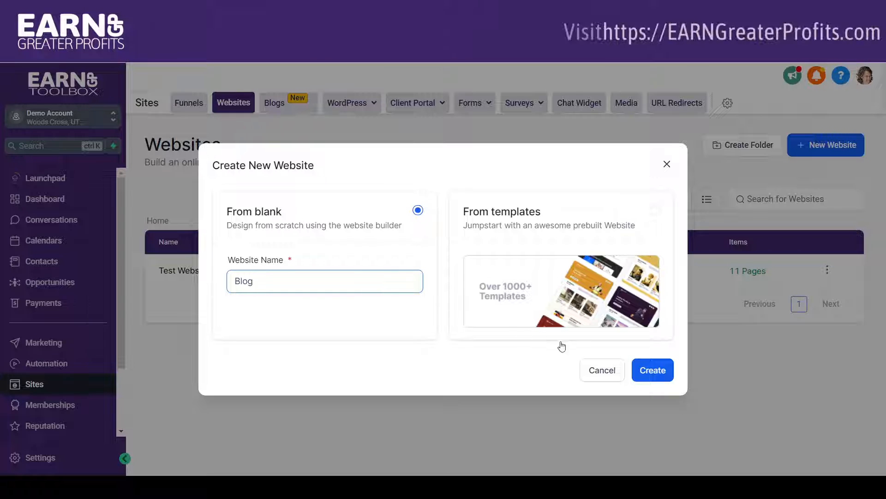
click(651, 369)
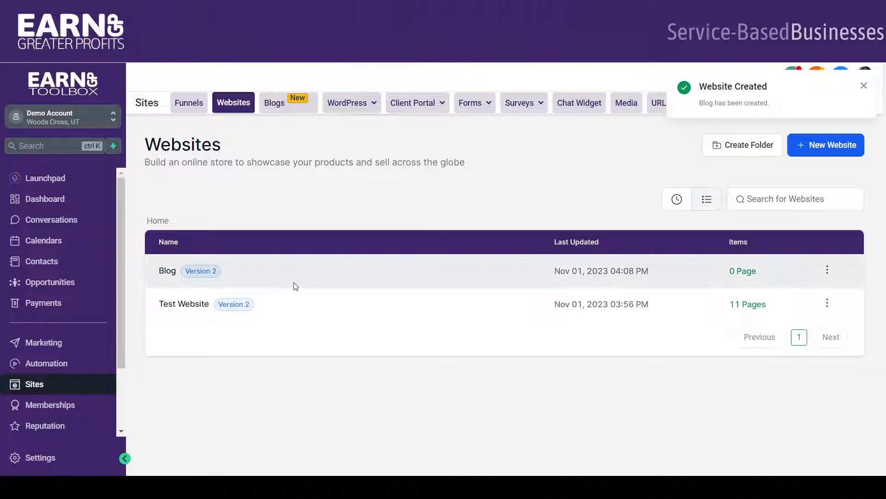
Open the Blog website's settings, check which domains can be assigned to it, and return to the websites list.
click(166, 272)
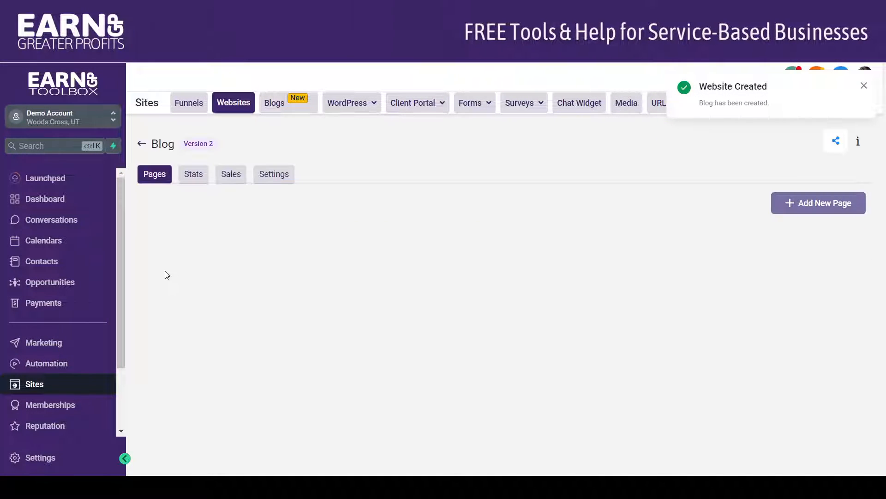
click(274, 177)
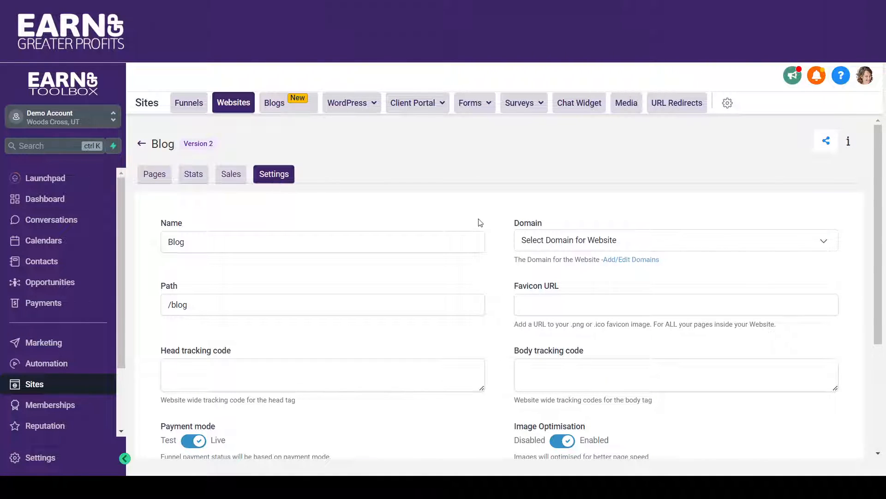
click(547, 244)
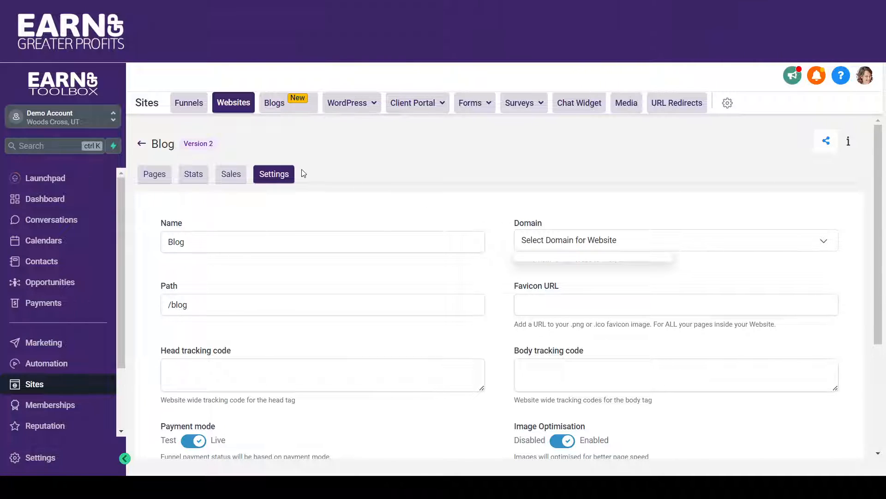
click(141, 147)
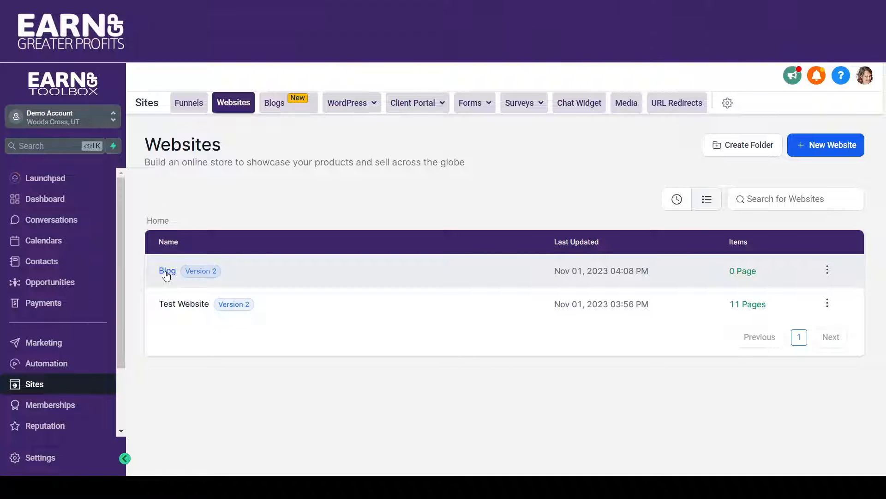
Open the Test Website and load its Blog page in the page editor.
click(194, 304)
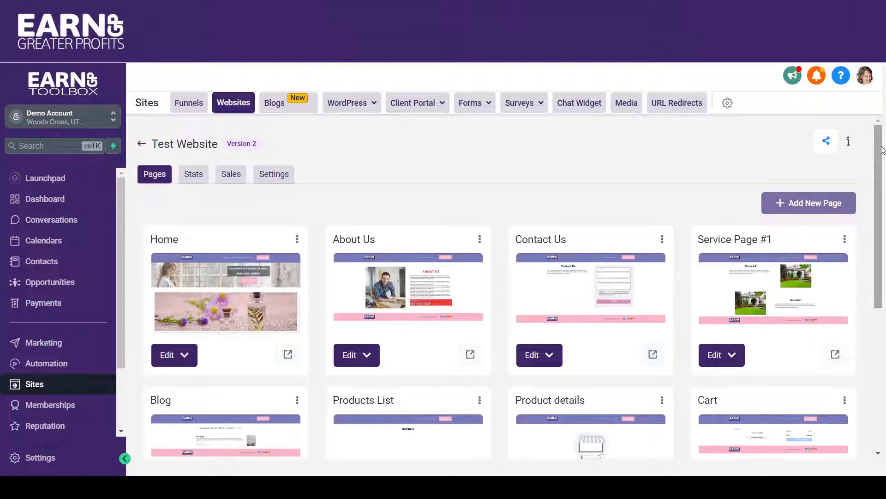
drag(885, 147, 879, 246)
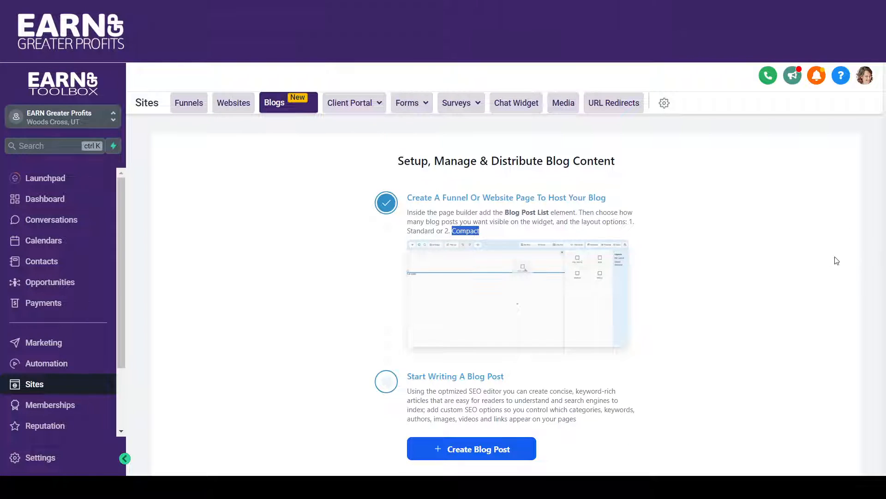
click(772, 239)
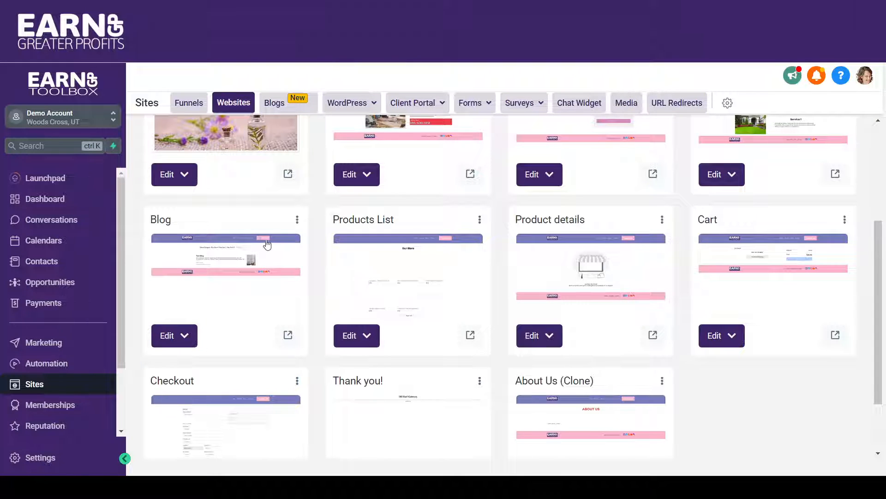
click(237, 259)
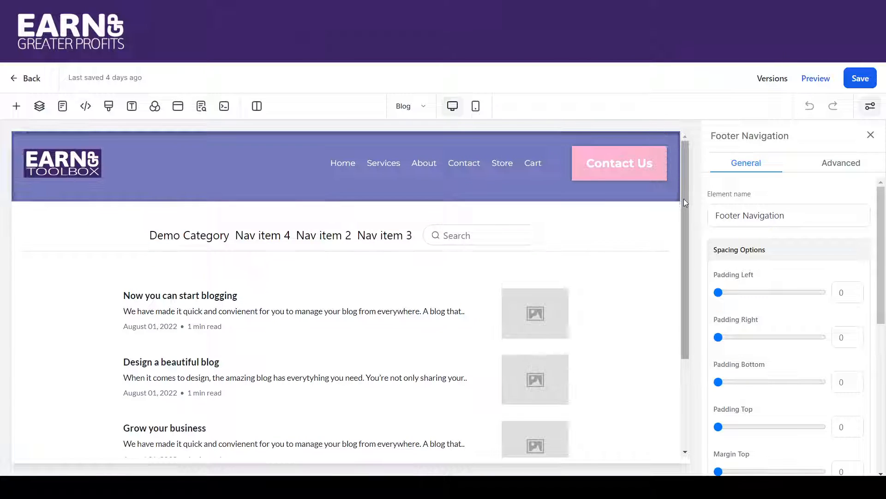
Add a second Category Navigation element directly below the existing one and delete it again.
mouse_move(684, 202)
mouse_down()
mouse_move(689, 251)
mouse_move(678, 196)
mouse_up()
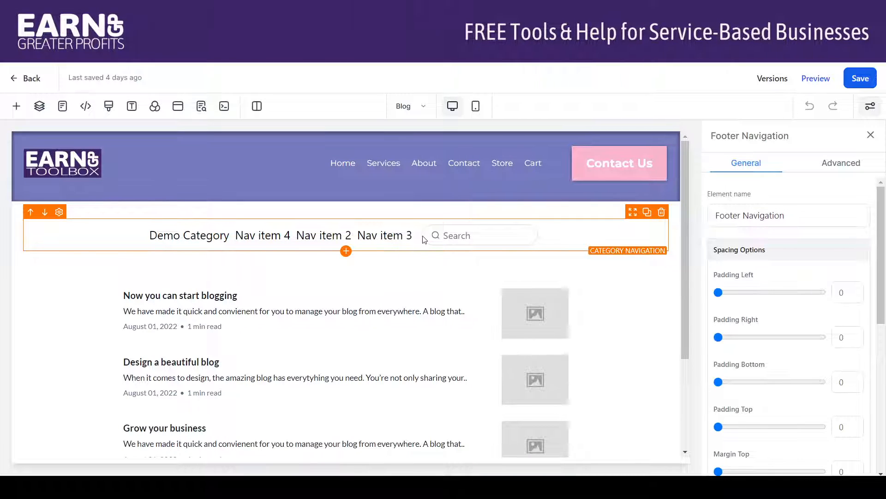
click(346, 252)
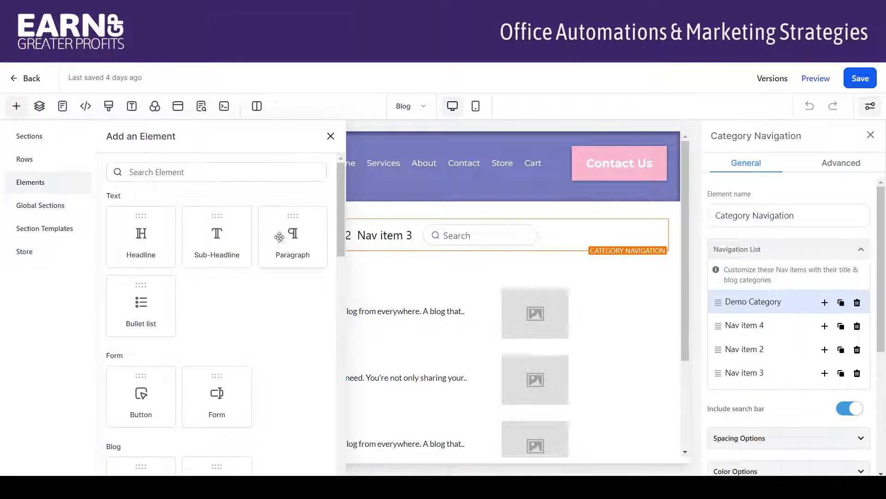
drag(341, 187, 346, 256)
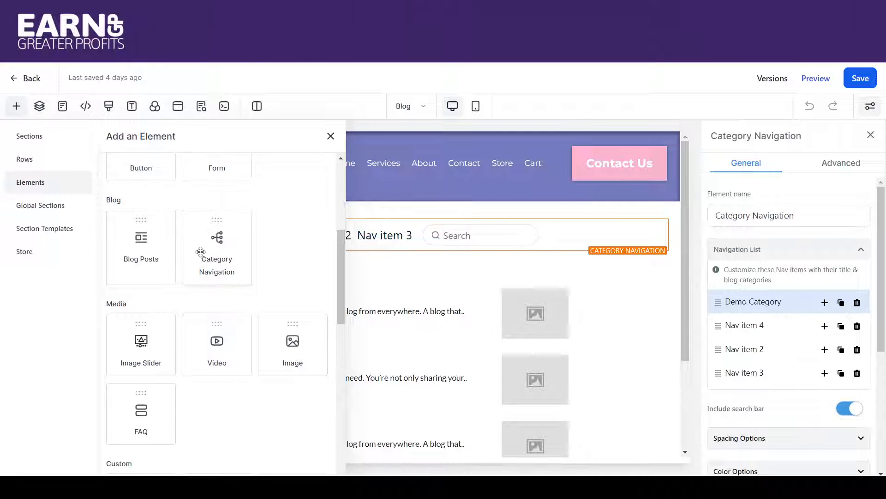
drag(210, 250, 382, 273)
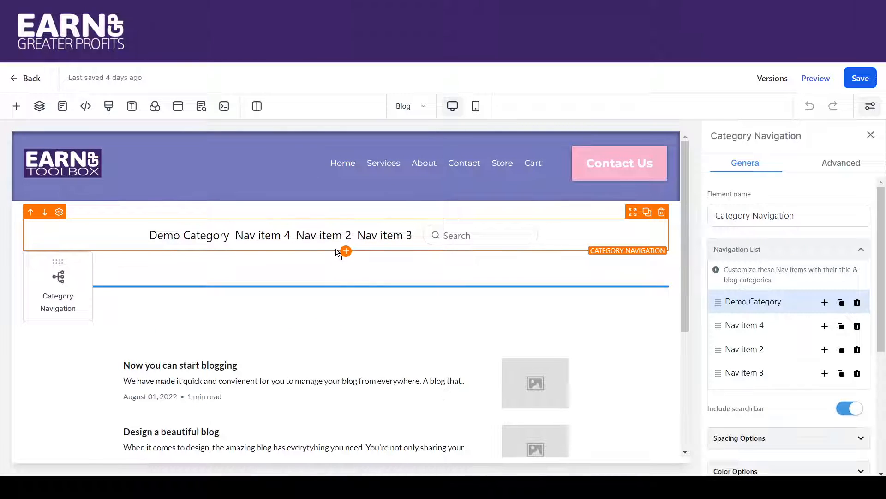
drag(338, 253, 337, 255)
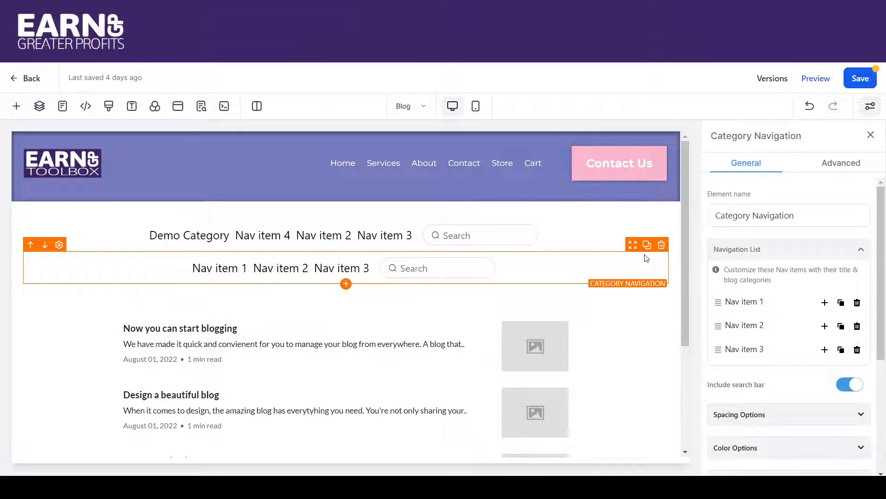
click(661, 246)
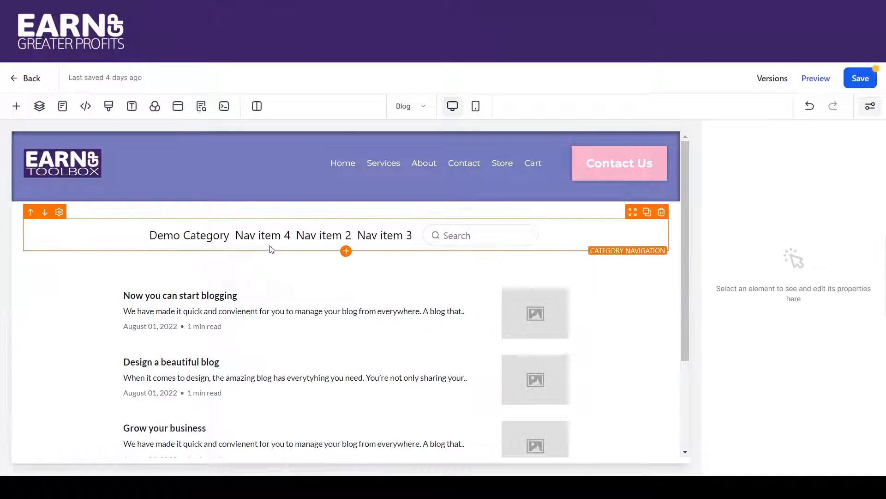
Select the existing category navigation and switch its search bar off and back on.
click(237, 241)
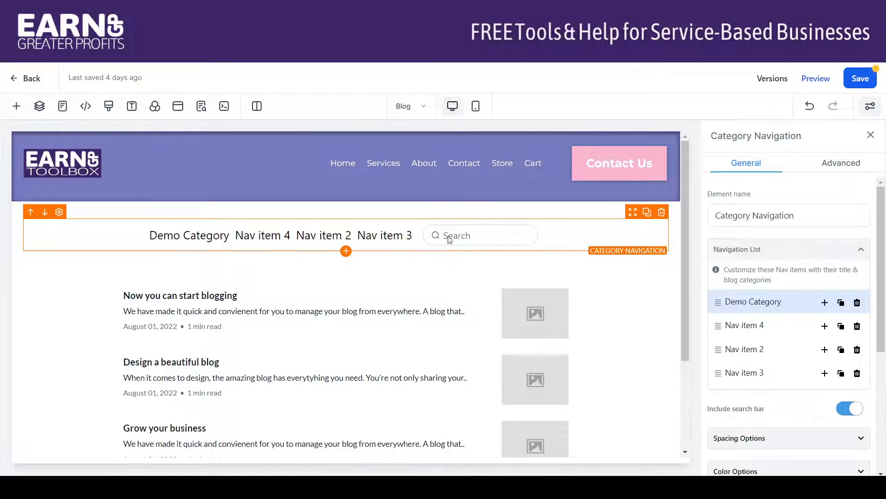
scroll(875, 258, down, 2)
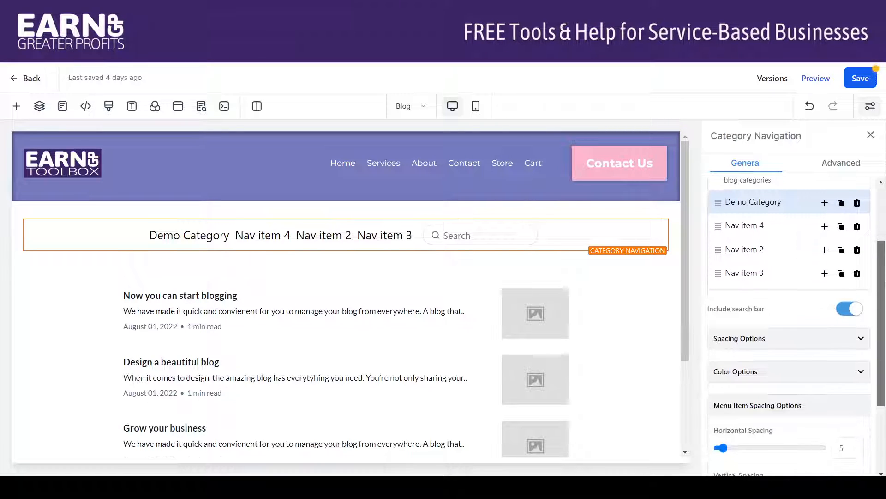
scroll(874, 283, up, 1)
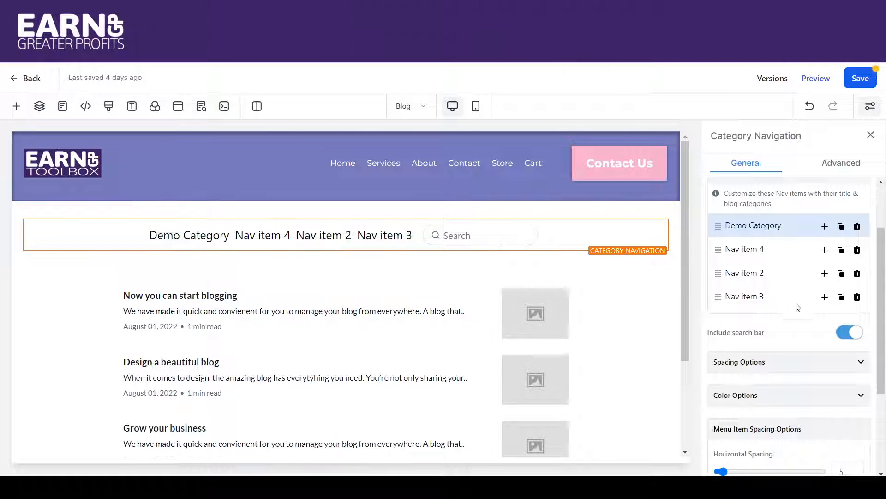
click(848, 332)
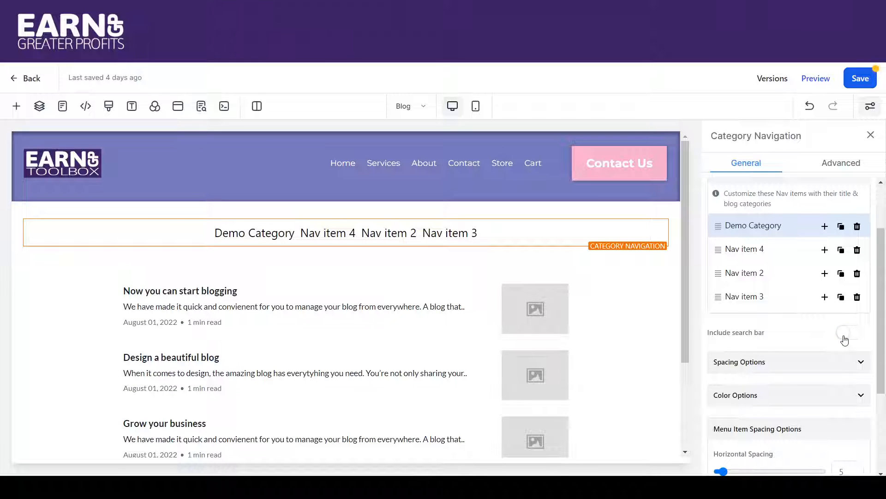
click(860, 335)
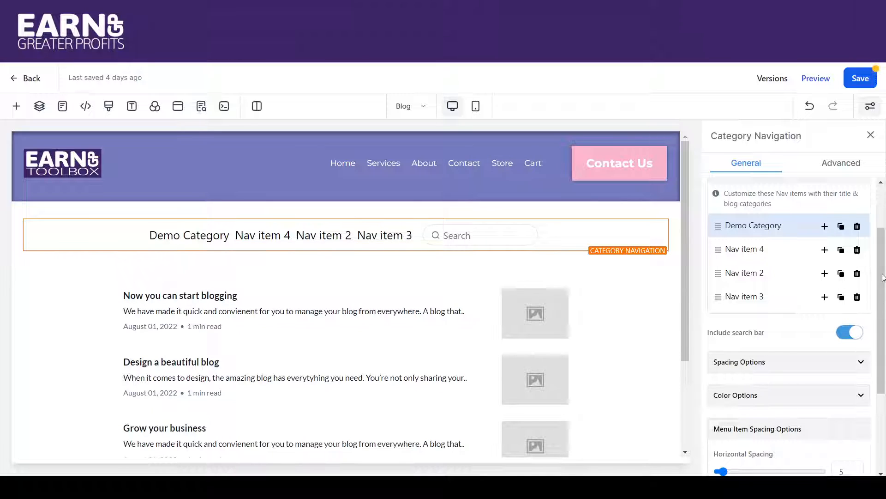
Set the horizontal menu item spacing of the category navigation to 20.
scroll(883, 277, down, 3)
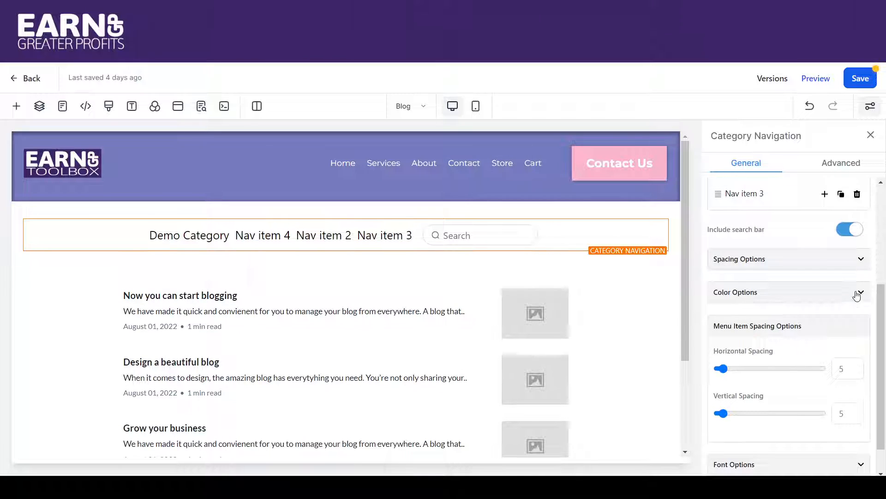
click(857, 298)
click(858, 295)
scroll(884, 339, down, 1)
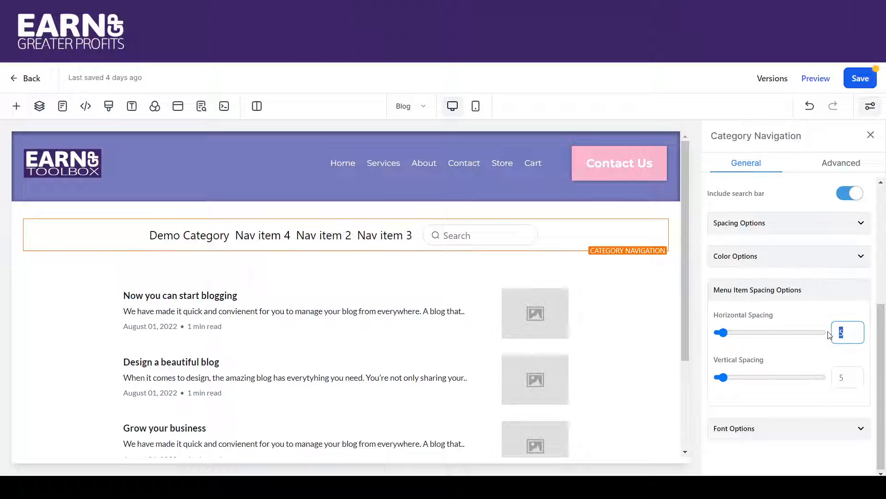
text(20)
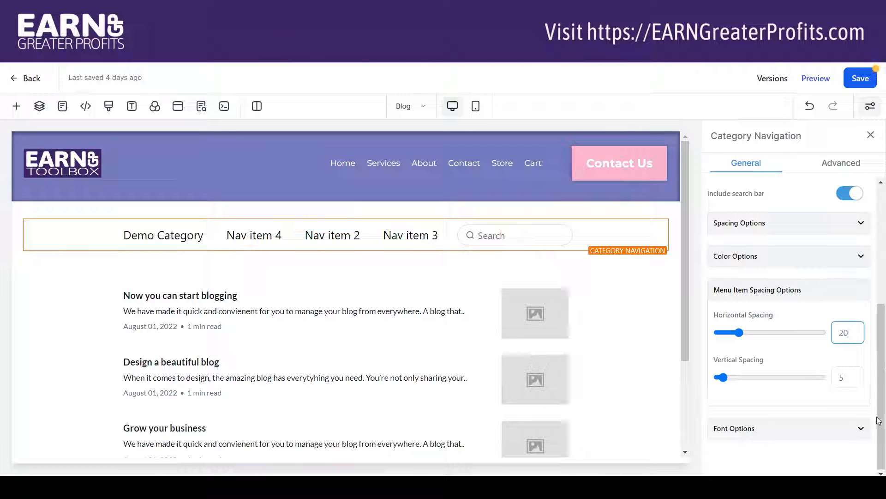
Examine the category navigation's font options and advanced settings, along with the page's typography fonts and colors.
click(861, 429)
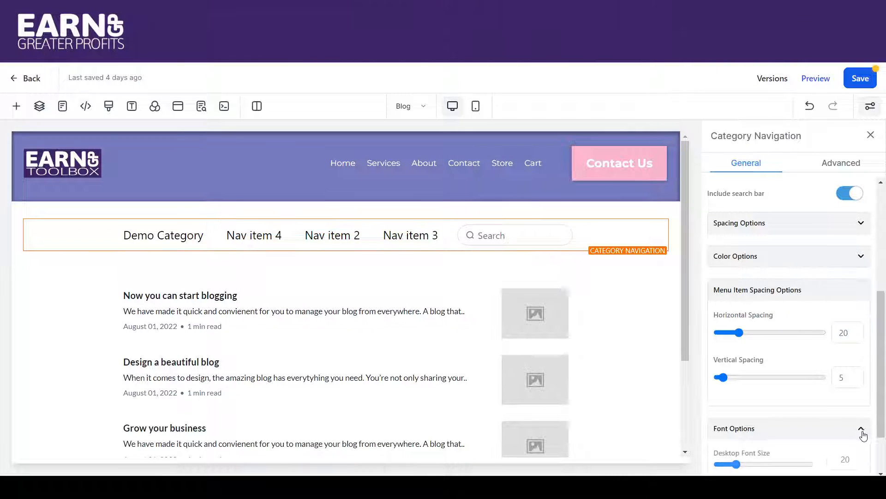
drag(880, 367, 883, 415)
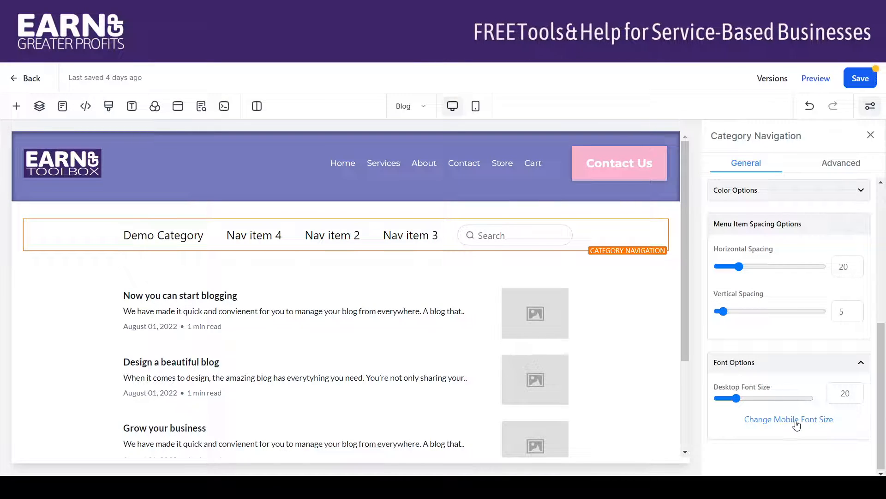
drag(882, 407, 883, 261)
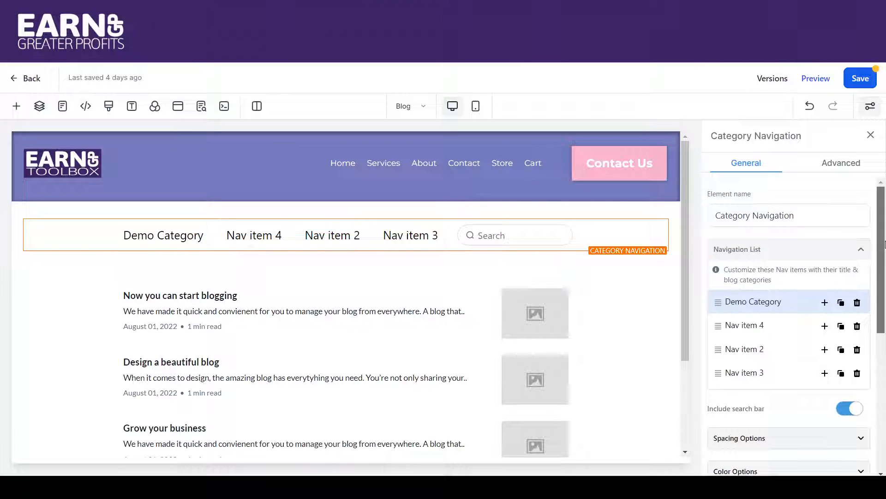
click(832, 166)
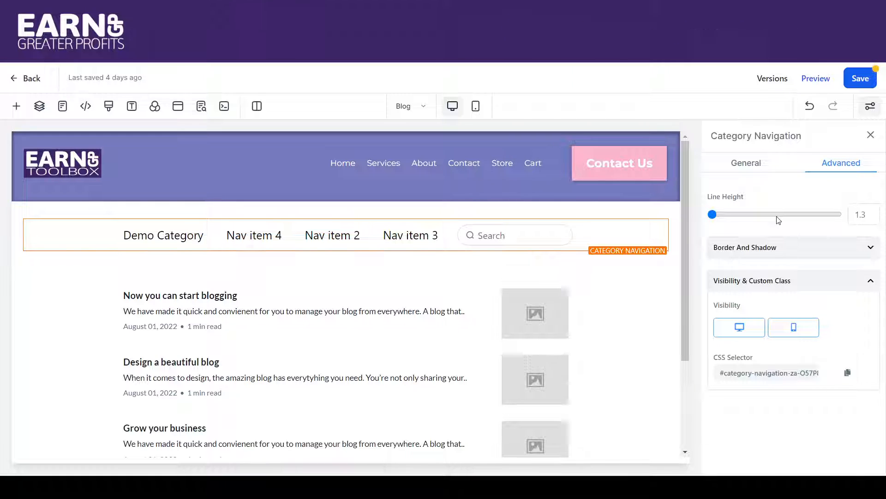
click(131, 107)
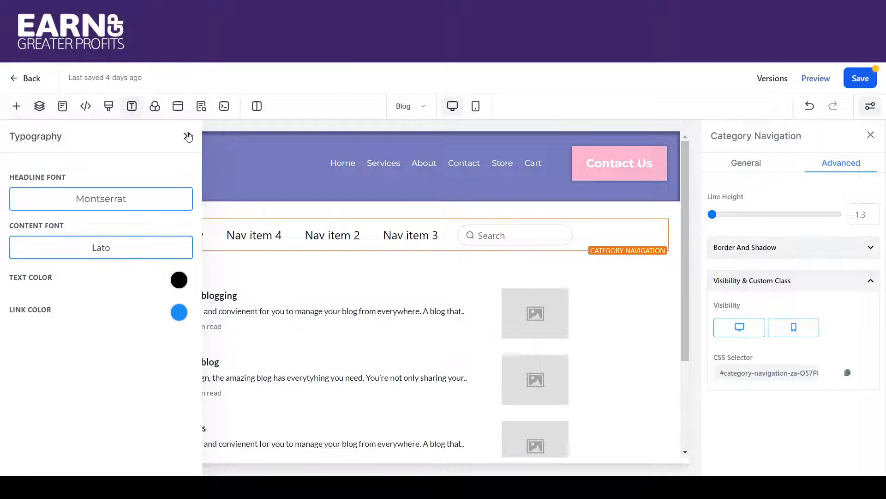
click(188, 137)
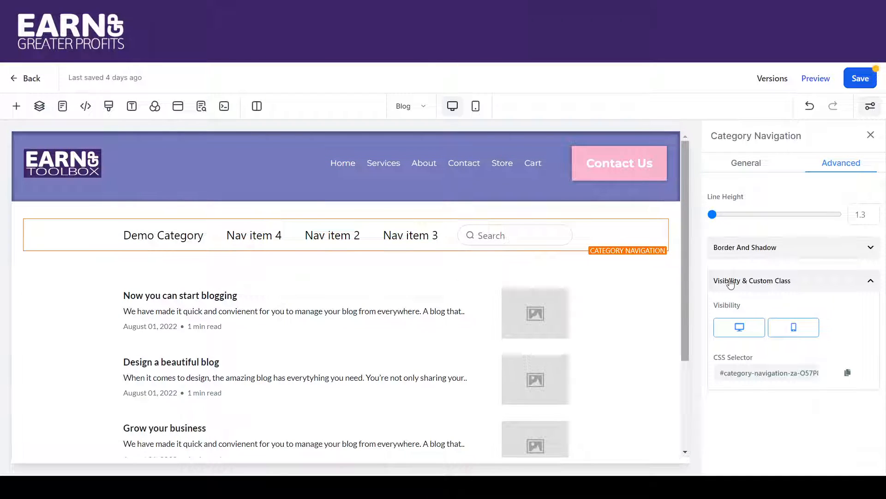
Try a full border on the category navigation and return its border setting to No Border.
click(741, 251)
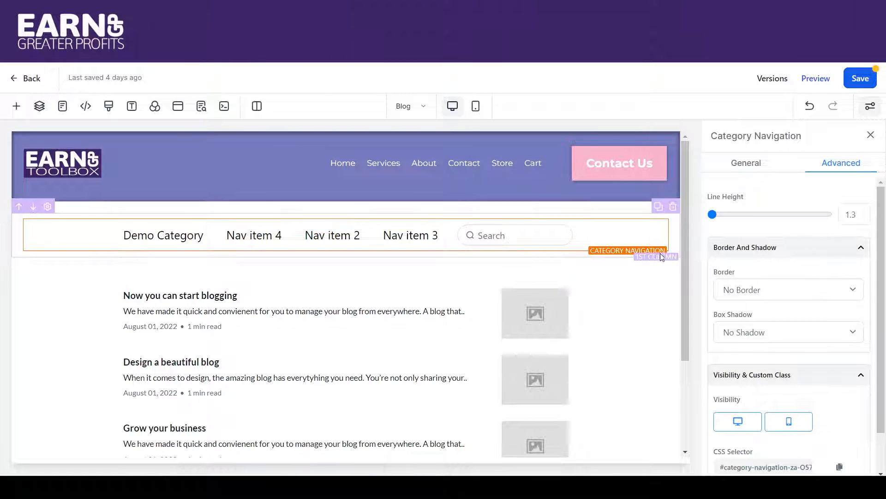
click(749, 293)
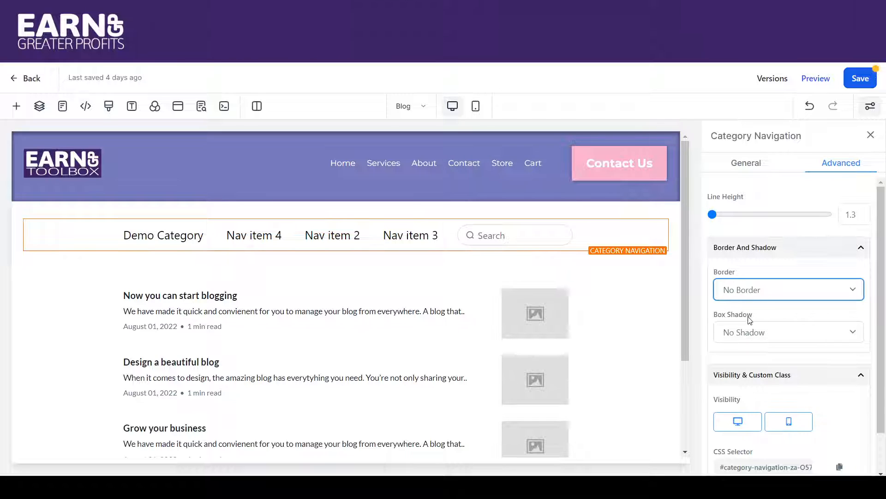
click(749, 318)
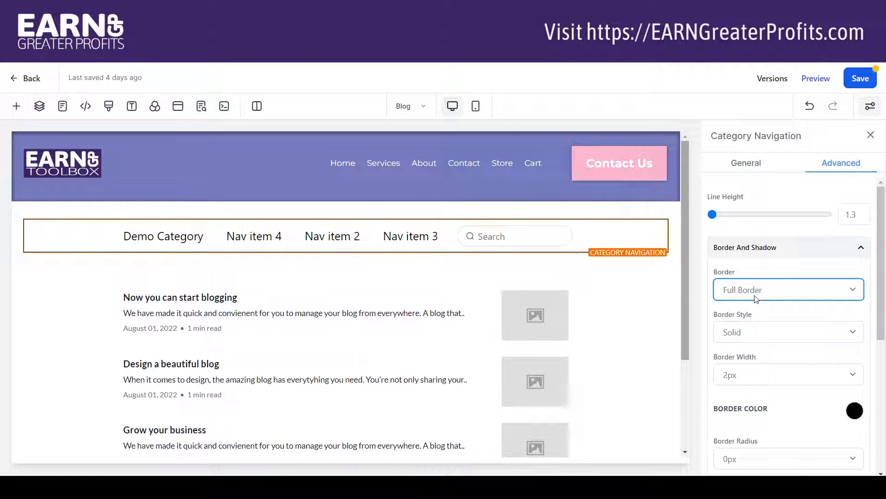
click(755, 309)
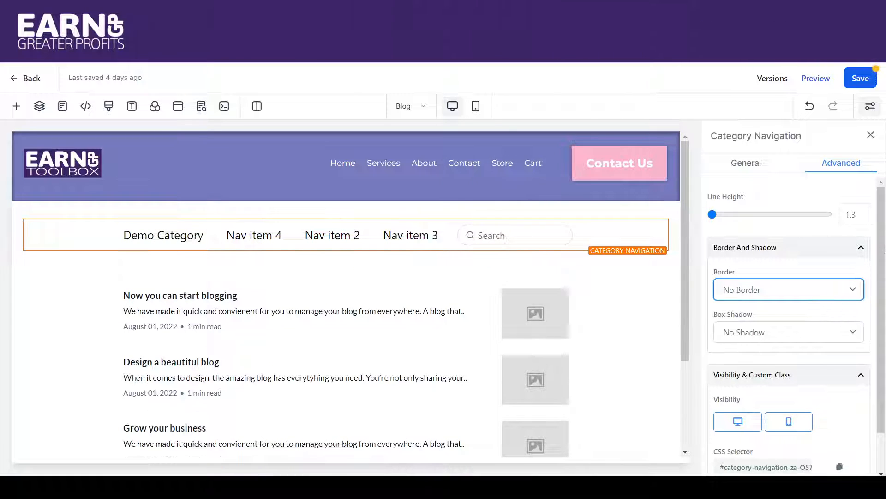
scroll(883, 236, down, 1)
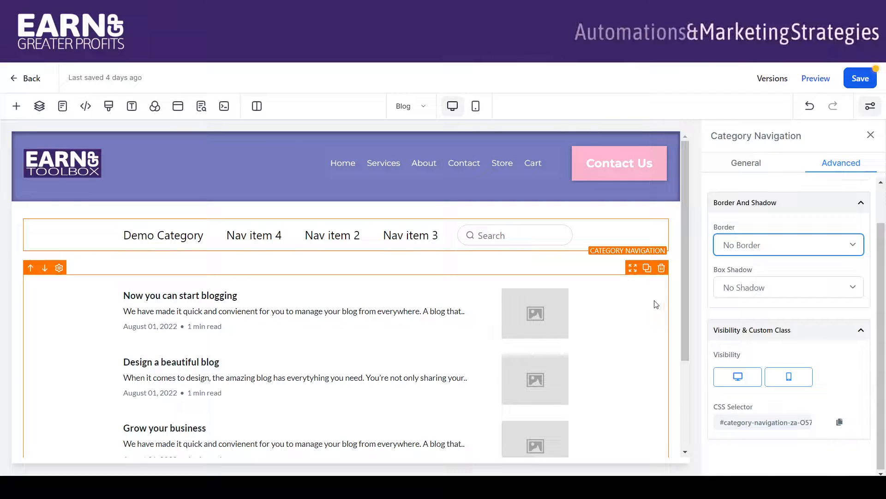
Add a Blog Posts element between the category navigation and the existing compact blog list.
drag(687, 268, 688, 312)
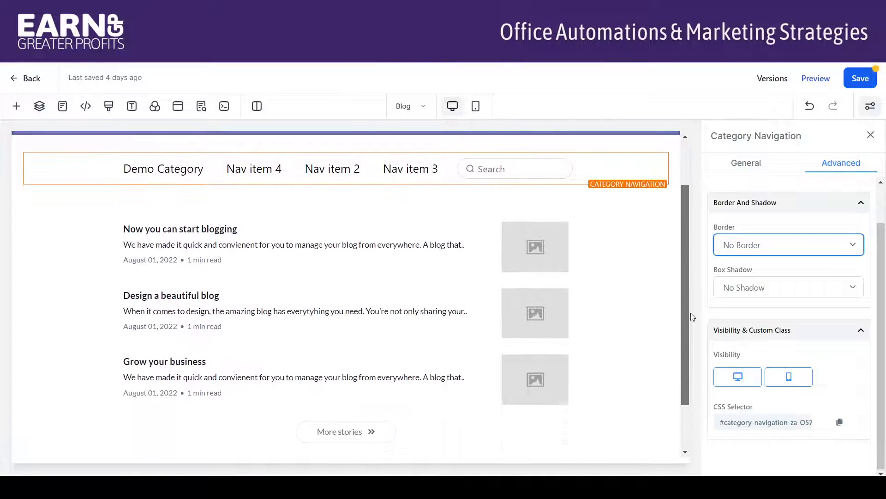
click(615, 241)
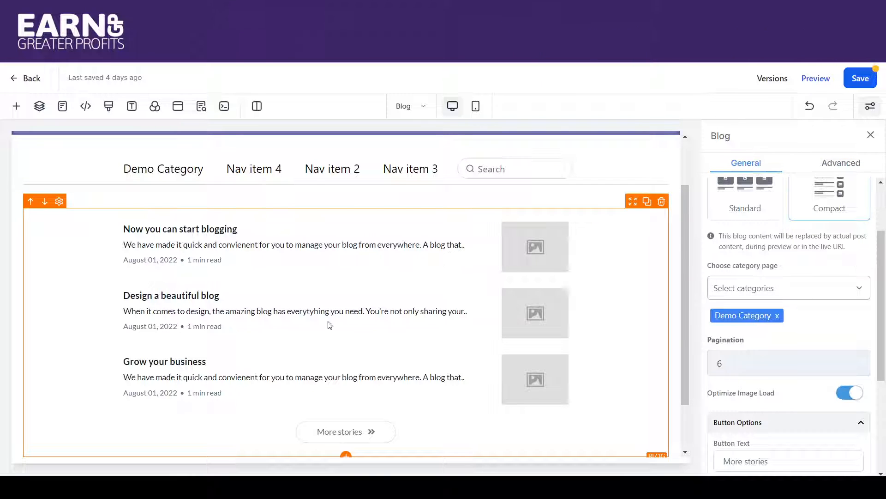
click(345, 458)
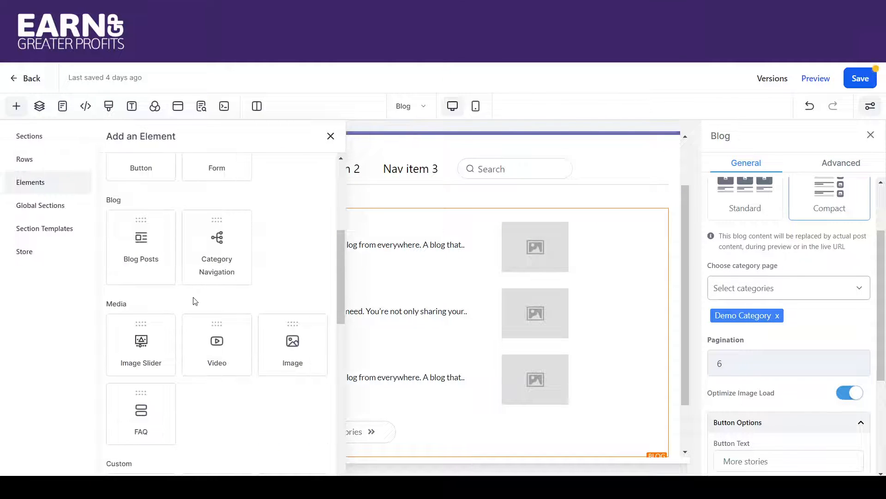
drag(131, 244, 314, 424)
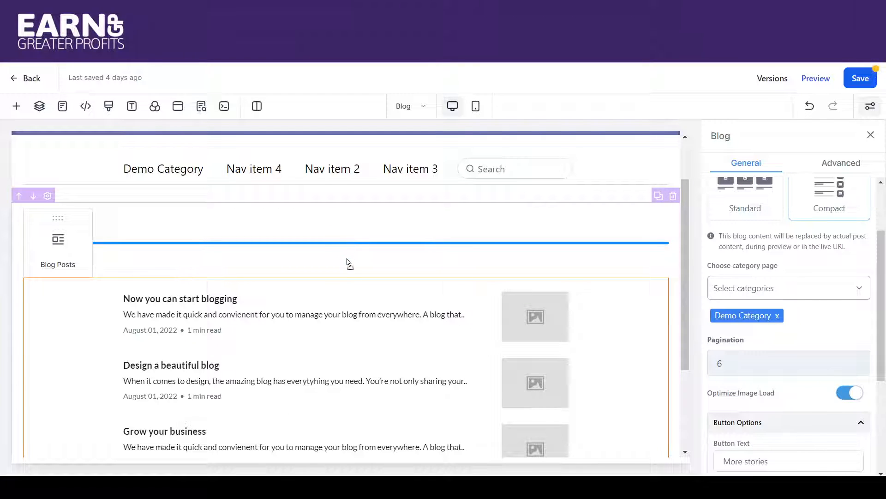
drag(347, 259, 348, 259)
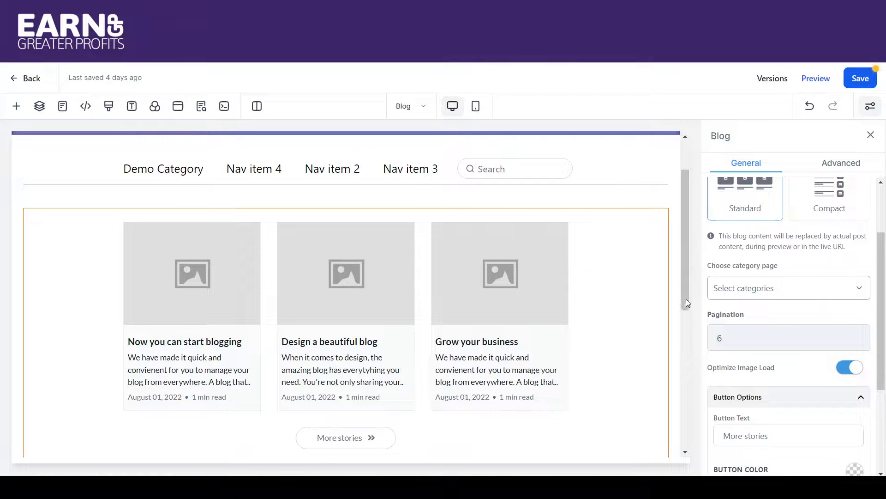
mouse_move(686, 298)
mouse_down()
mouse_move(693, 339)
mouse_move(694, 312)
mouse_up()
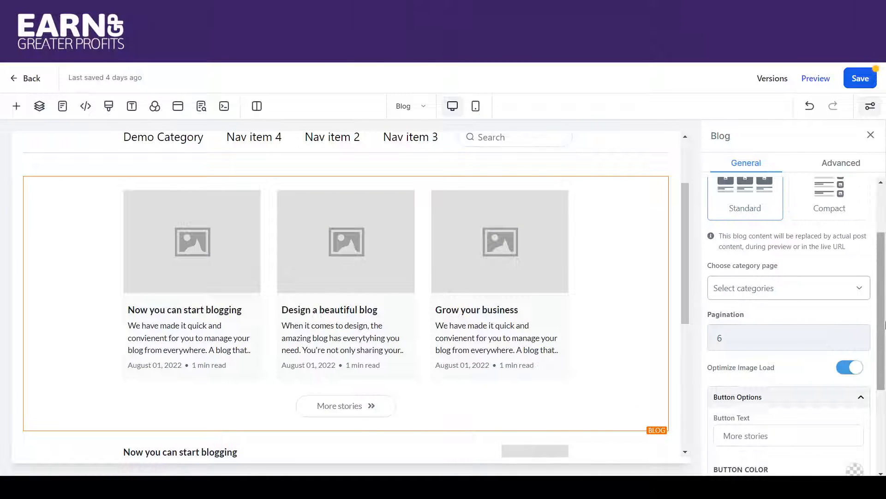
Choose Demo Category as the category page of the newly added standard blog element.
drag(885, 324, 885, 274)
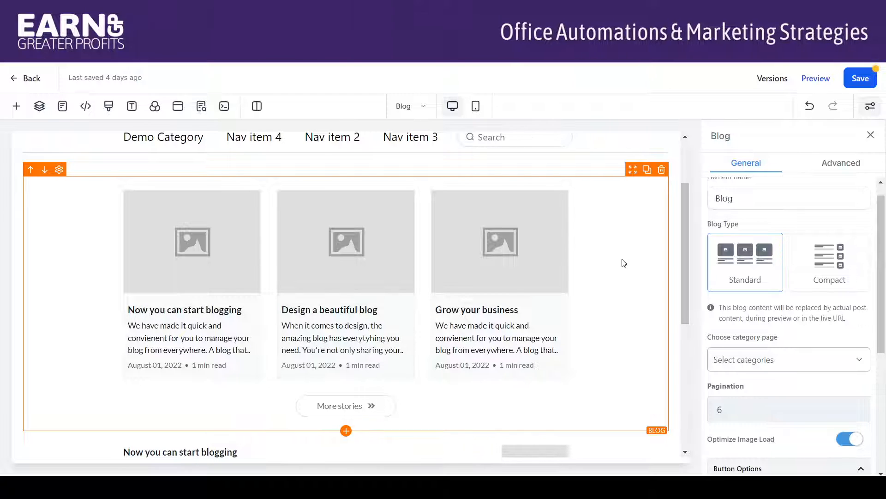
drag(883, 206, 883, 258)
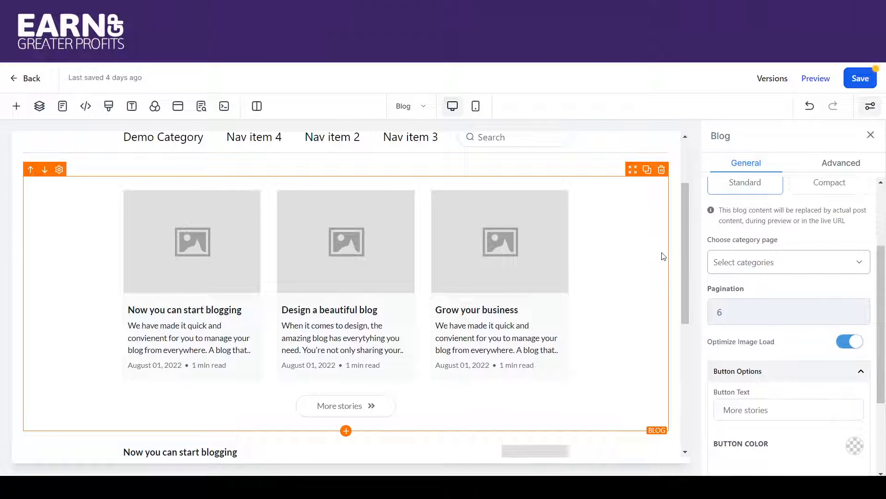
click(736, 263)
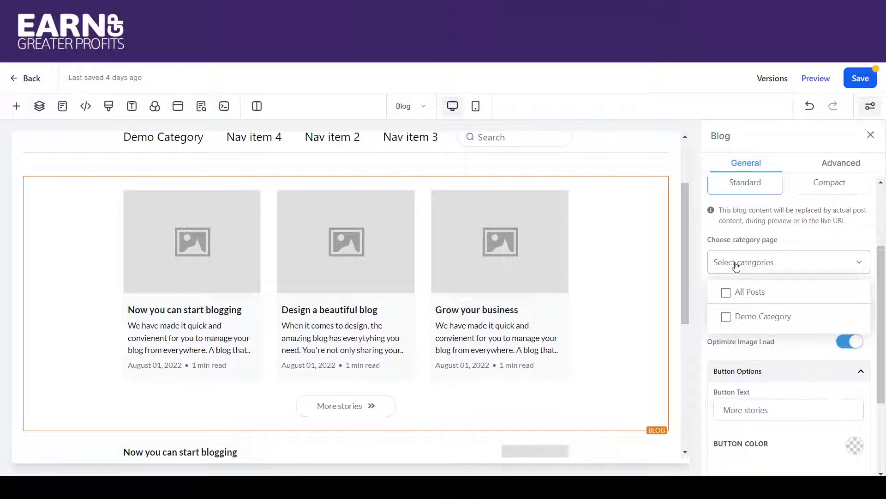
click(727, 316)
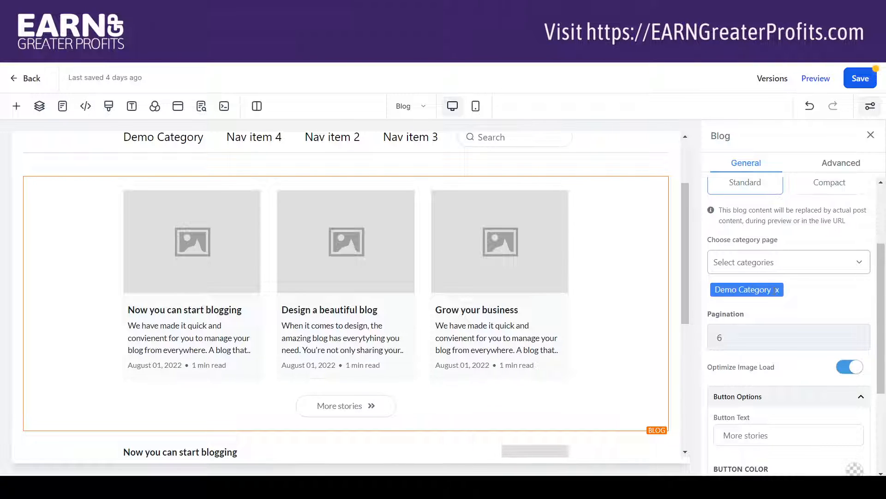
Remove Demo Category from the new blog element's category page and select All Posts.
click(778, 291)
click(763, 264)
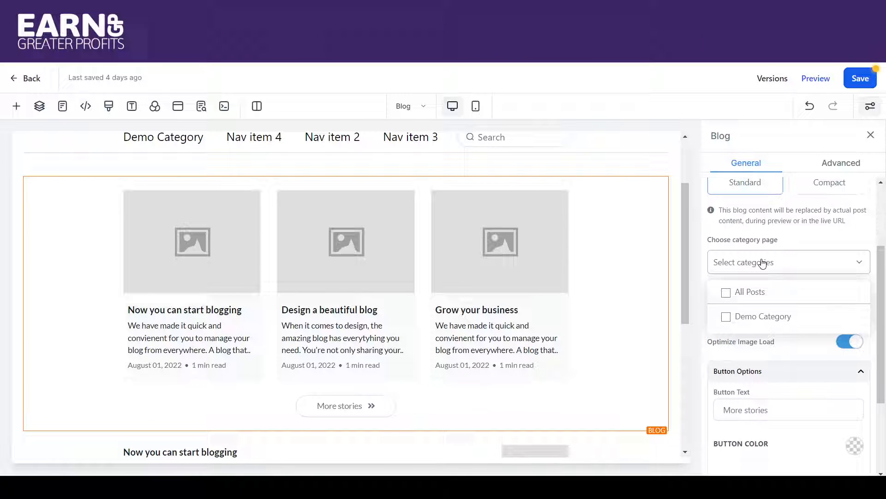
click(733, 292)
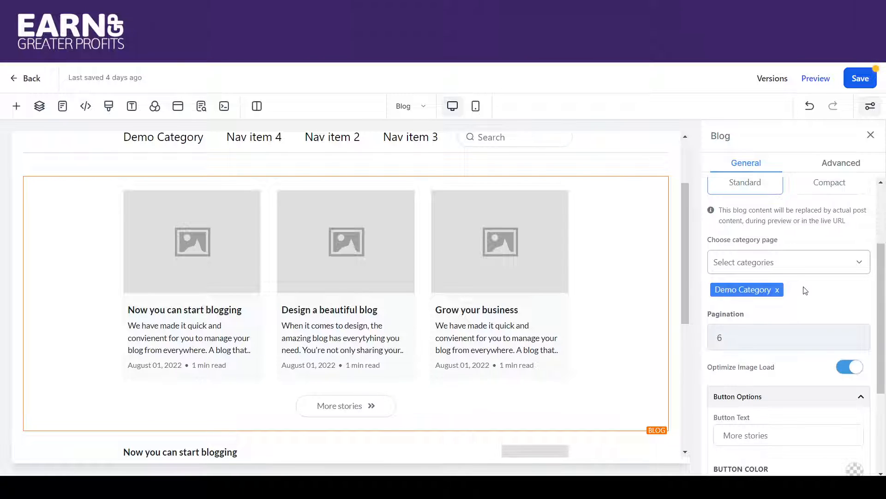
Try a pagination value of 9 on the new blog element and set it back to 6.
scroll(884, 263, down, 3)
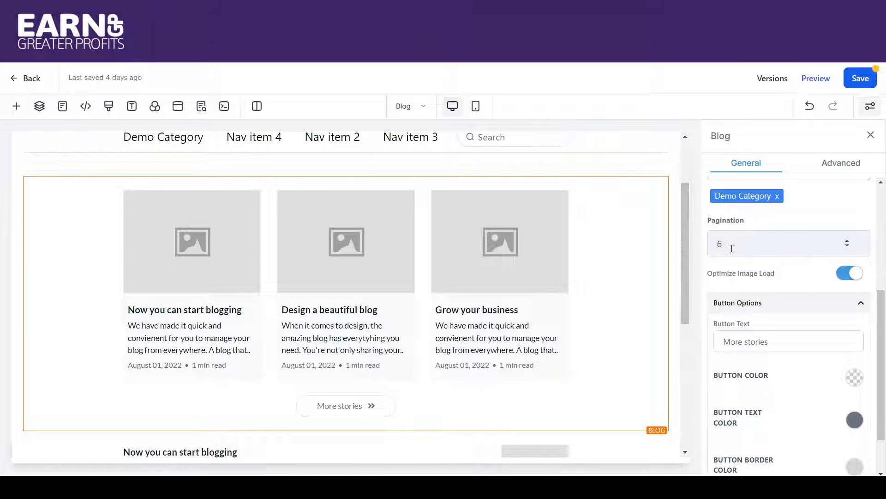
drag(730, 247, 712, 245)
double_click(718, 243)
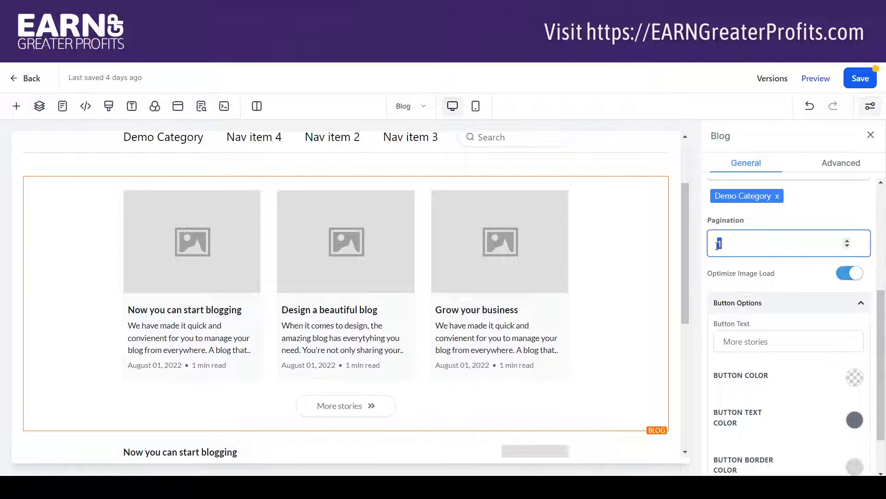
text(9)
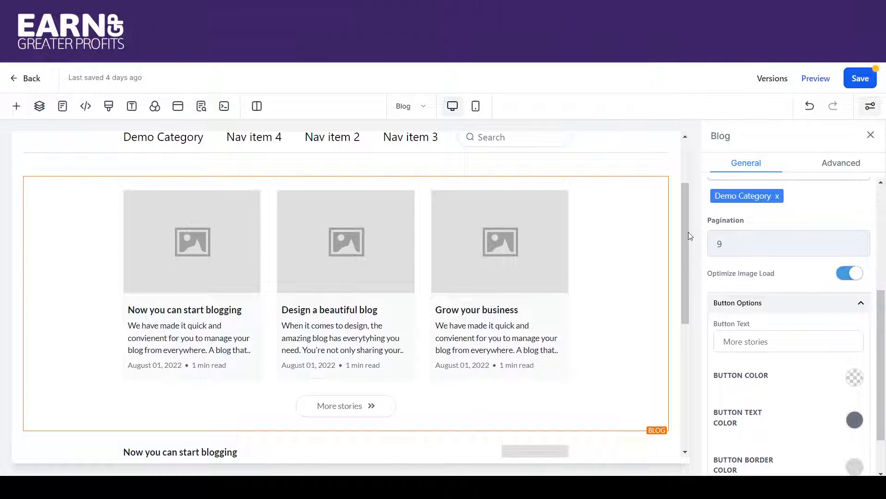
mouse_move(688, 233)
mouse_down()
mouse_move(687, 295)
mouse_move(679, 235)
mouse_up()
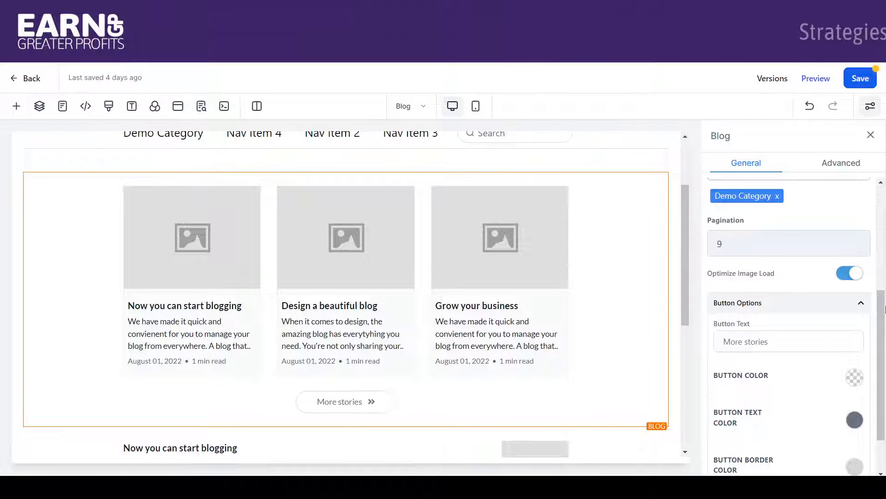
scroll(788, 220, down, 2)
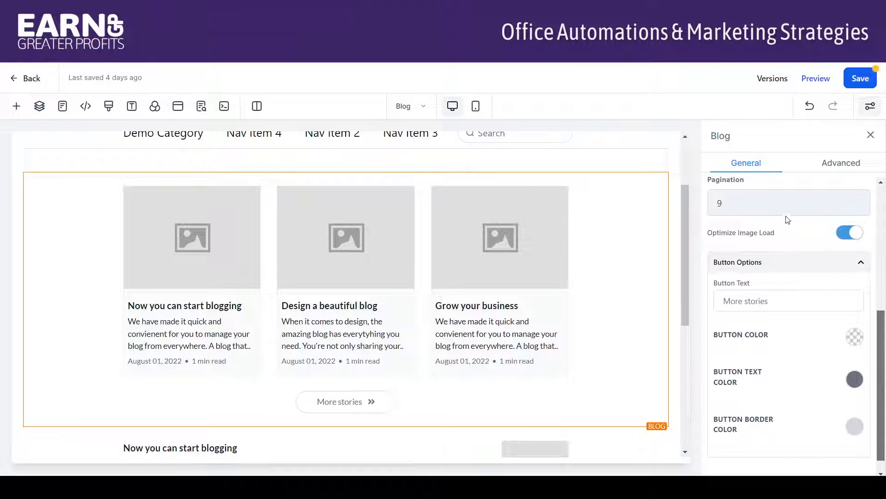
drag(738, 203, 680, 203)
text(6)
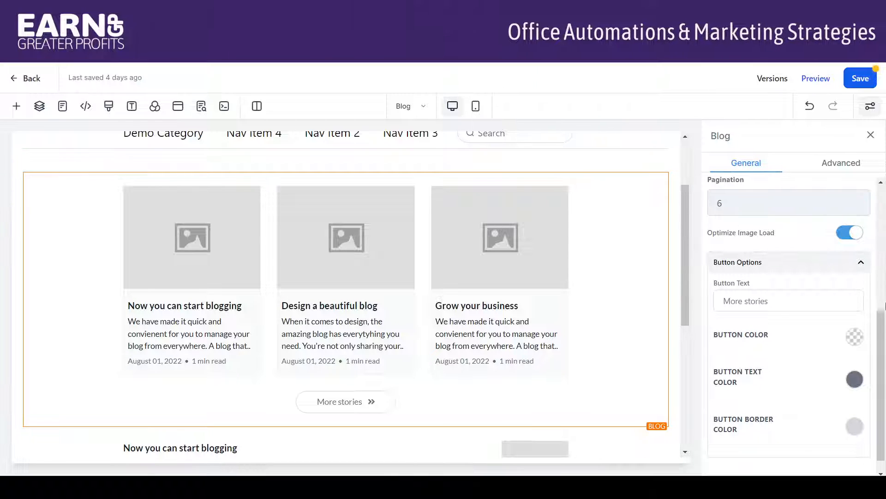
Examine the new blog element's button options and its advanced border, shadow and visibility settings.
drag(881, 320, 884, 342)
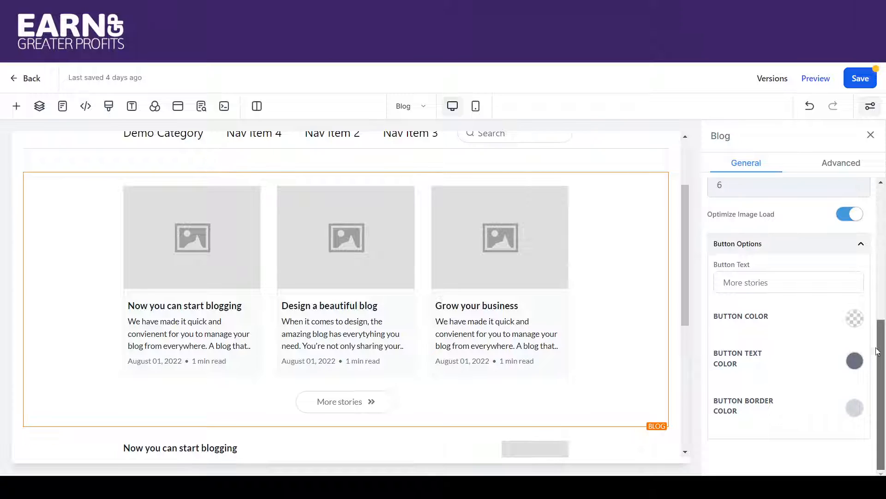
drag(882, 351, 882, 205)
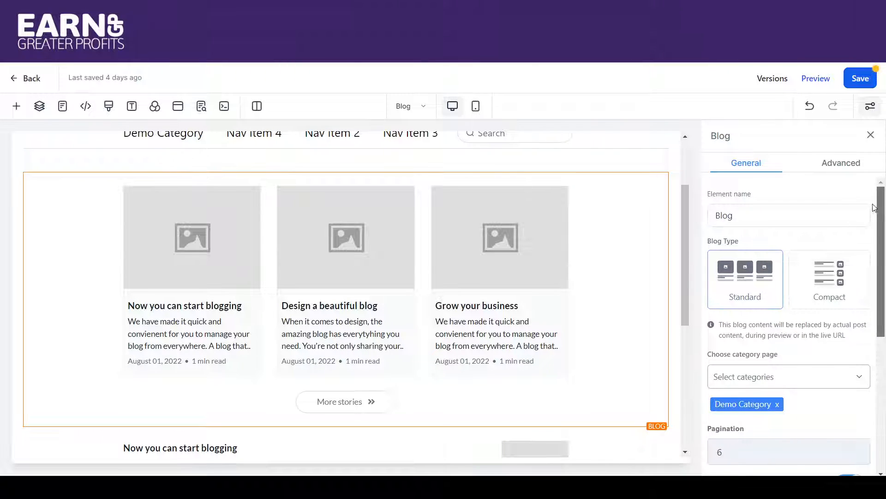
click(845, 168)
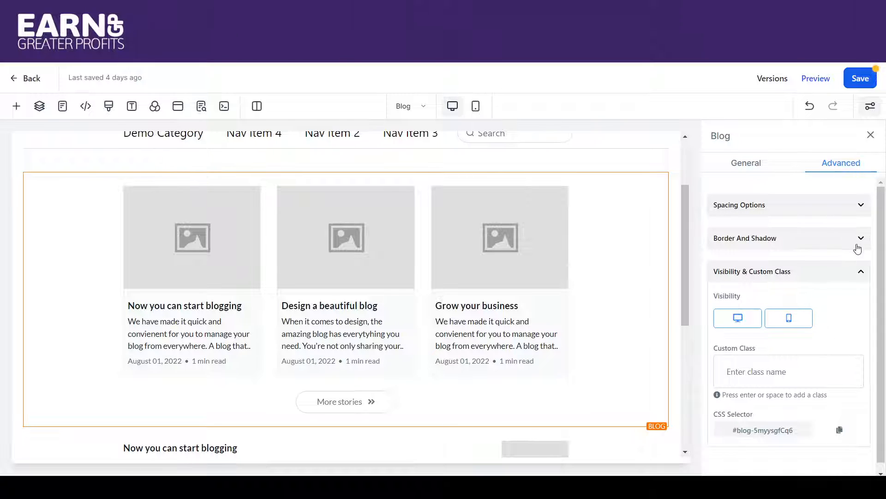
click(857, 248)
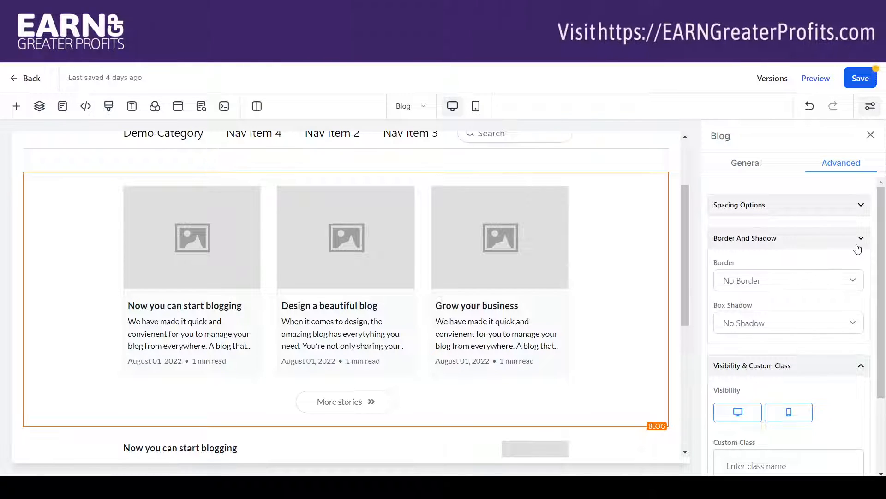
click(858, 248)
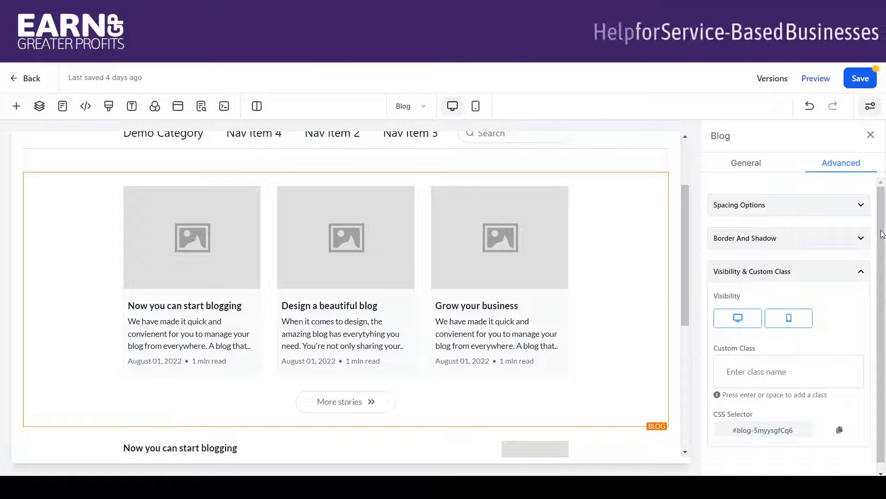
scroll(883, 240, down, 1)
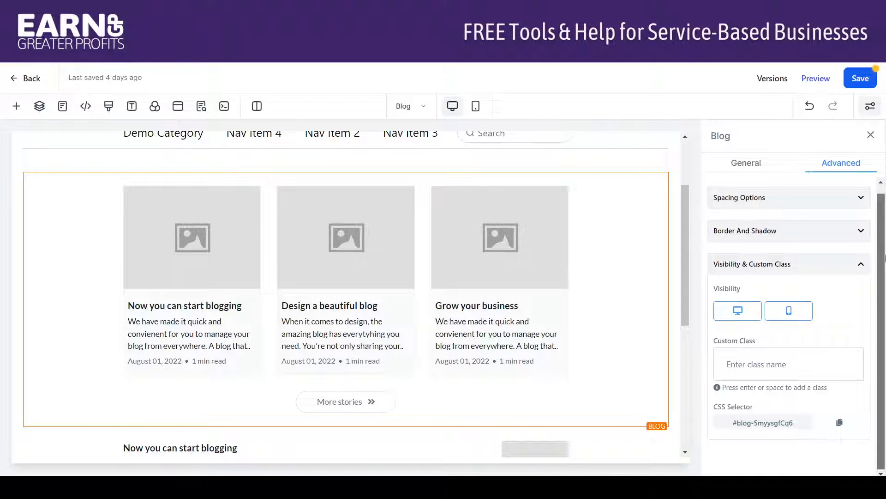
Examine the border and box shadow options of the standard blog element and return to its general settings.
click(861, 232)
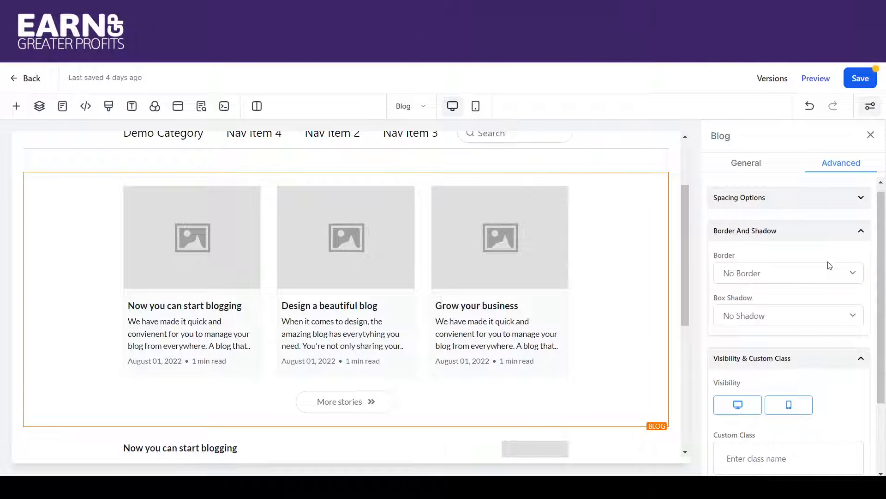
mouse_move(592, 251)
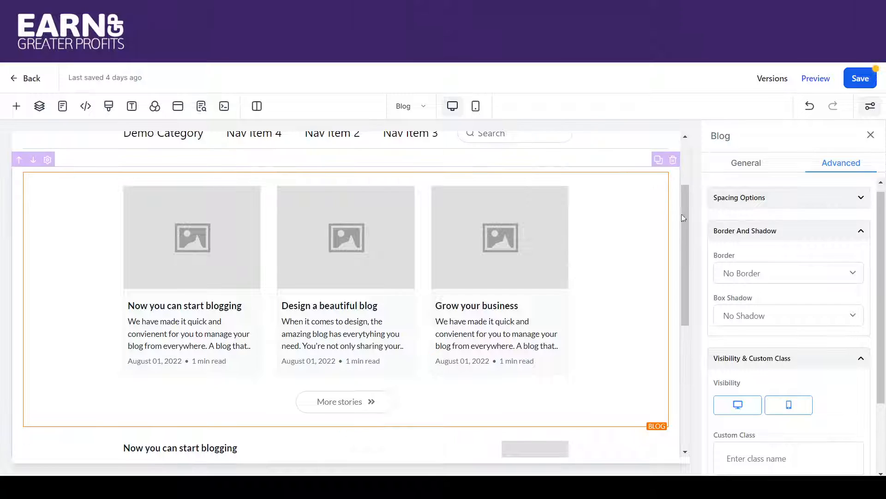
click(736, 281)
click(739, 306)
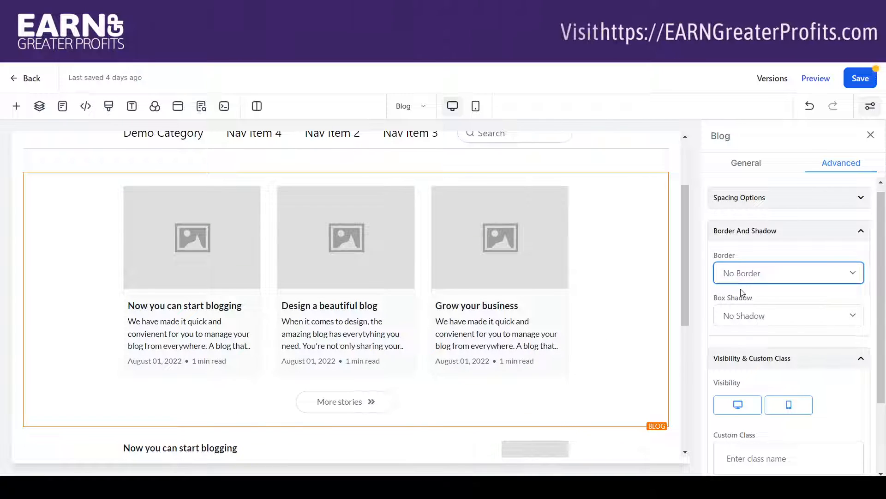
click(755, 163)
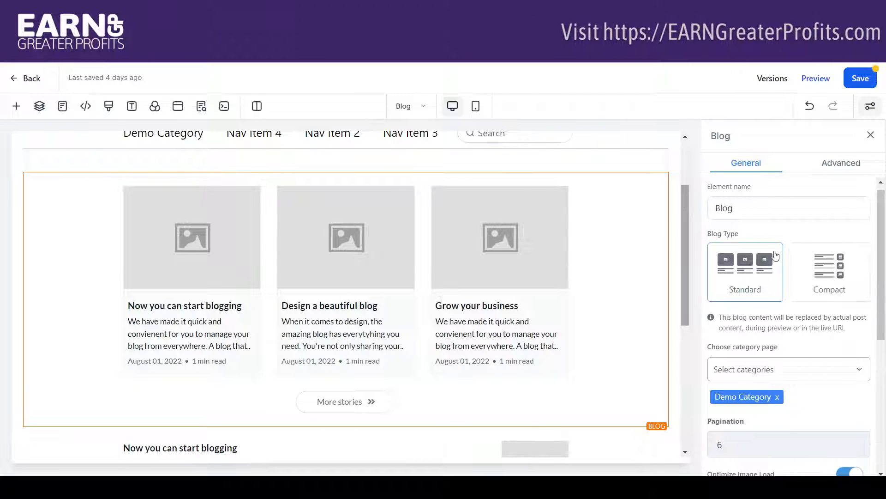
Examine the compact blog element's general settings and look over the whole blog page layout from header to footer.
drag(684, 229, 693, 334)
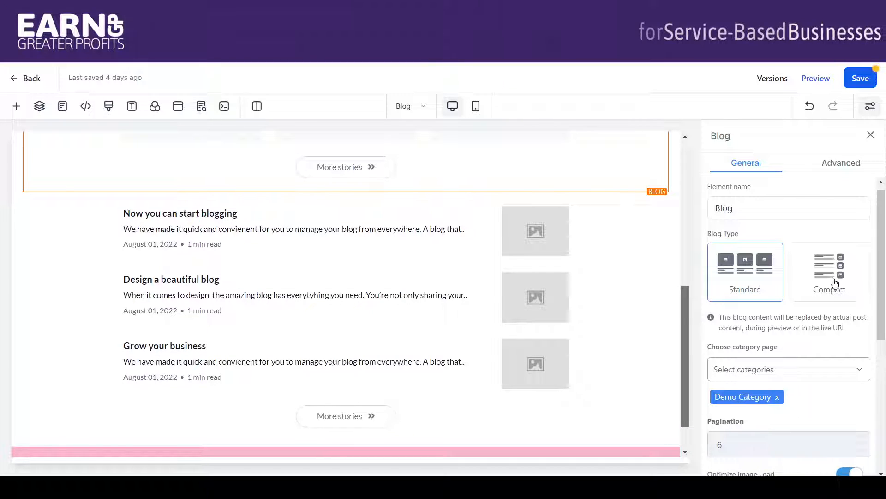
click(861, 296)
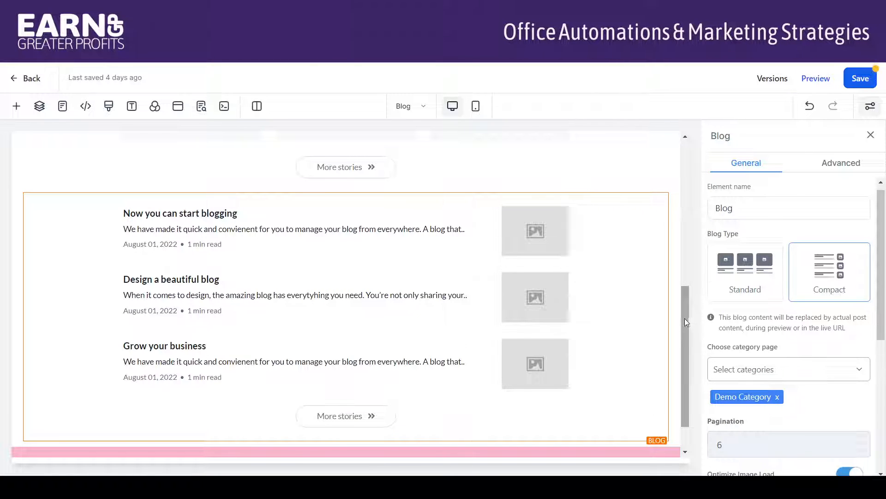
drag(685, 317, 703, 329)
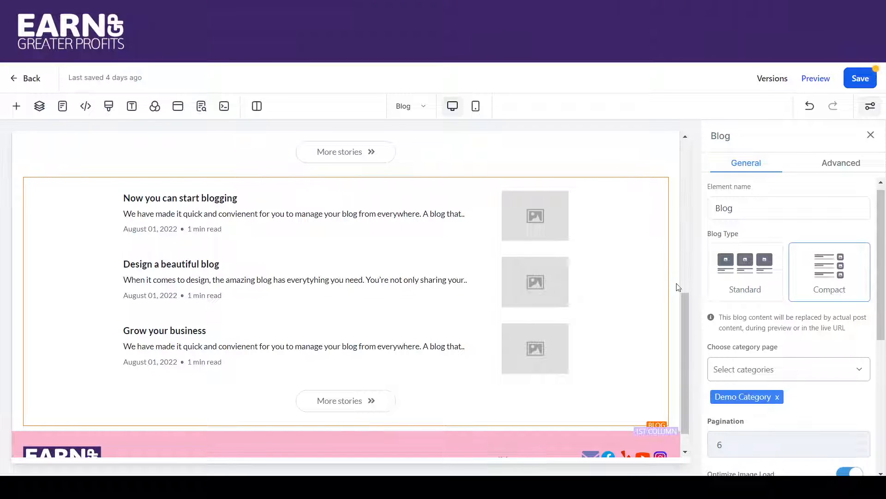
drag(685, 298, 685, 176)
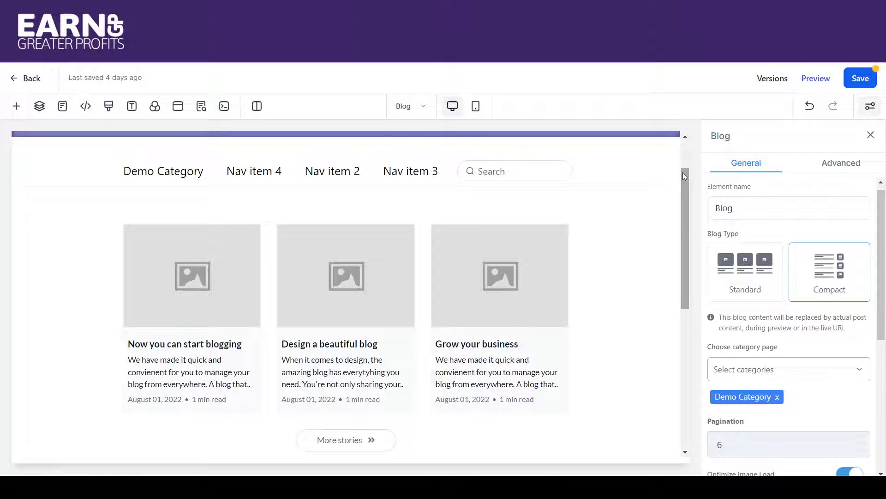
drag(685, 176, 680, 140)
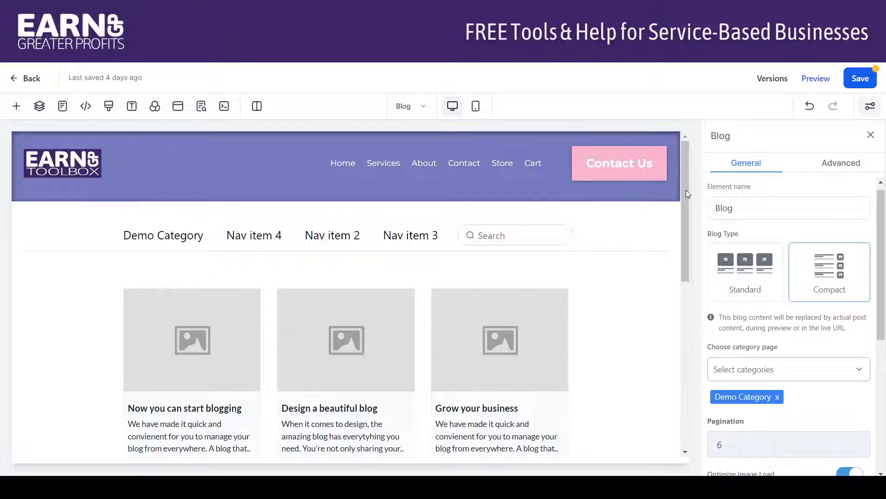
scroll(686, 190, down, 2)
scroll(700, 277, down, 5)
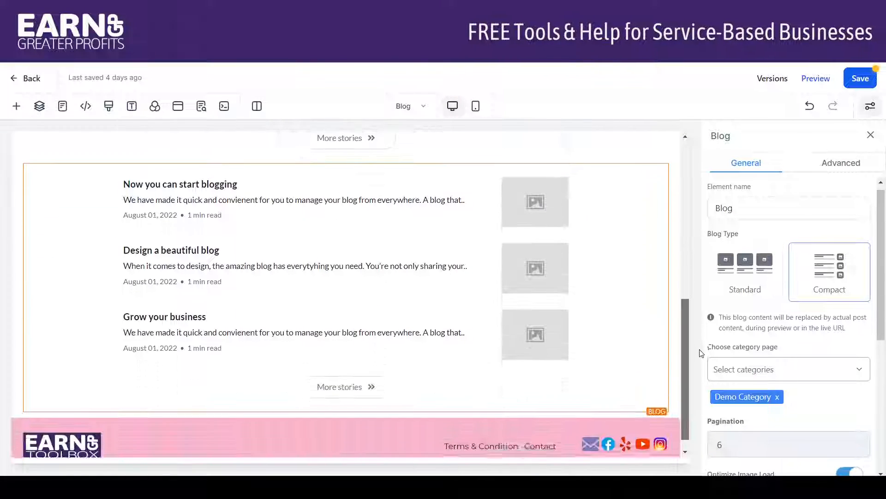
scroll(704, 301, up, 8)
scroll(704, 203, down, 1)
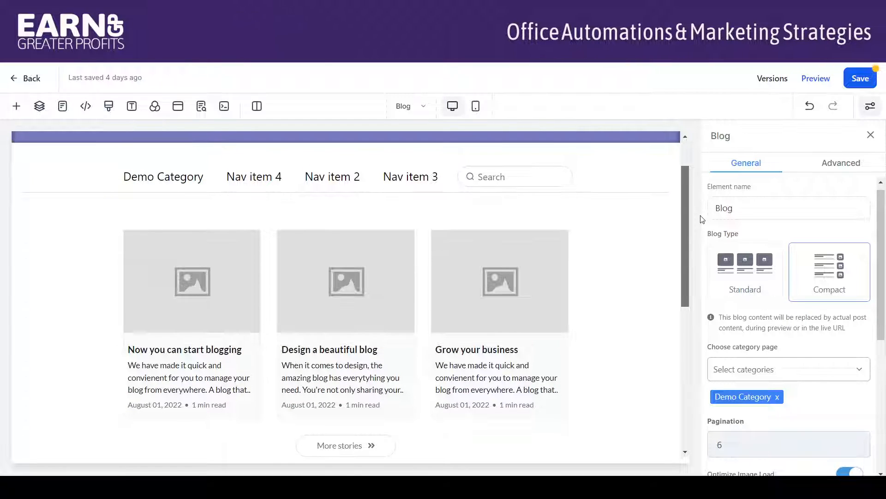
Save the blog page, select the header navigation menu and dismiss the SEO meta data settings.
click(860, 78)
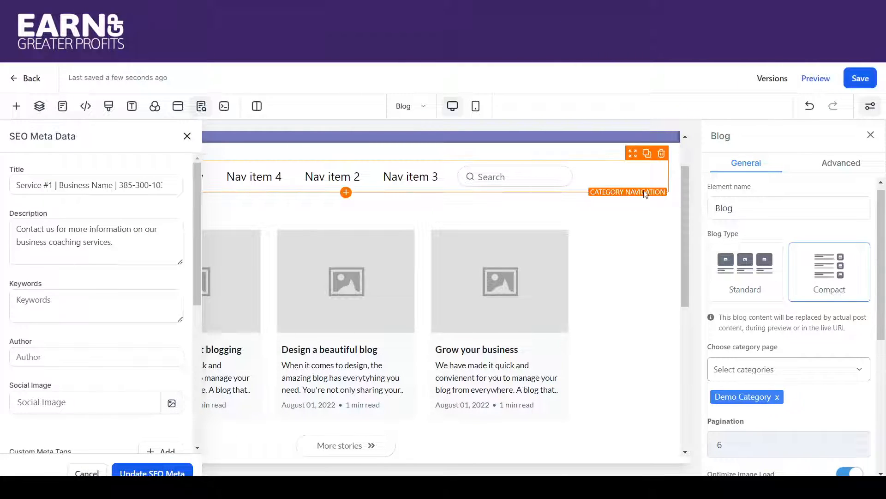
scroll(685, 147, up, 2)
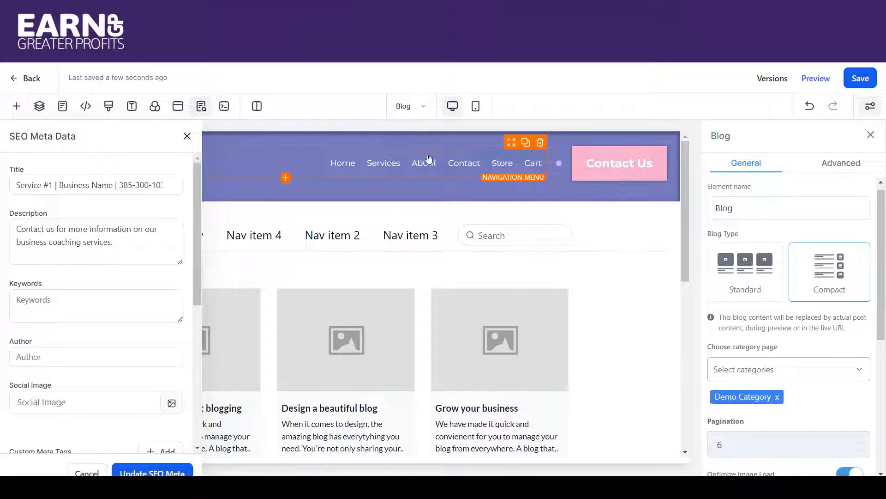
click(428, 167)
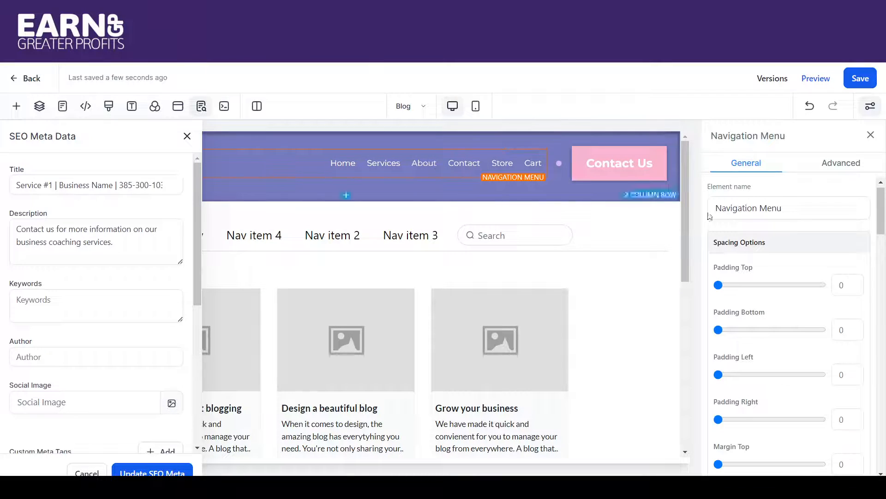
click(187, 136)
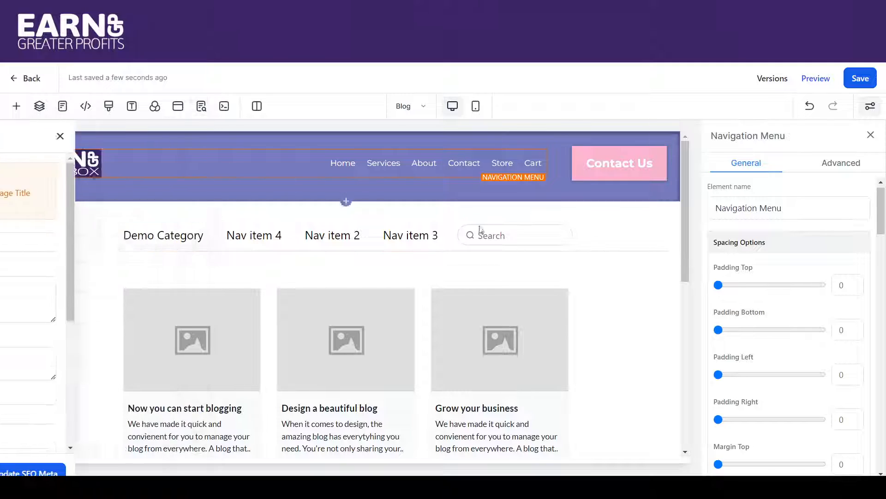
Add an item titled Blog to the header navigation menu, using Go to Page with the Blog page as its target.
drag(884, 252, 884, 310)
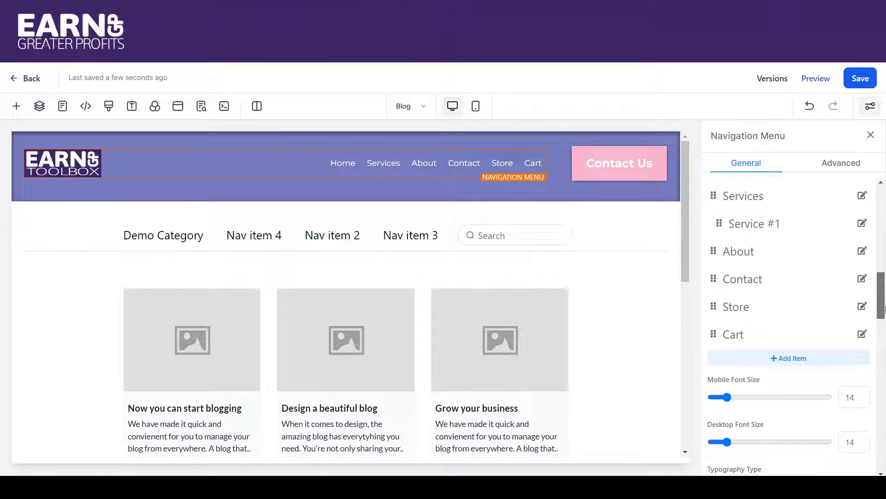
click(785, 361)
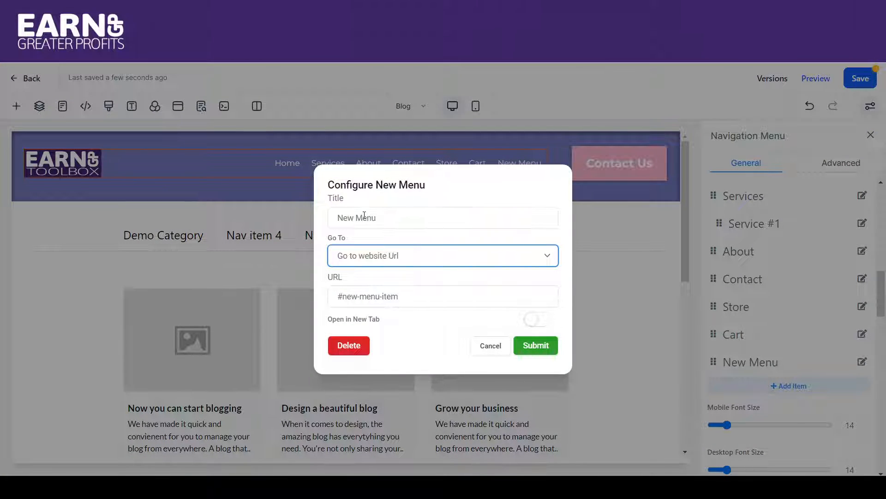
click(364, 216)
text(Blog)
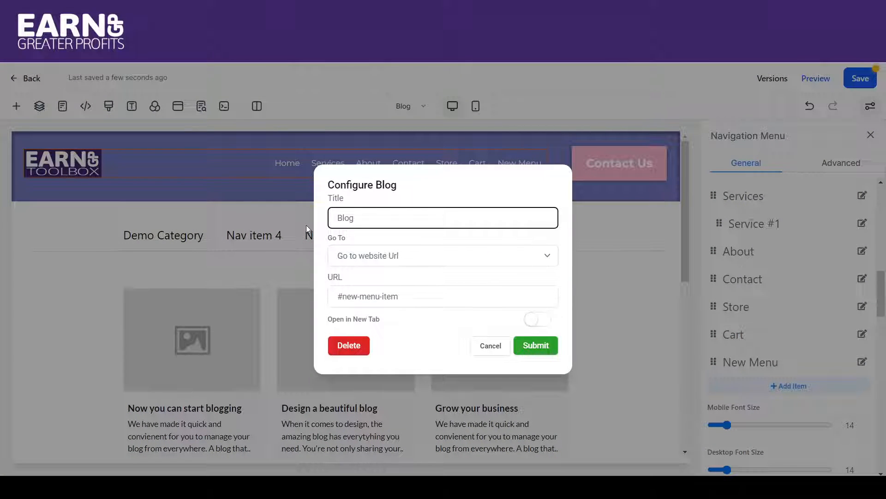
click(356, 256)
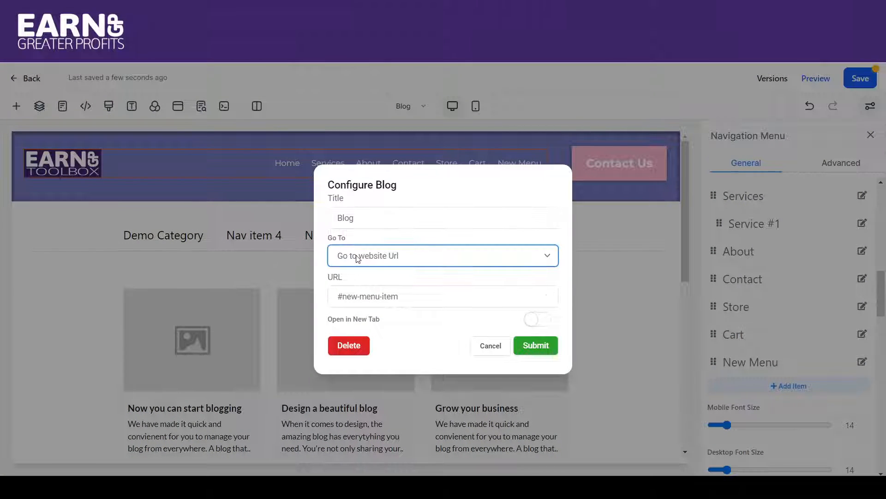
click(358, 286)
click(368, 293)
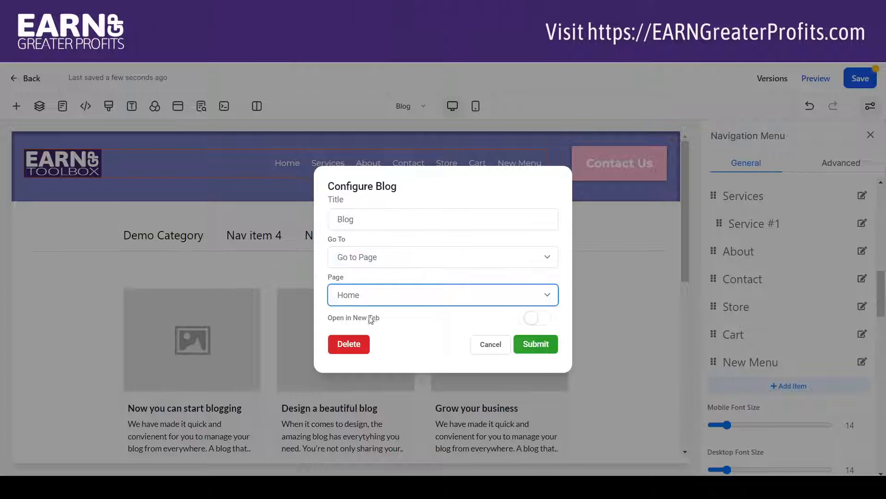
click(360, 357)
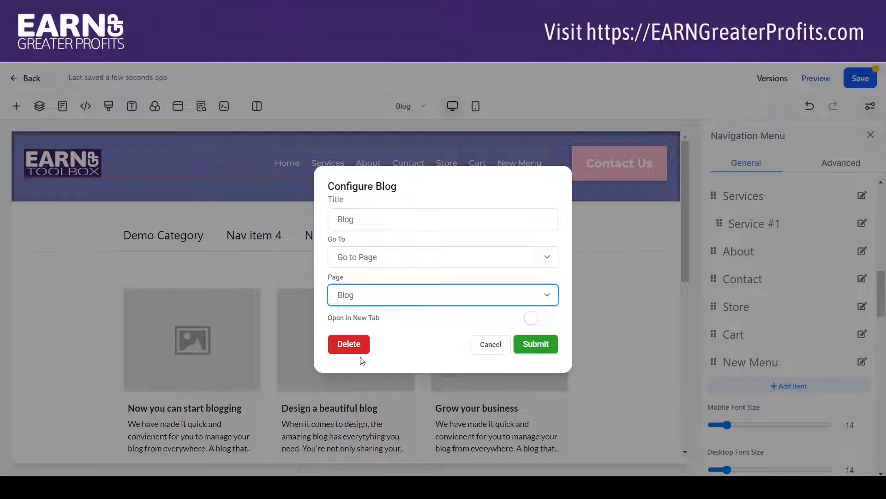
click(540, 343)
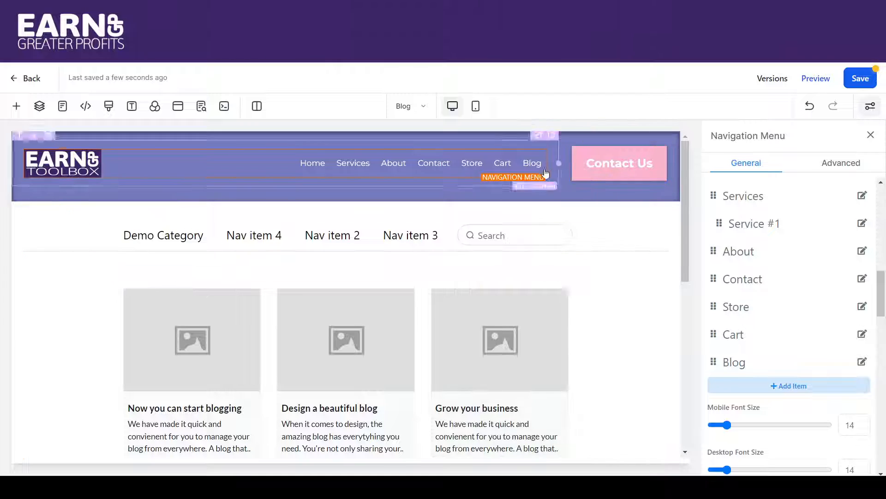
Save the blog page with its updated navigation menu and open the preview.
click(870, 78)
click(501, 105)
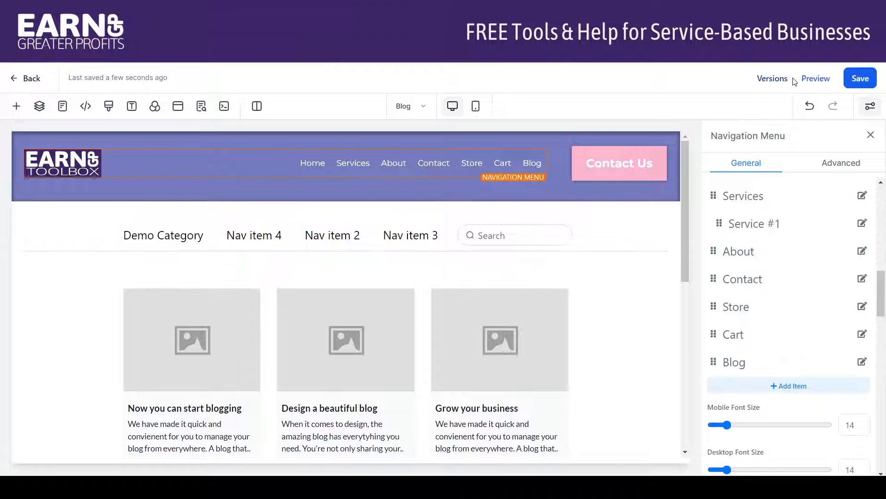
click(810, 79)
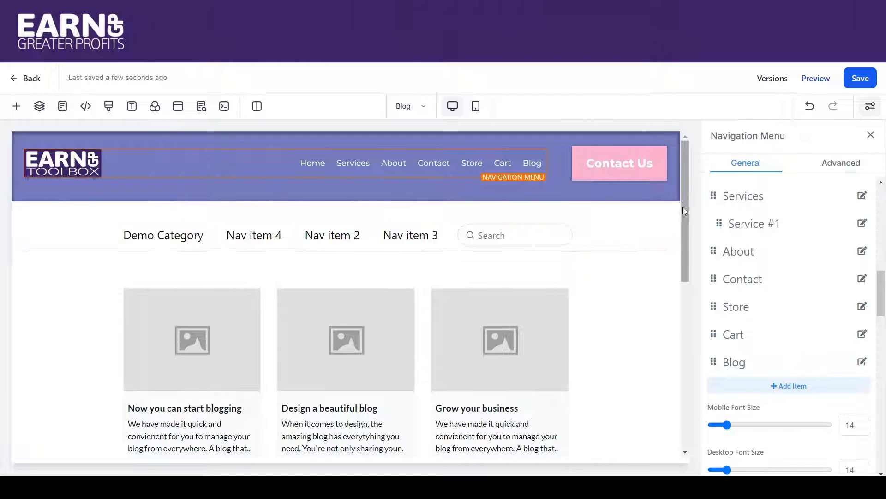
Check the category page selections of the standard blog element and of the compact blog element below it.
drag(685, 204, 683, 266)
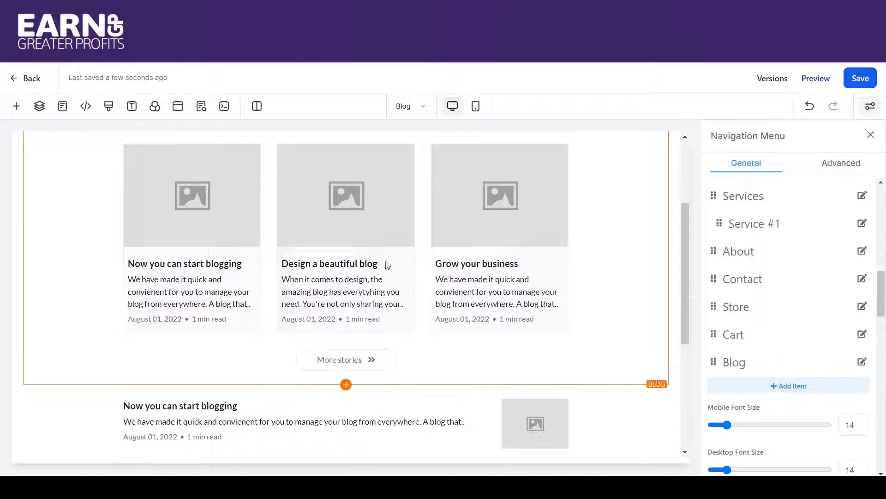
click(614, 206)
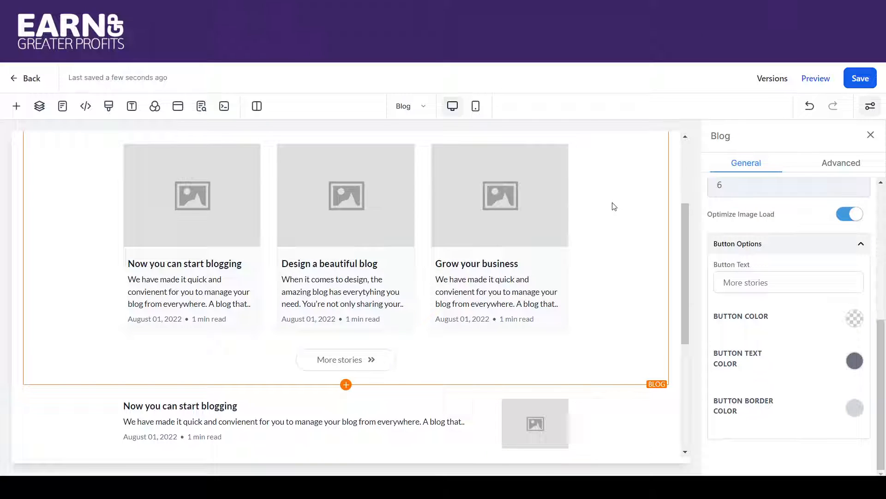
scroll(790, 269, up, 3)
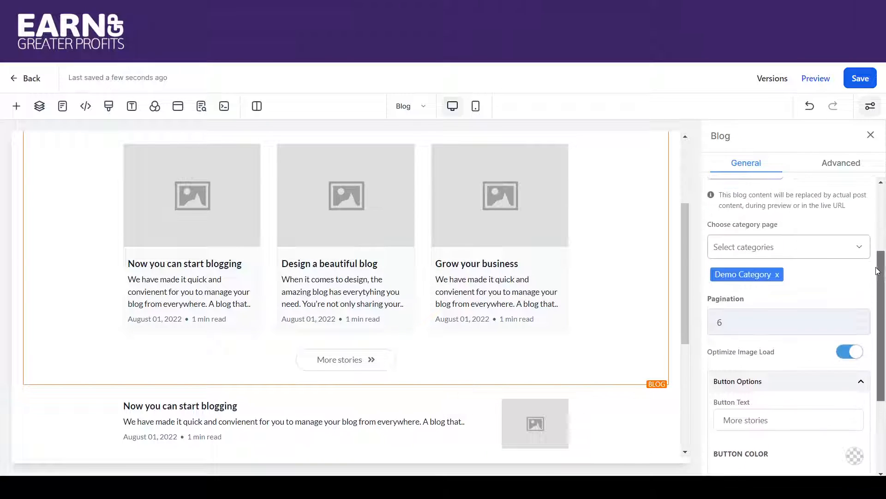
click(772, 263)
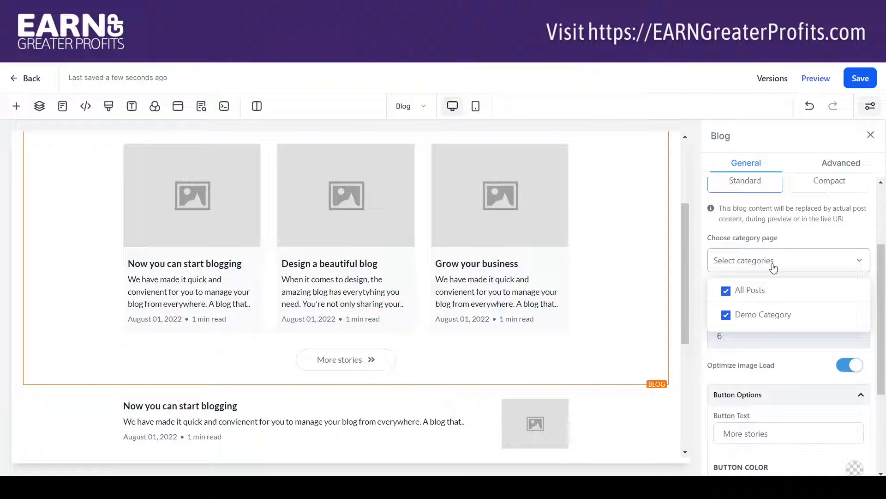
scroll(656, 277, down, 4)
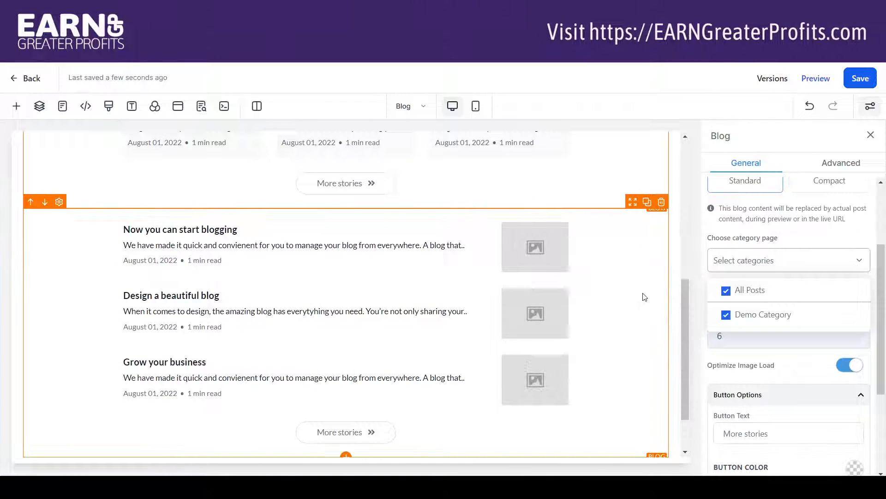
click(645, 296)
click(771, 261)
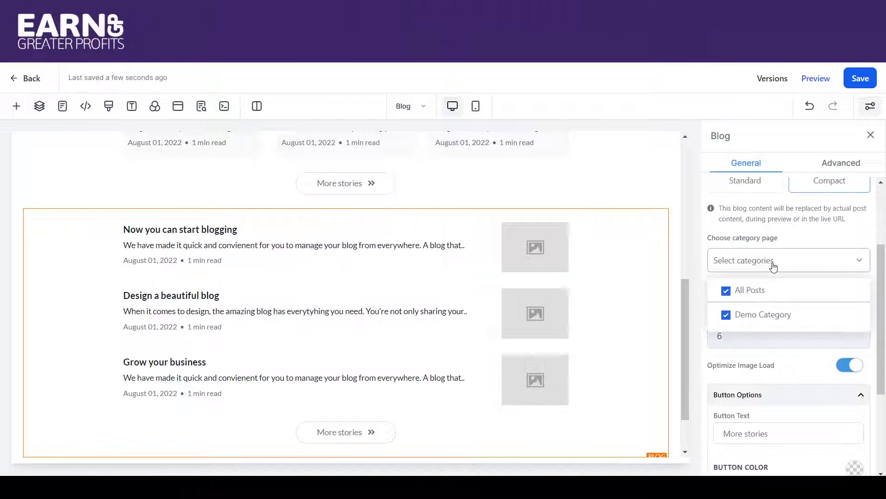
click(774, 267)
scroll(874, 275, up, 3)
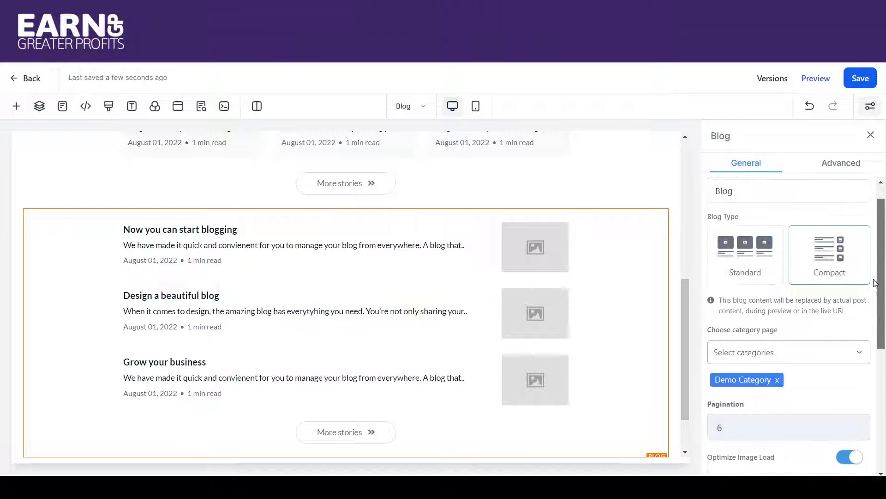
drag(873, 272, 845, 223)
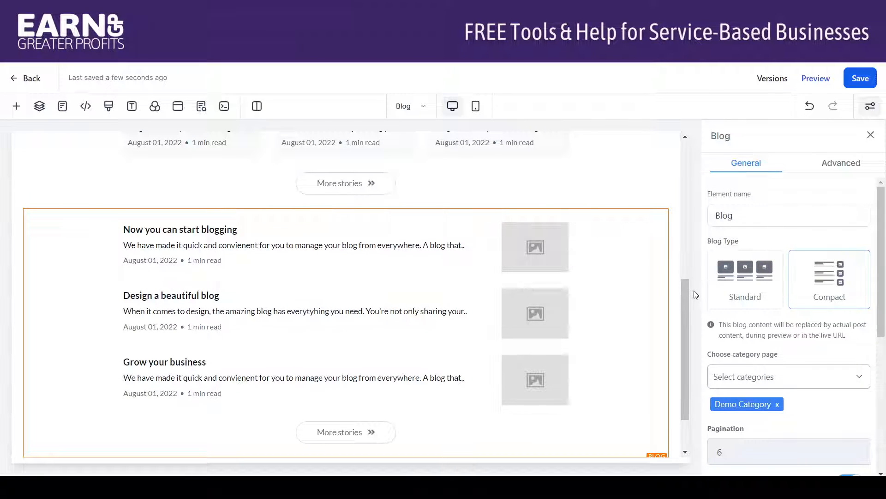
Delete the standard three-column blog element above the compact one and save the page.
drag(687, 280, 649, 197)
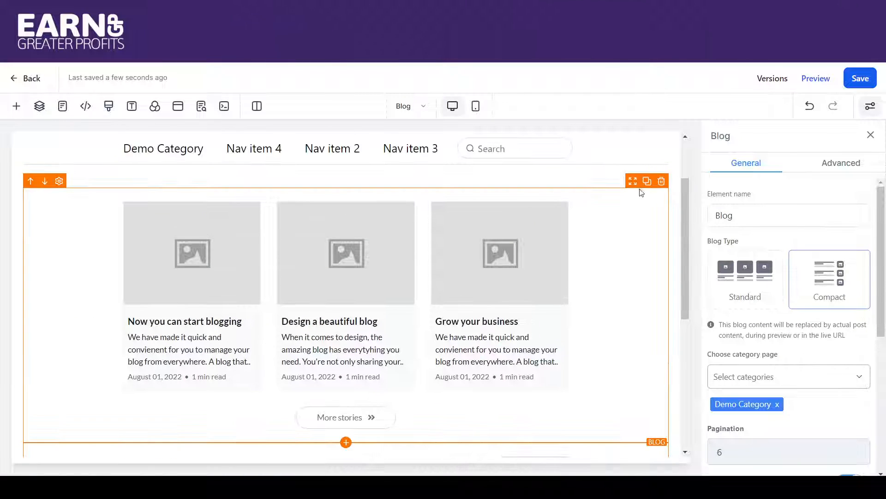
click(662, 181)
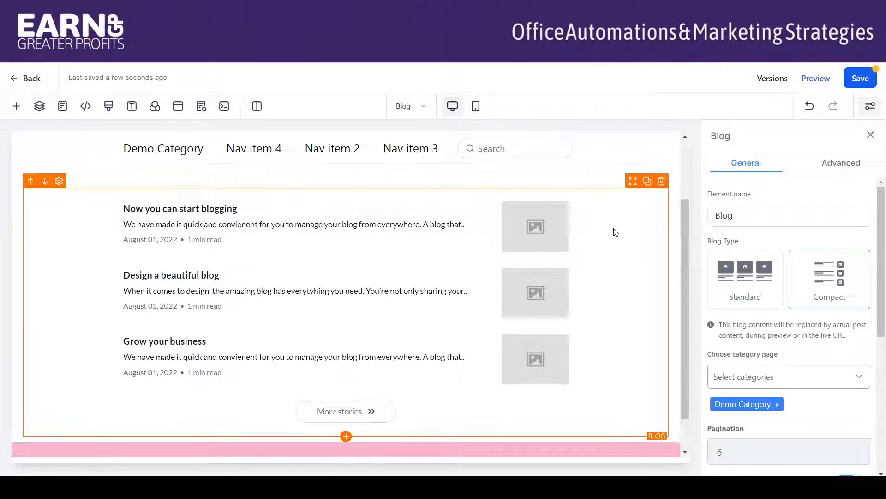
click(861, 79)
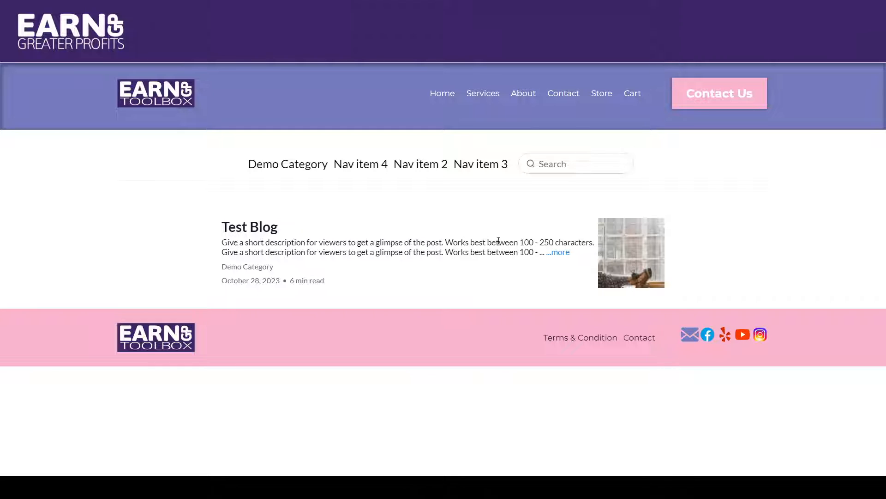
Open the full Test Blog post from the previewed blog list and look through its content.
click(564, 253)
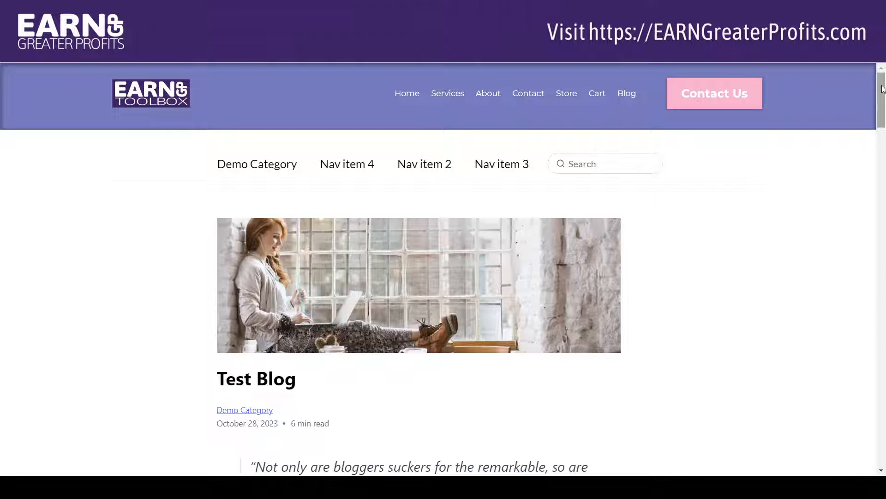
scroll(884, 115, down, 5)
drag(885, 122, 846, 96)
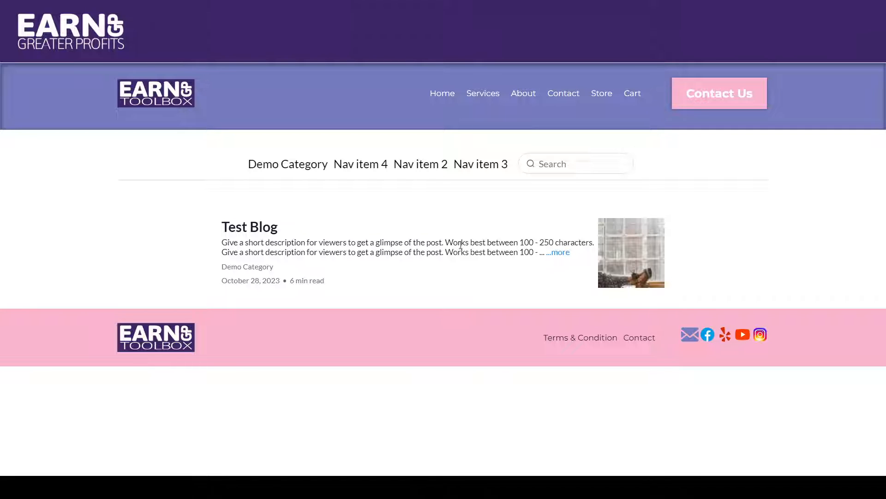
click(421, 230)
click(564, 253)
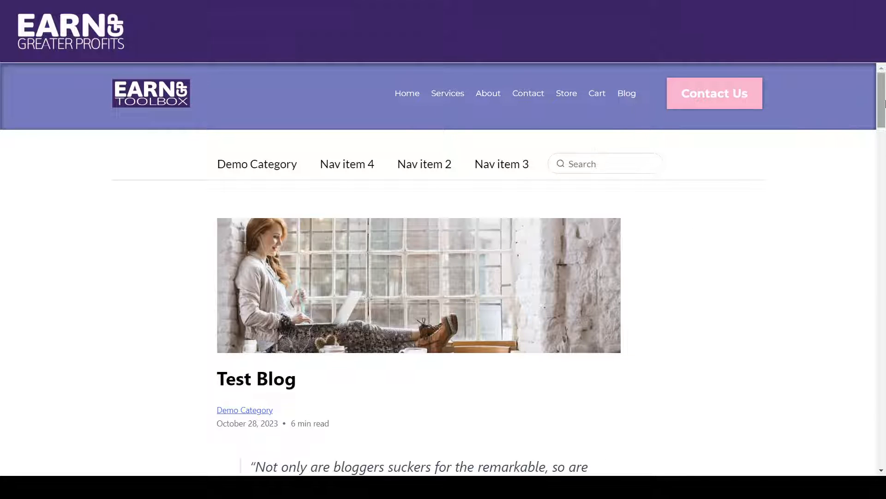
drag(883, 99, 884, 120)
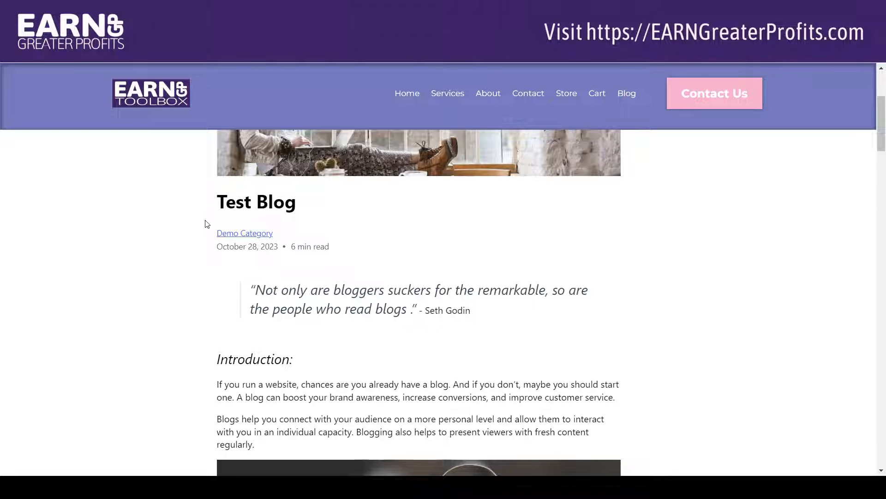
Follow the post's Demo Category link, return to the post and read the rest of it down to the end.
click(231, 234)
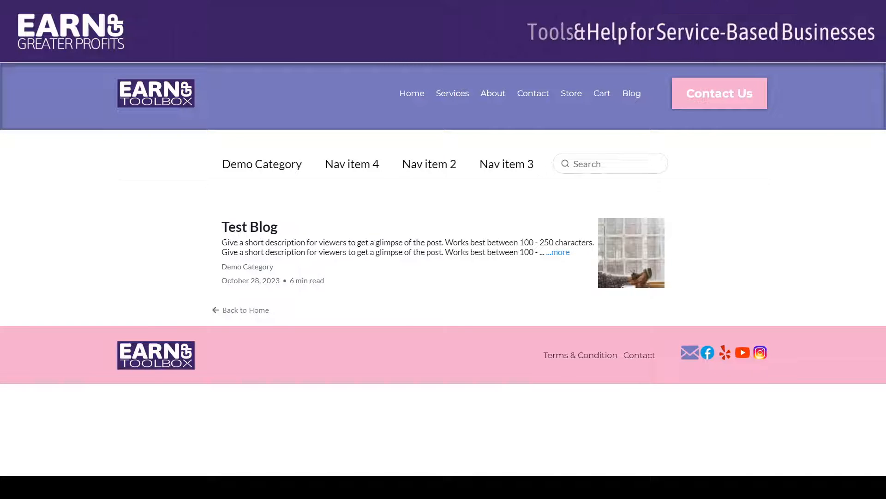
key(alt+Left)
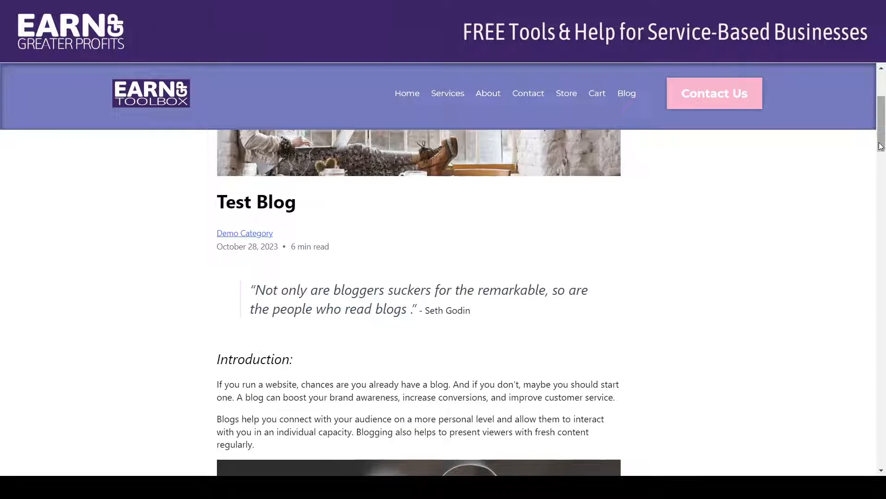
drag(881, 146, 880, 155)
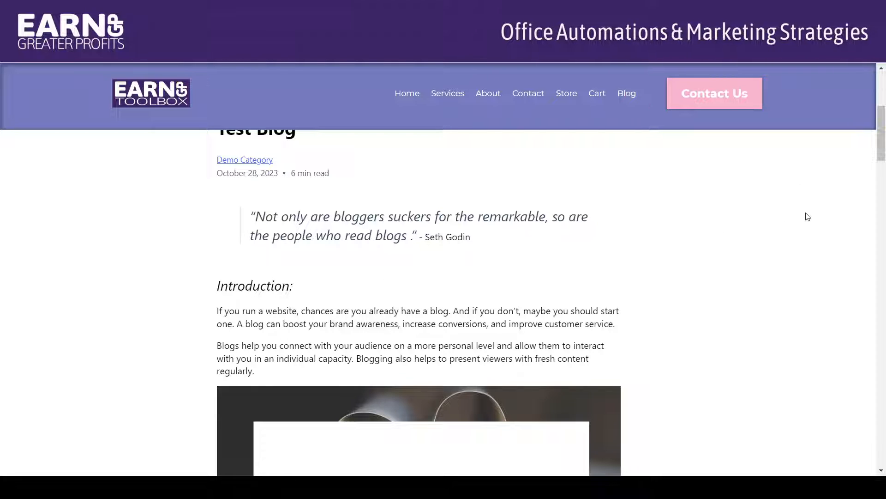
drag(883, 146, 883, 450)
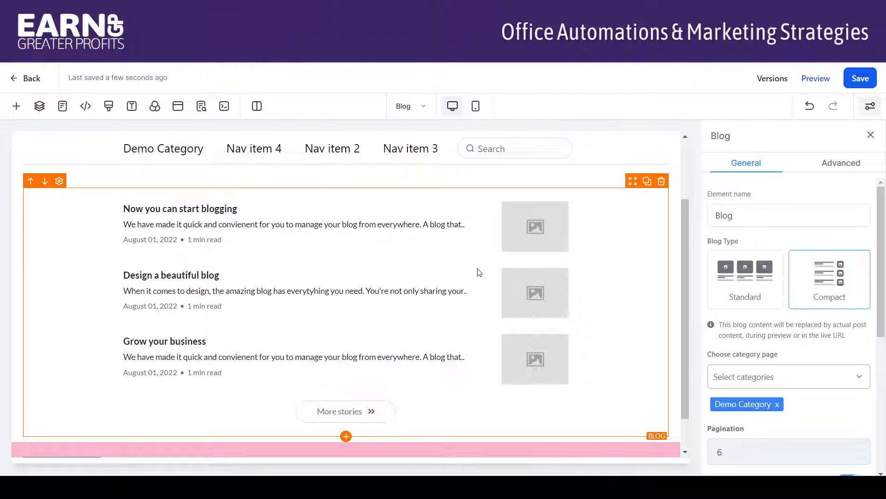
Change the blog element's type from Compact to Standard in the page editor and save the Blog page.
click(751, 272)
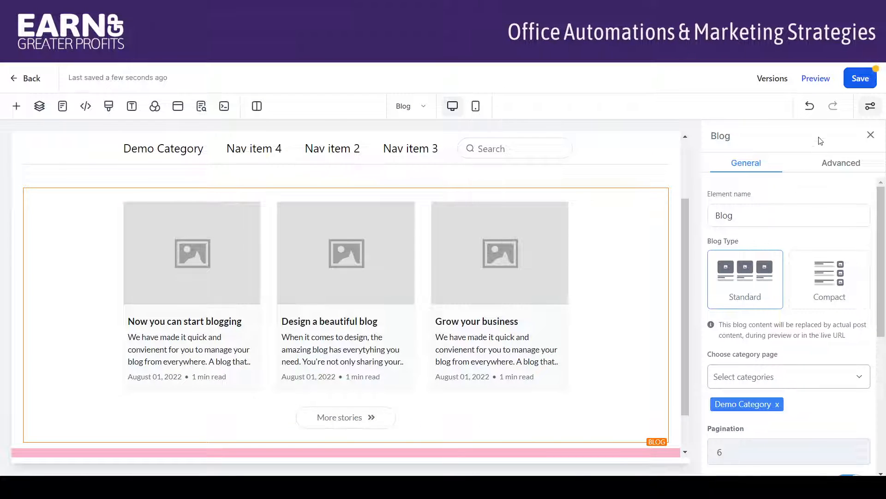
click(860, 79)
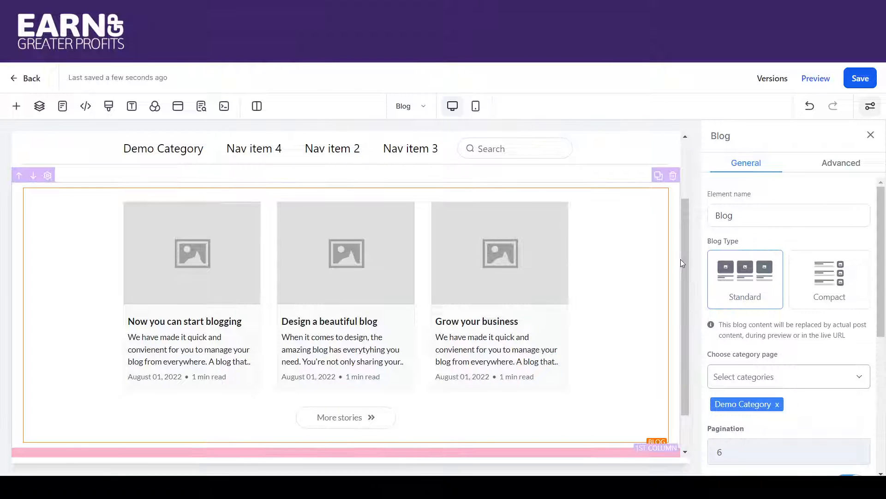
drag(683, 262, 683, 204)
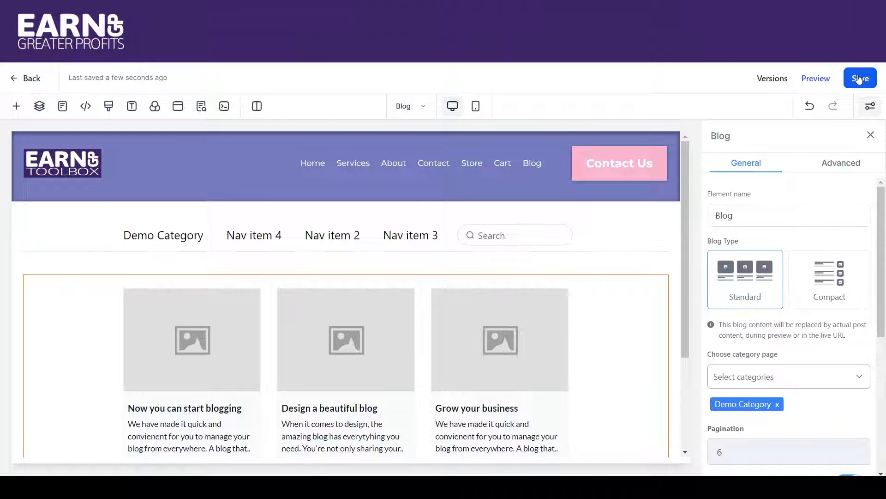
Leave the page editor for the Blogs section and view the actions available for the Test Blog post.
click(22, 82)
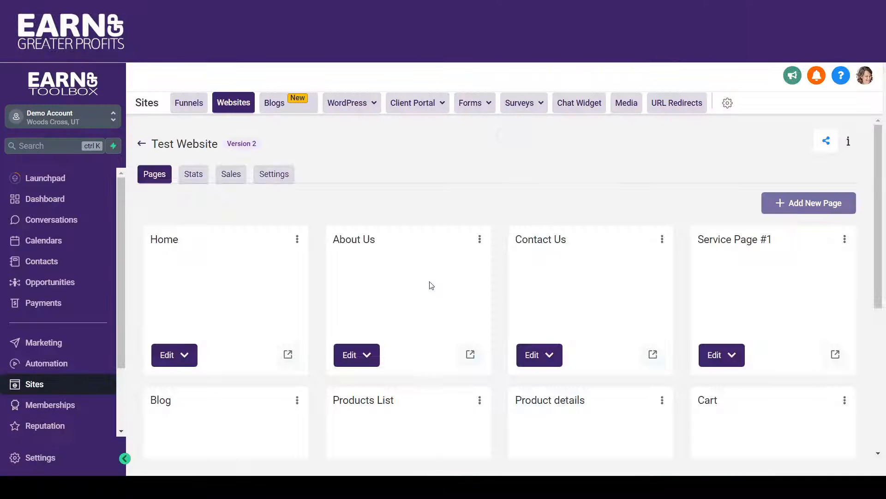
click(282, 102)
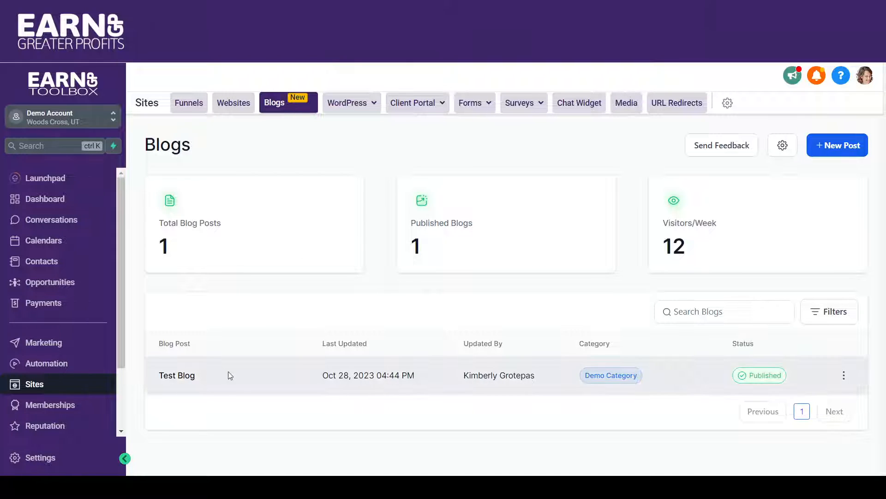
click(844, 376)
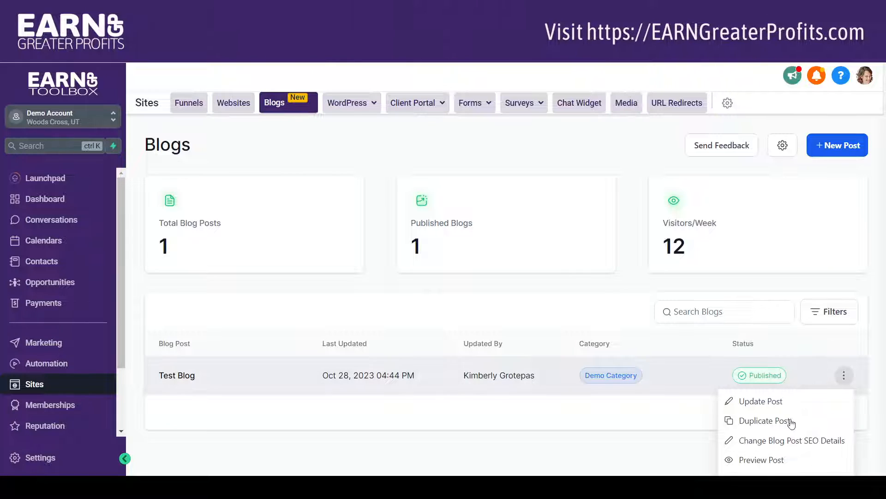
Start a new category in the blog settings and label it Coaching.
click(784, 148)
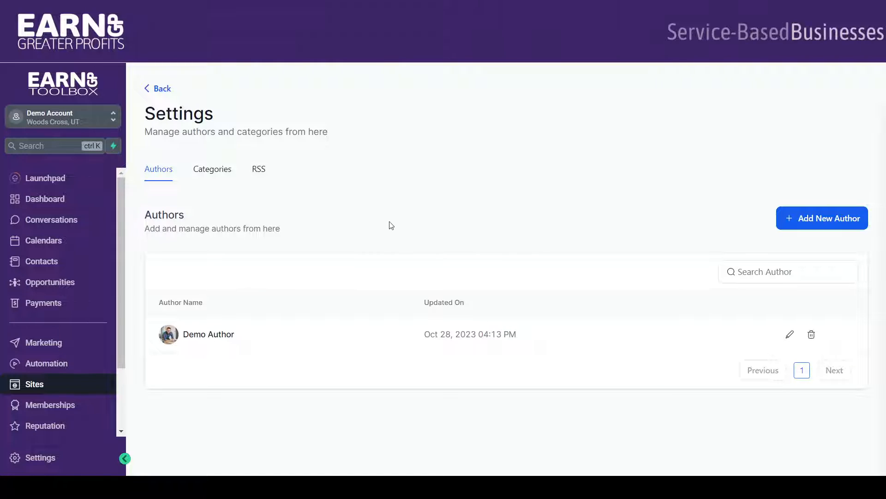
click(206, 172)
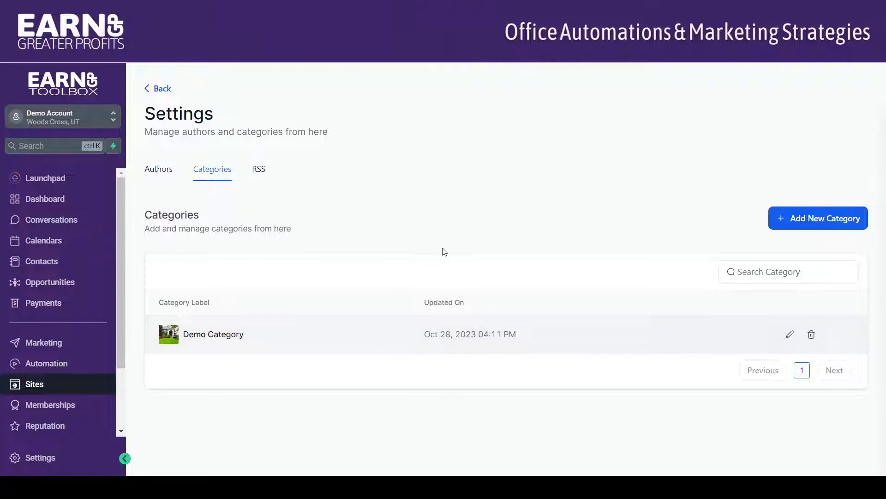
click(811, 224)
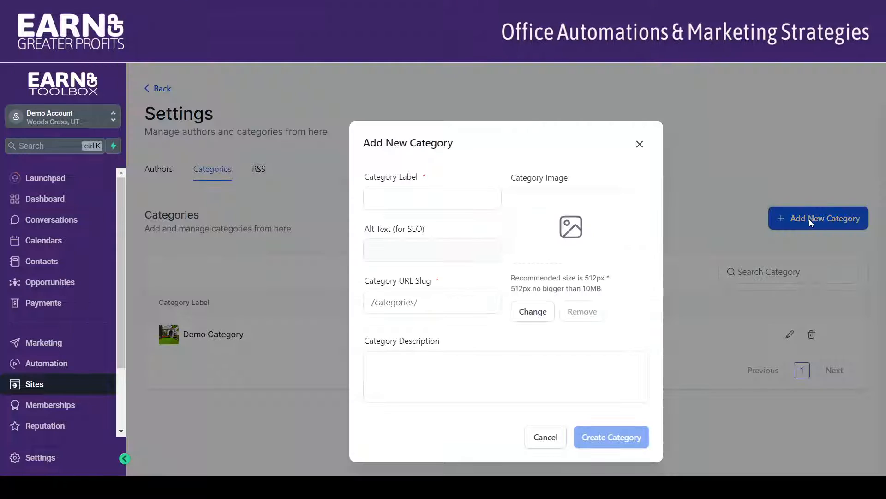
click(403, 200)
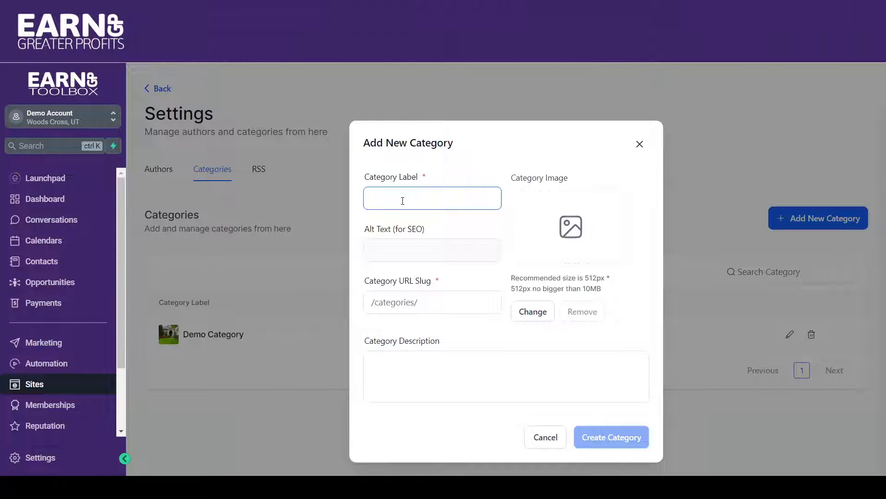
text(coac)
text(Coaching)
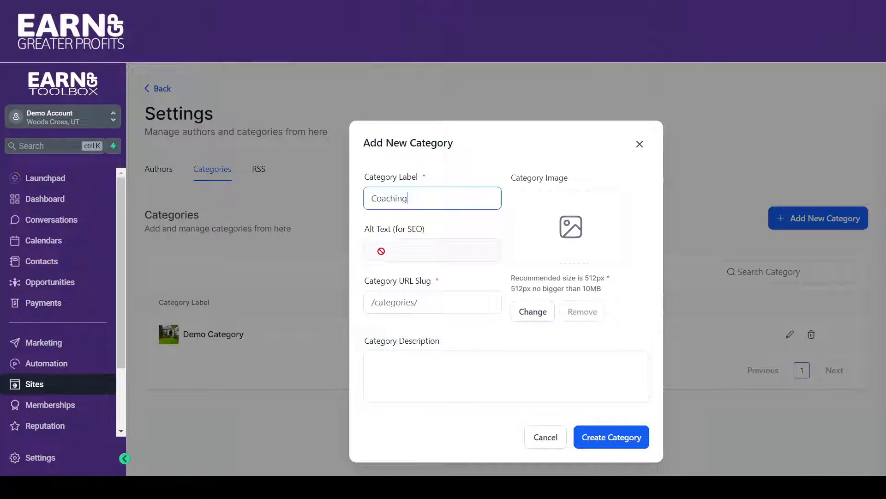
Choose wellness3.jpg as the Coaching category's image, then replace it with butterfly.png from the media library.
click(528, 312)
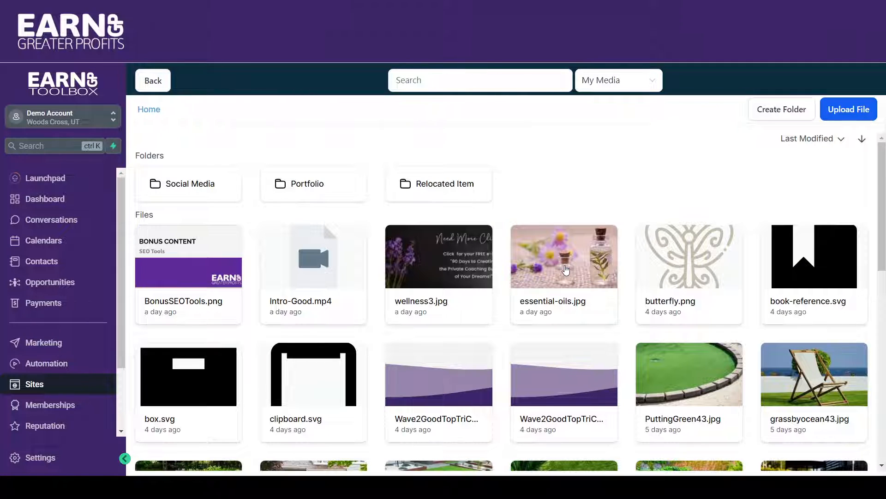
click(446, 262)
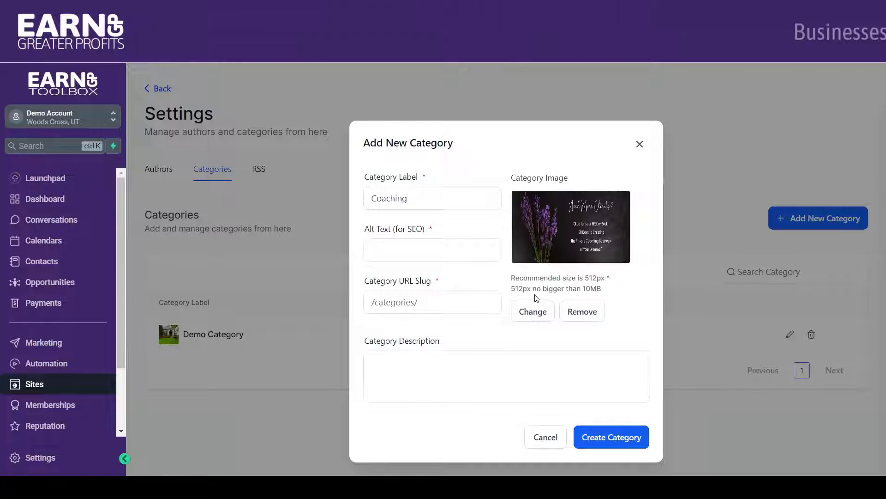
click(533, 311)
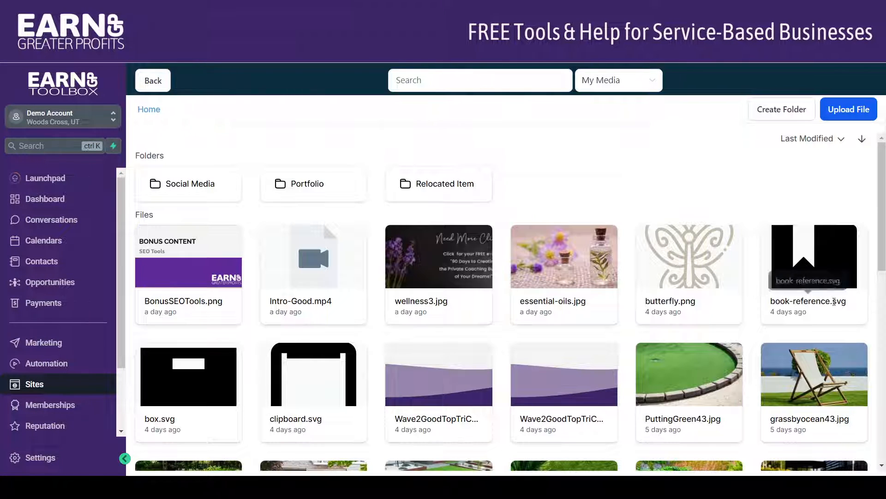
click(697, 273)
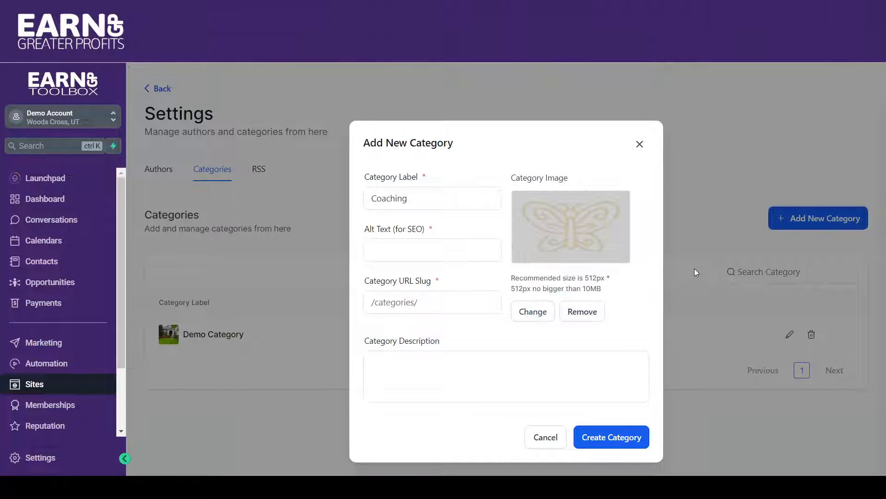
Enter Coaching Alt Text as the image's alt text and coaching as the category's URL slug.
click(413, 252)
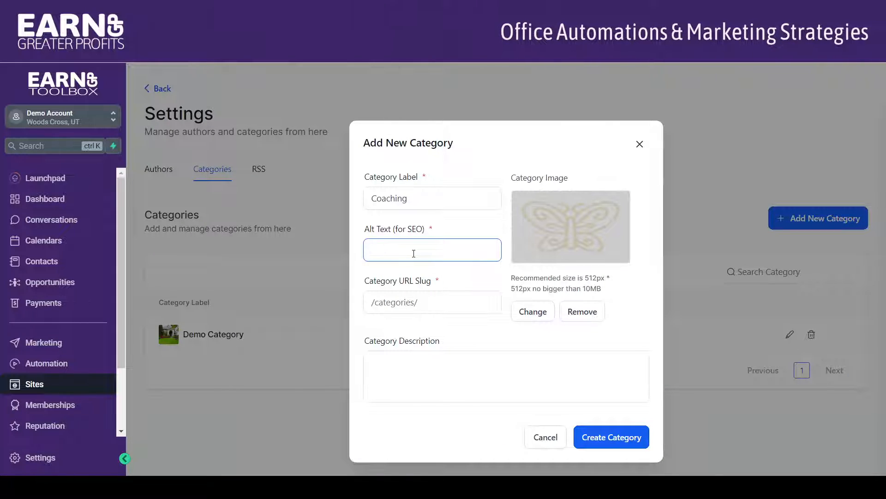
text(Coaching Alt Text)
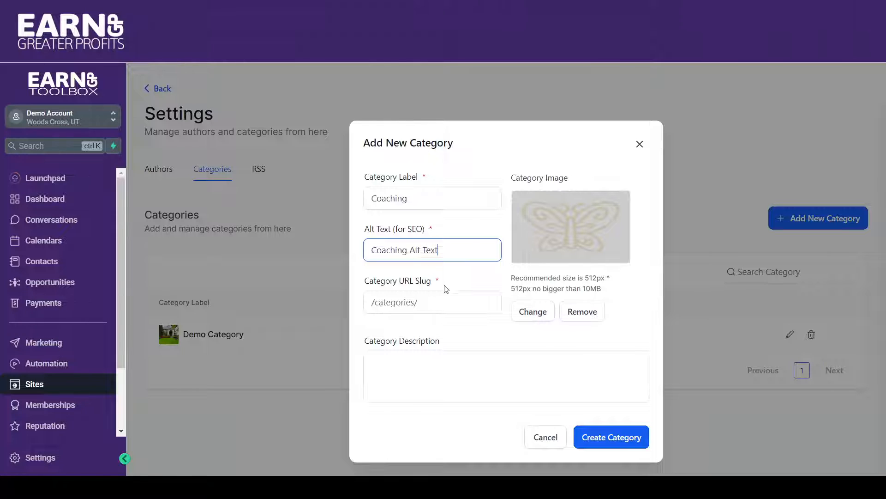
click(461, 303)
click(439, 303)
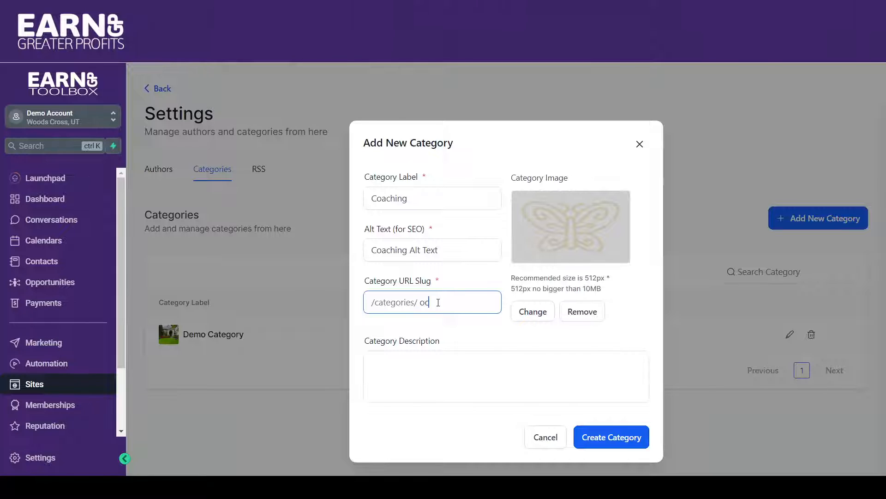
text(coaching)
Fill in Category Description as the category's description and create the Coaching category.
click(390, 369)
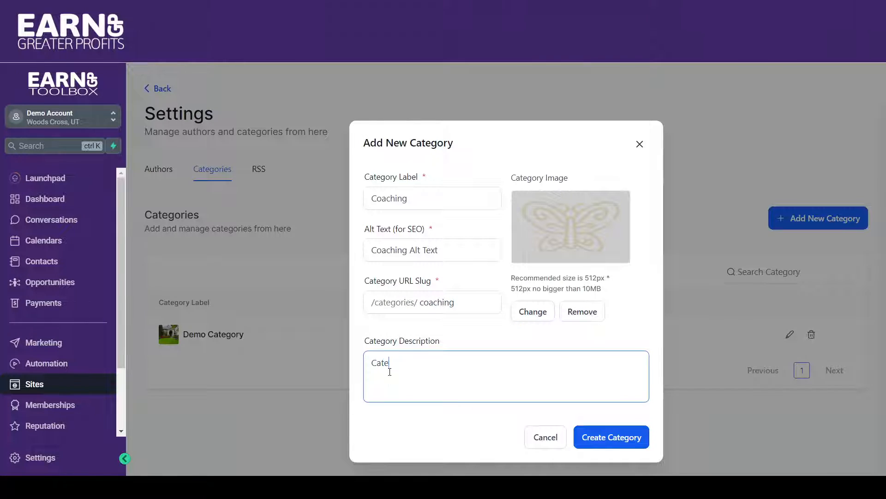
text(Category Desc)
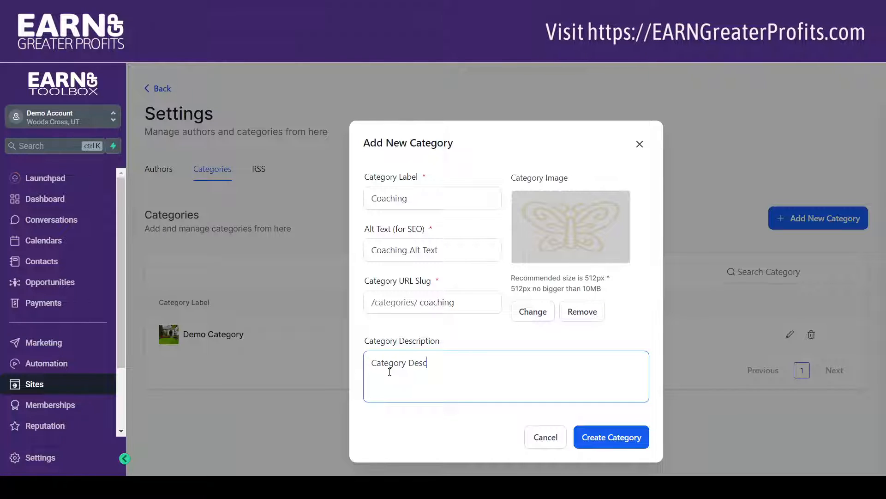
text(rip)
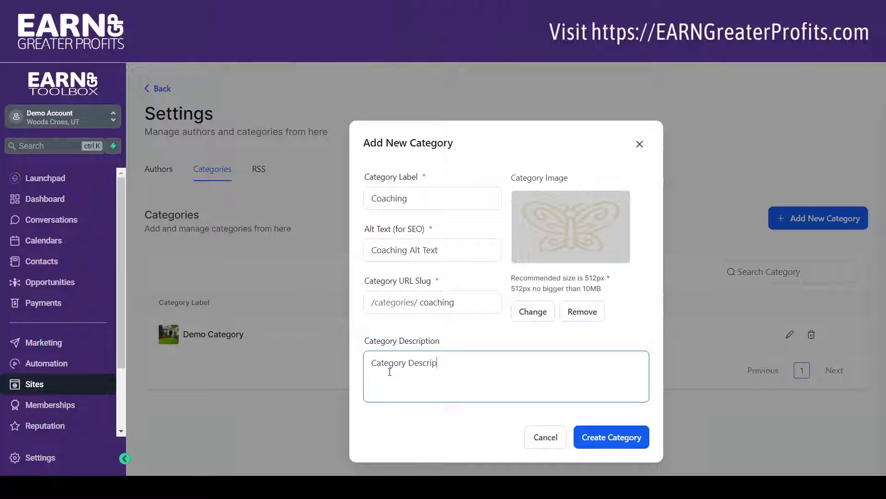
text(tion)
click(623, 436)
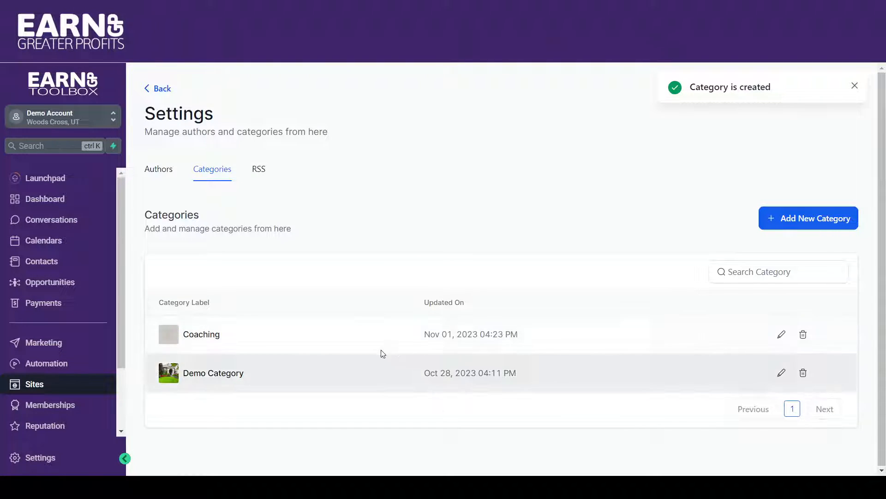
Open Demo Author for editing in the blog settings and review the photo, description and social profile fields.
click(152, 176)
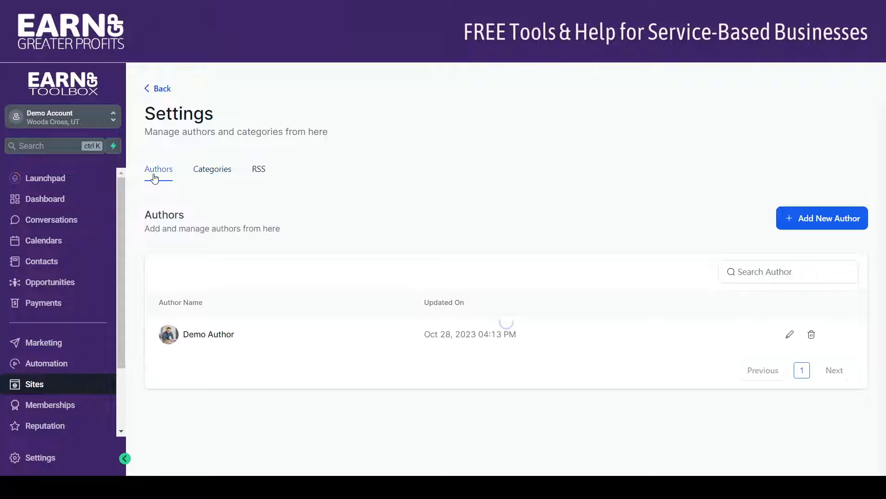
click(793, 332)
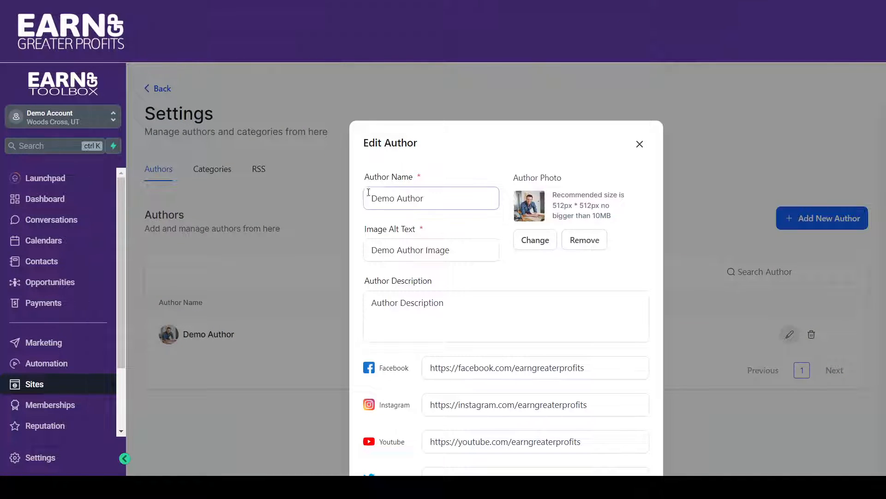
click(465, 321)
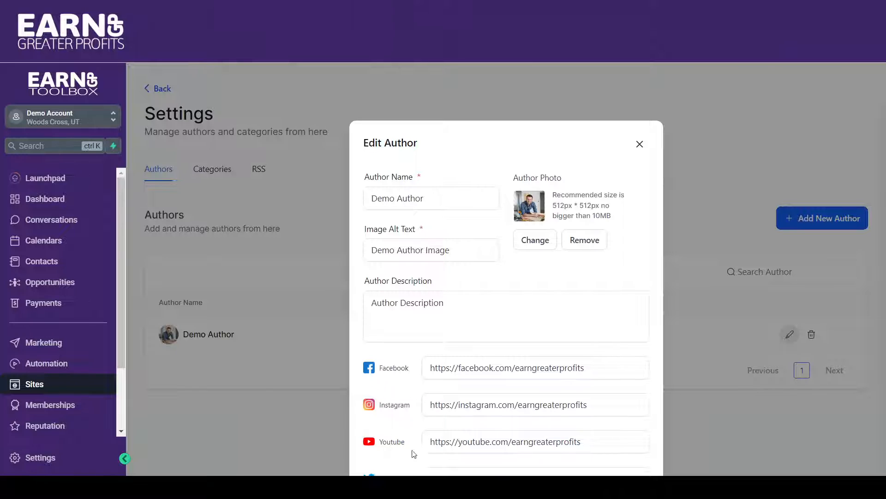
scroll(655, 337, down, 2)
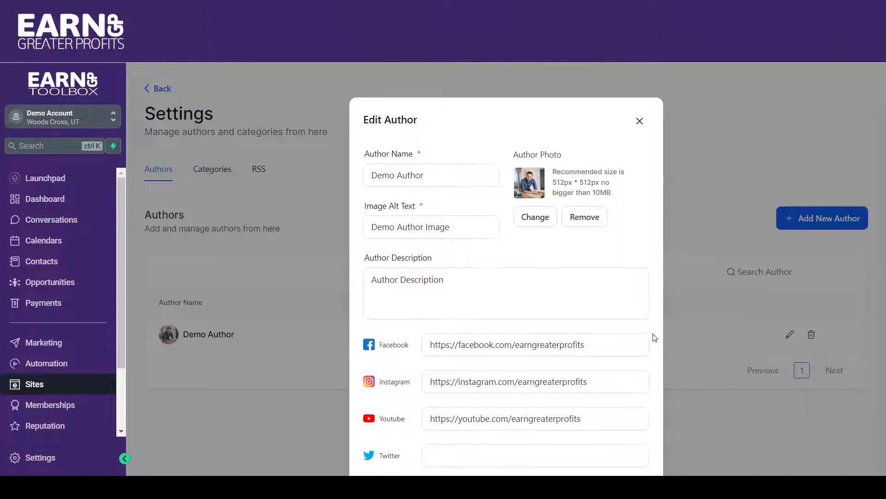
scroll(654, 337, down, 3)
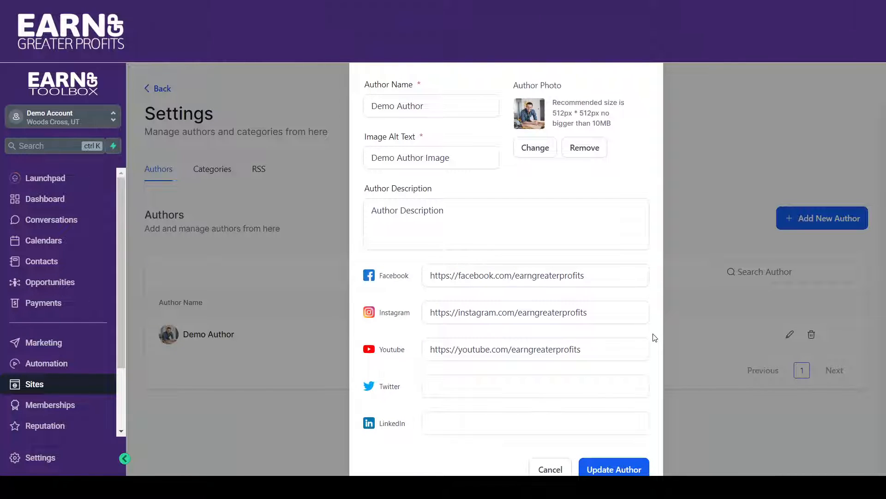
Close the Demo Author details without changing them and return to the Blogs overview.
scroll(655, 338, up, 1)
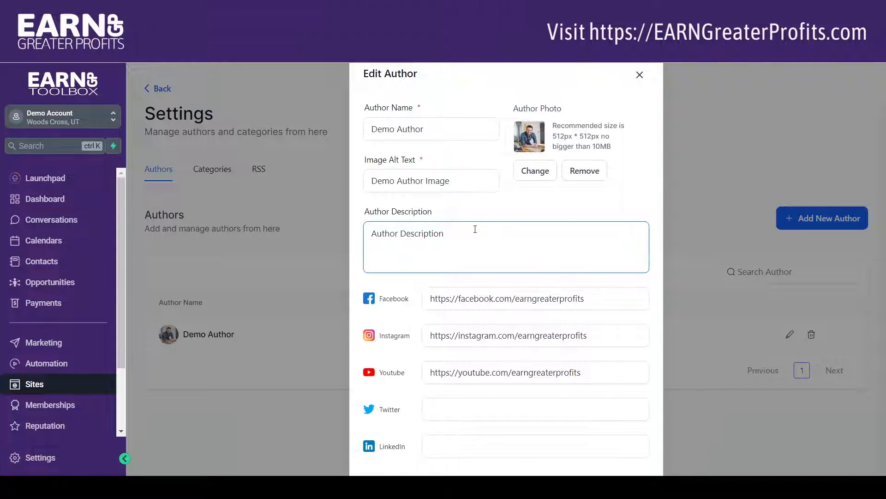
click(453, 338)
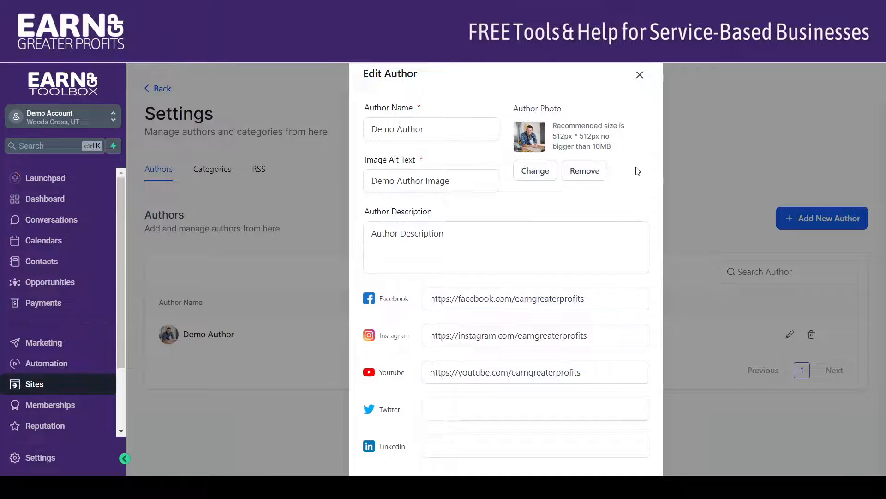
click(640, 75)
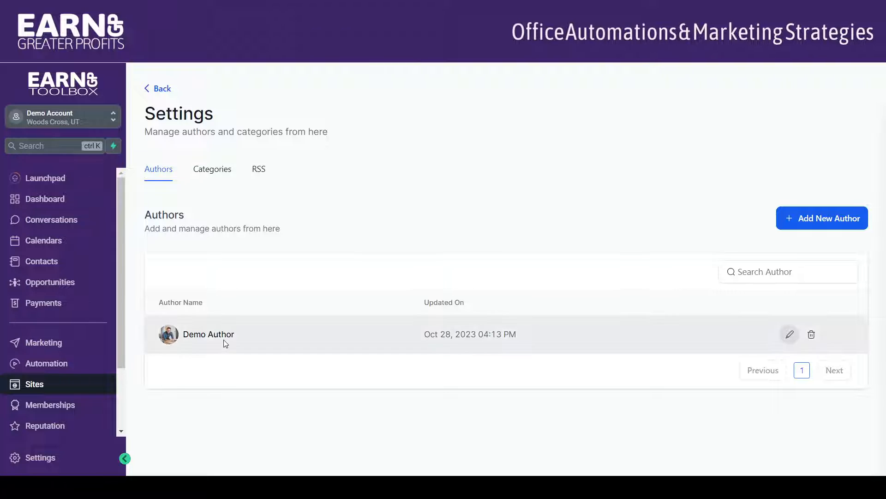
click(159, 89)
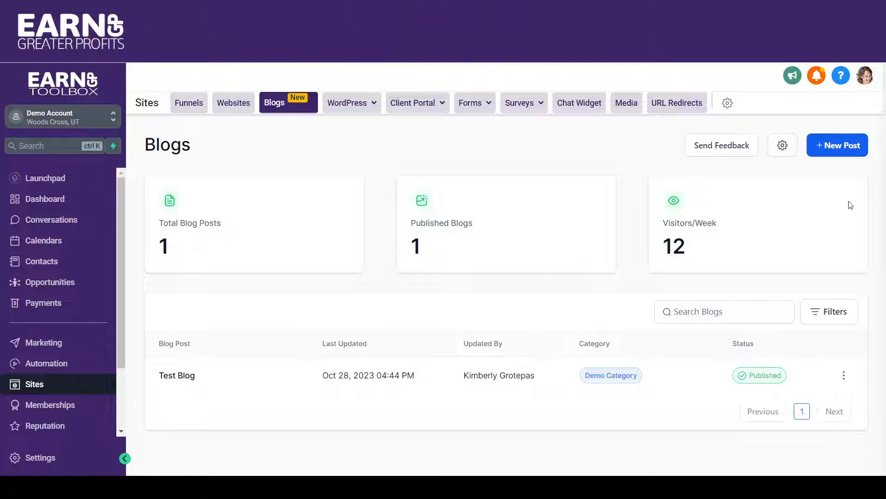
Start a new blog post and title it Coaching - The New Wave.
click(840, 147)
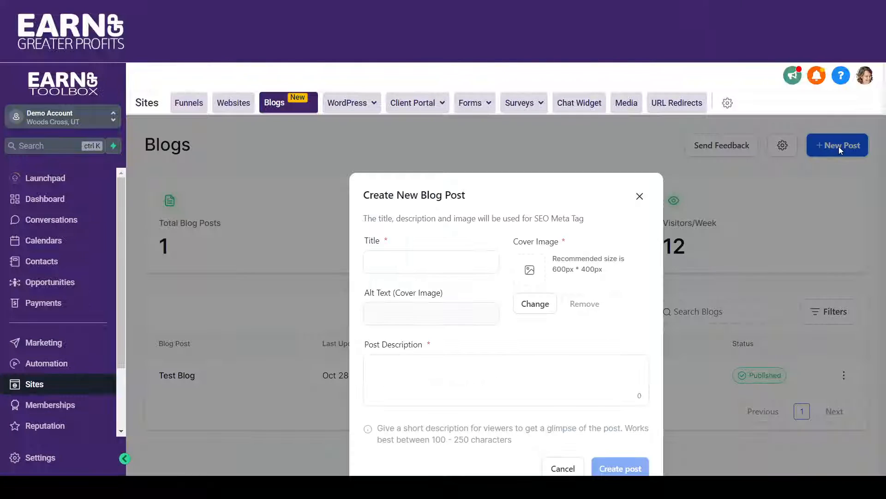
click(393, 264)
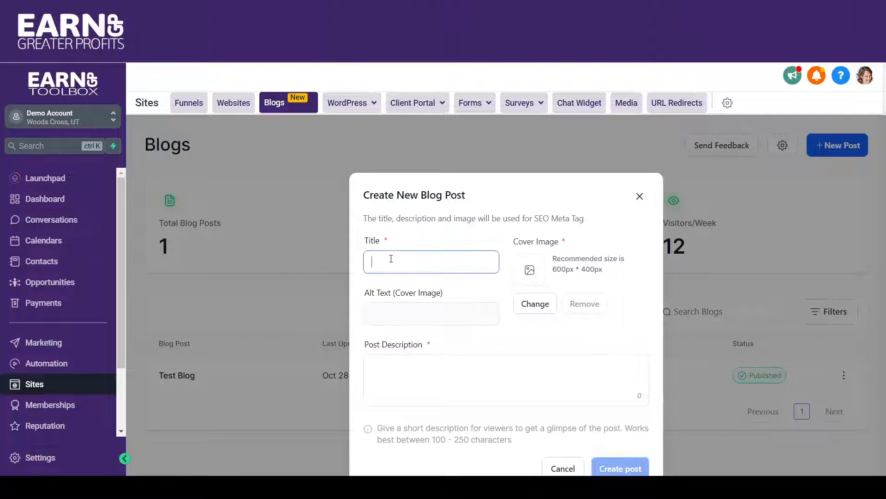
text(Coaching - The New Wave)
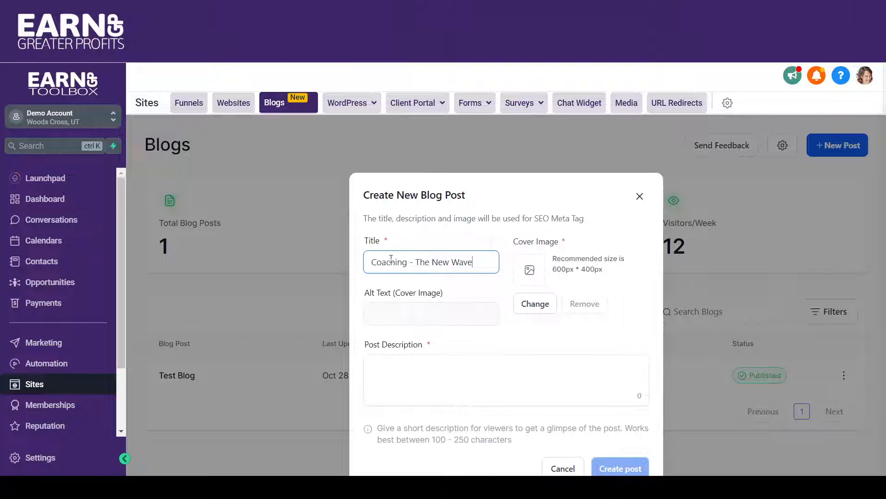
Choose wellness3.jpg from the media library as the cover image and enter Coaching Alt Image as its alt text.
click(532, 305)
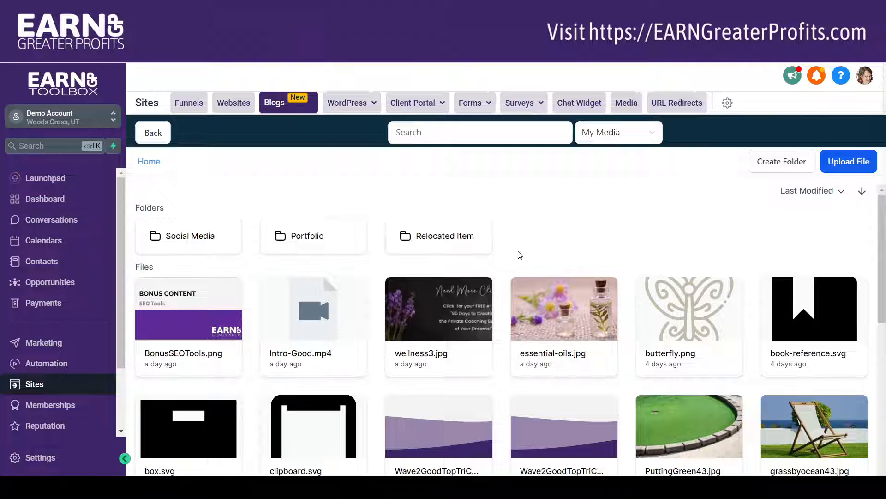
click(451, 309)
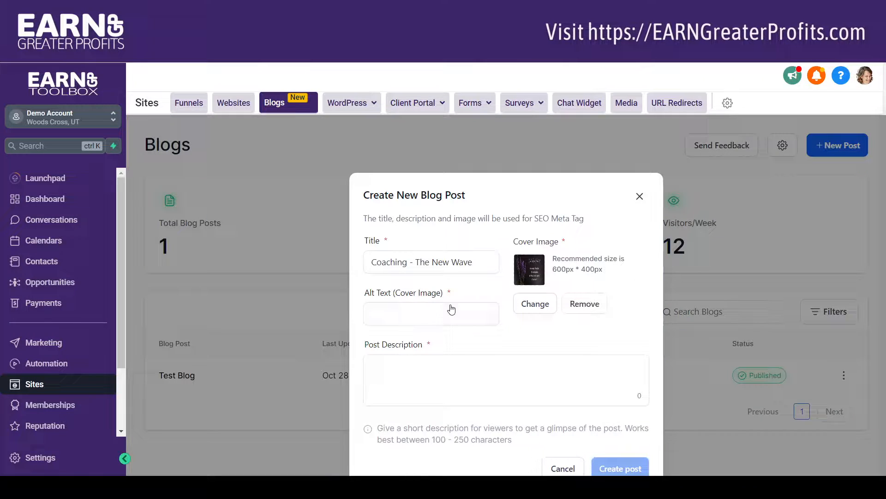
click(421, 312)
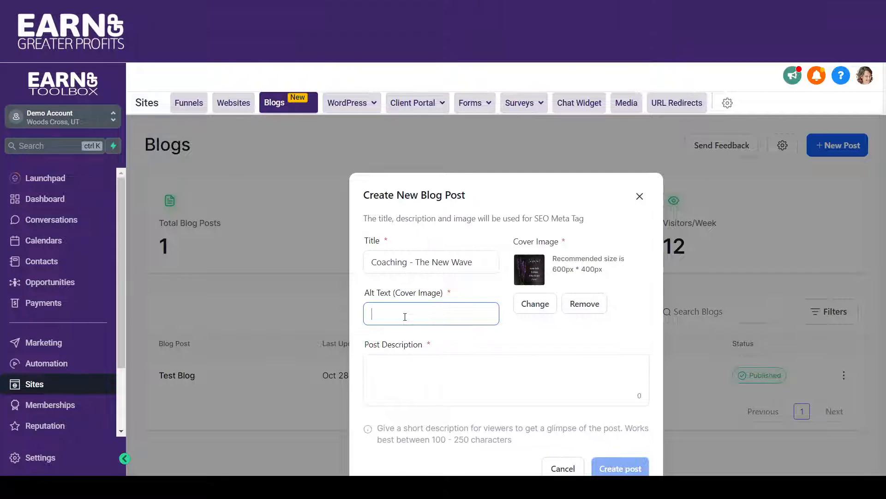
text(Coaching Alt I)
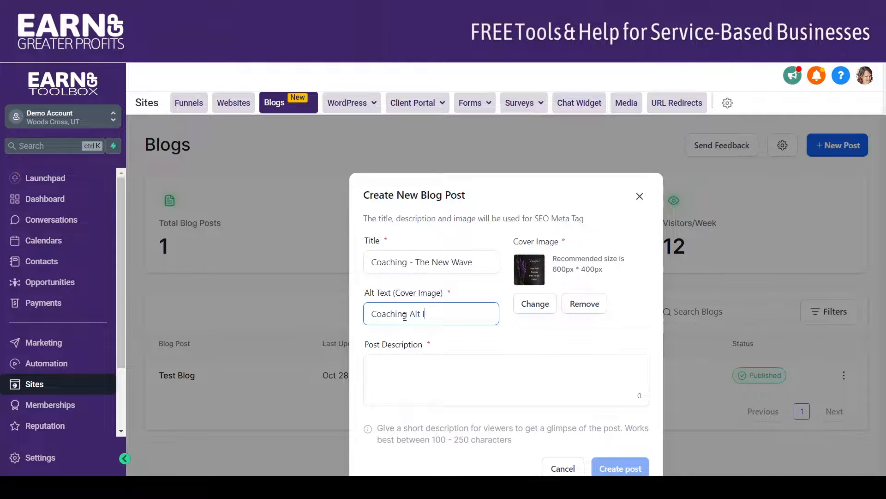
text(mage)
Fill in post Description as the post's description and create the post.
click(420, 376)
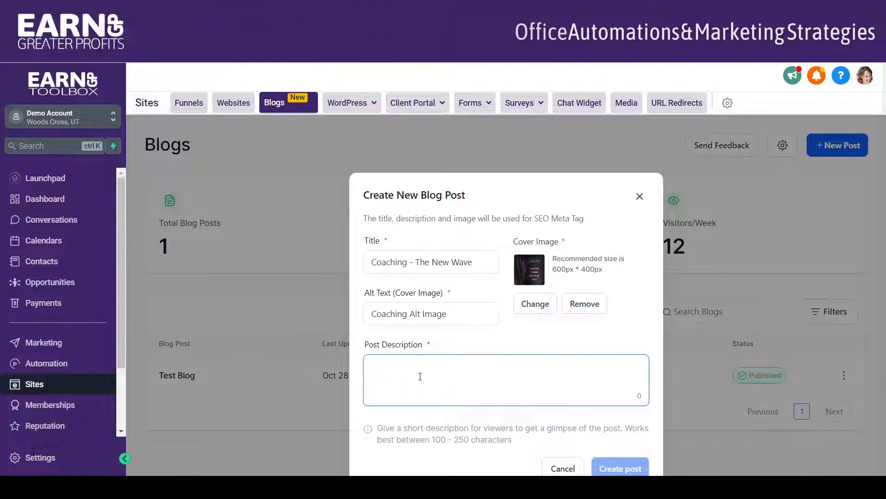
text(post Descr)
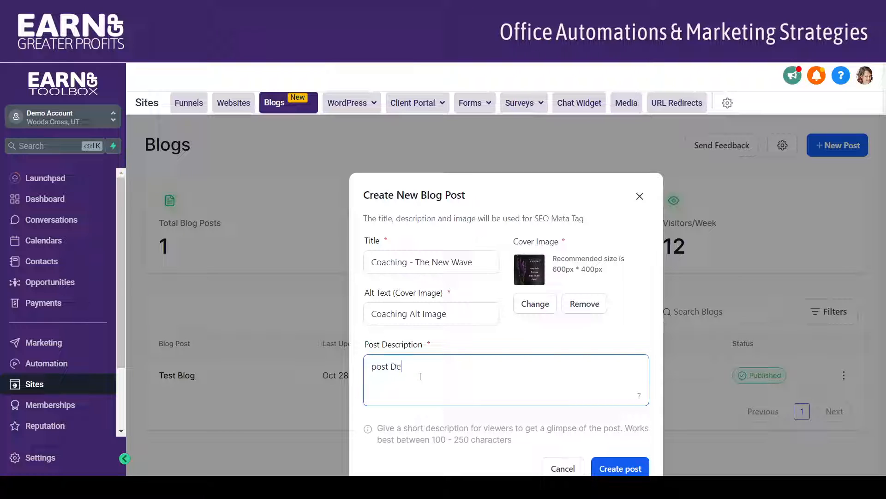
text(iption)
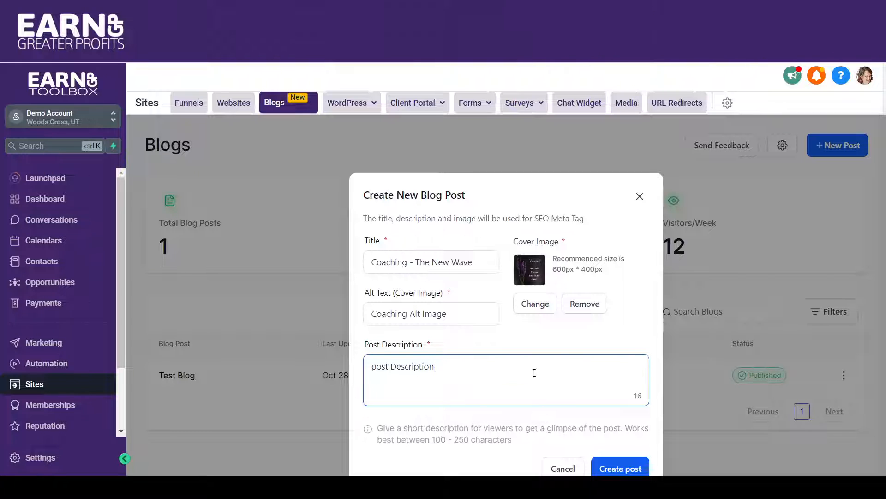
click(606, 468)
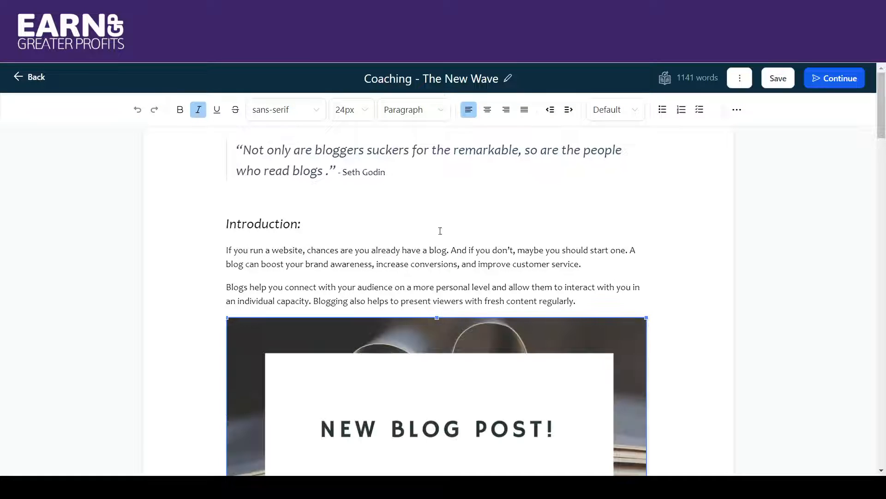
Review the sample content of the new post from start to end, returning to the opening quote.
mouse_move(880, 98)
mouse_down()
mouse_move(880, 124)
mouse_move(875, 95)
mouse_up()
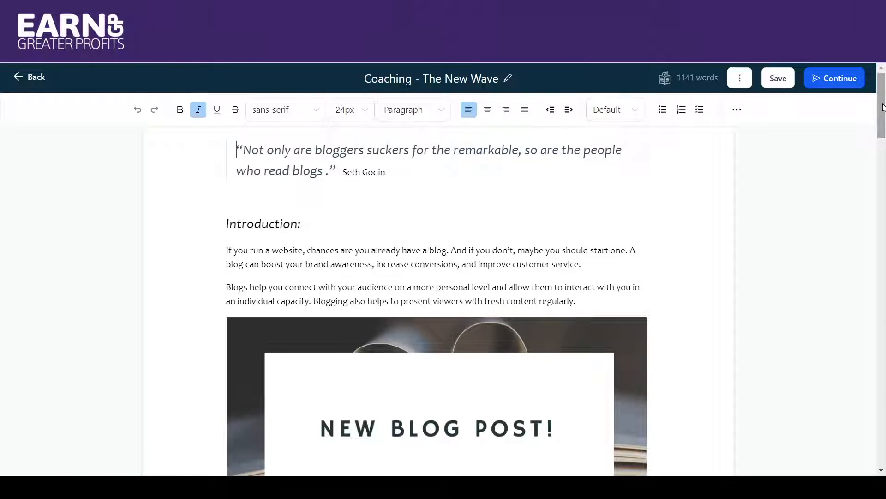
drag(882, 130, 883, 448)
drag(874, 389, 870, 120)
scroll(883, 138, down, 1)
drag(884, 148, 877, 104)
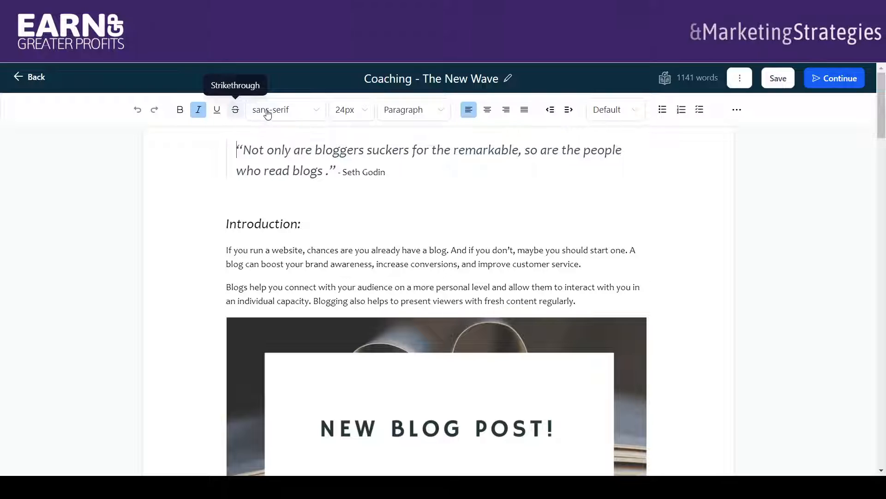
Browse the font choices for the post text, including the custom font list, without selecting one.
click(322, 112)
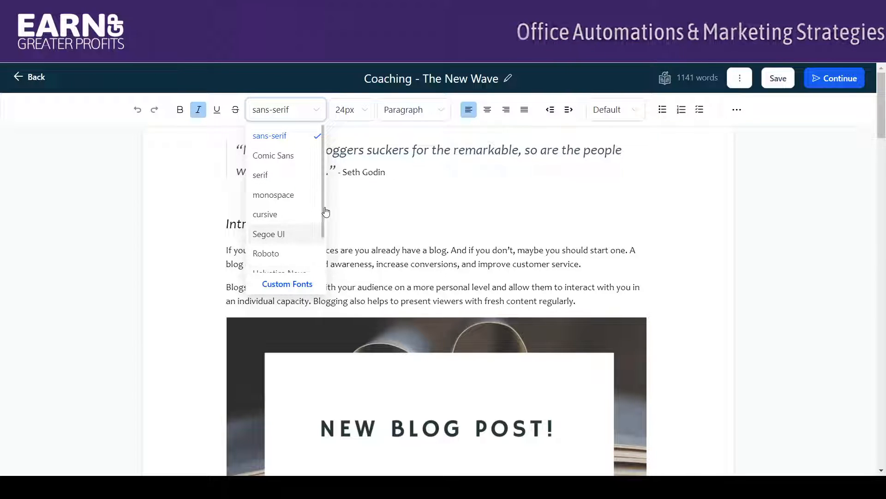
scroll(324, 252, down, 2)
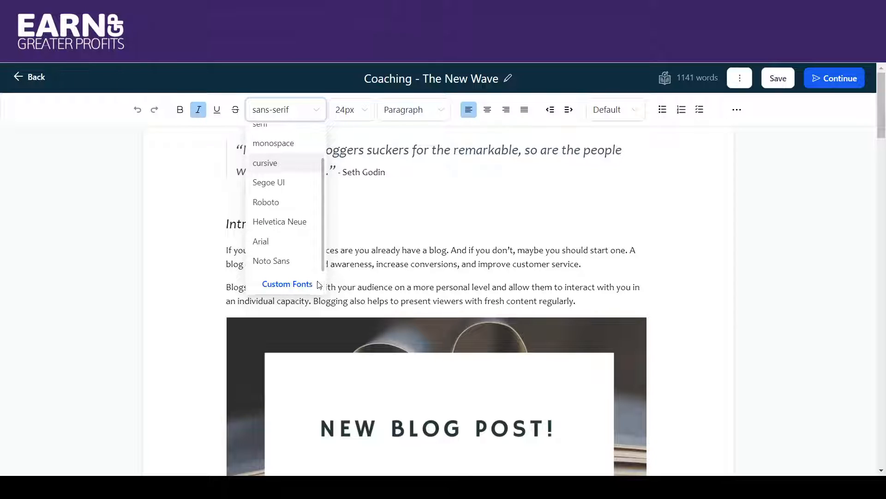
click(301, 284)
click(378, 194)
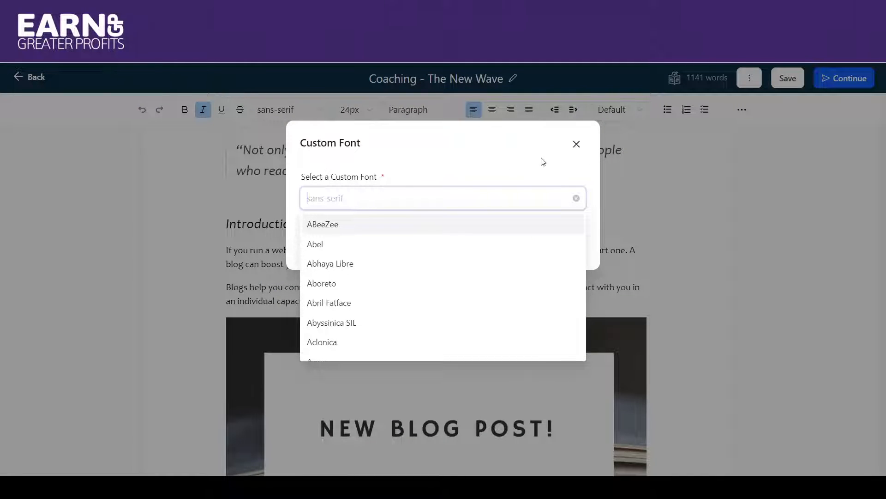
click(577, 145)
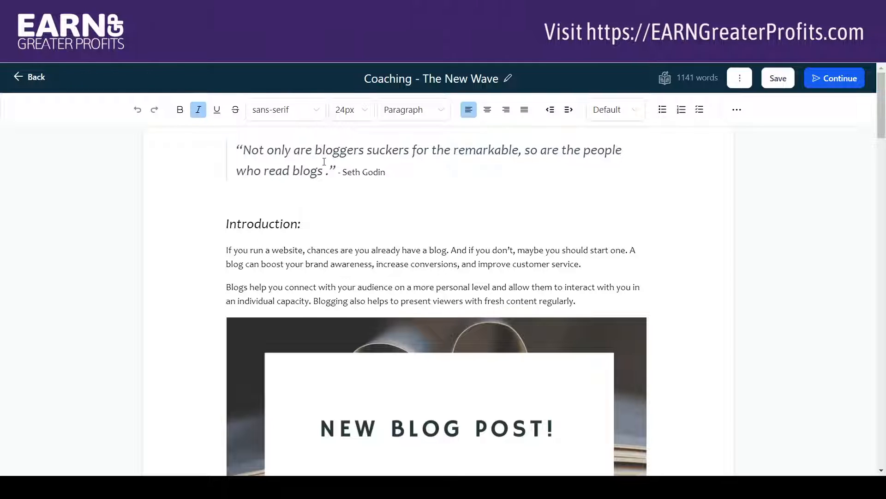
Review the paragraph and Heading 1 to Heading 5 text styles without applying one.
click(445, 117)
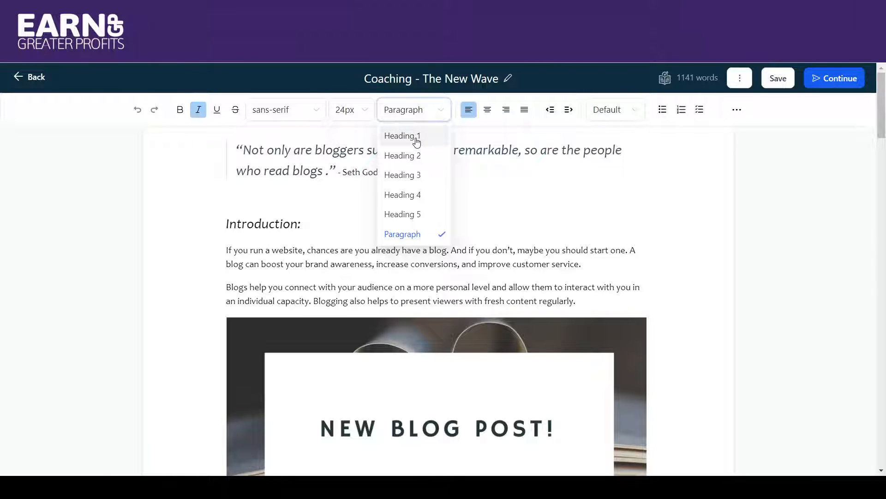
click(581, 182)
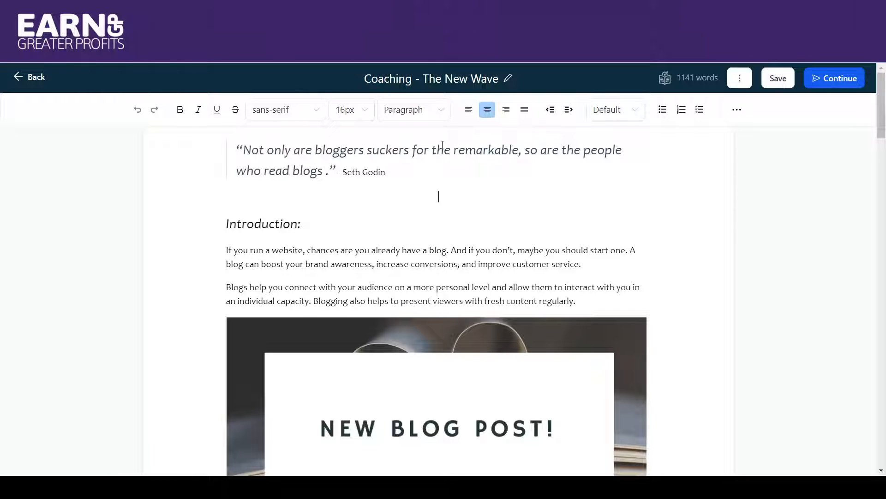
click(443, 119)
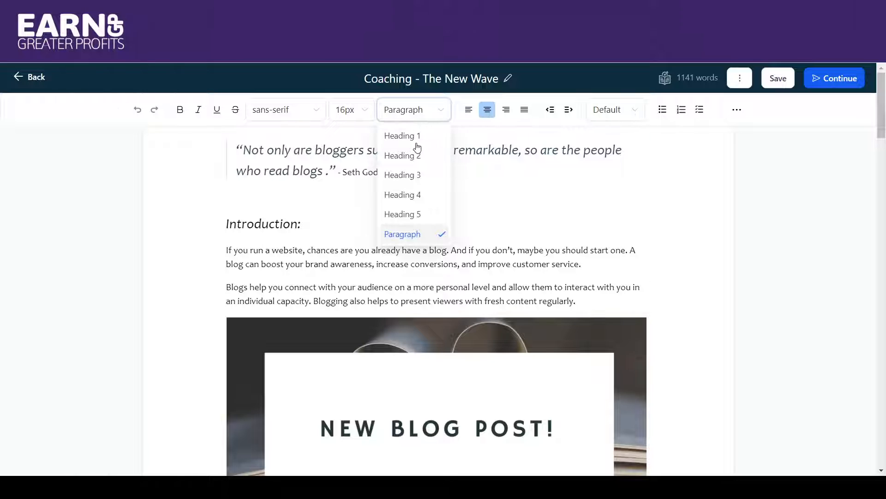
click(523, 186)
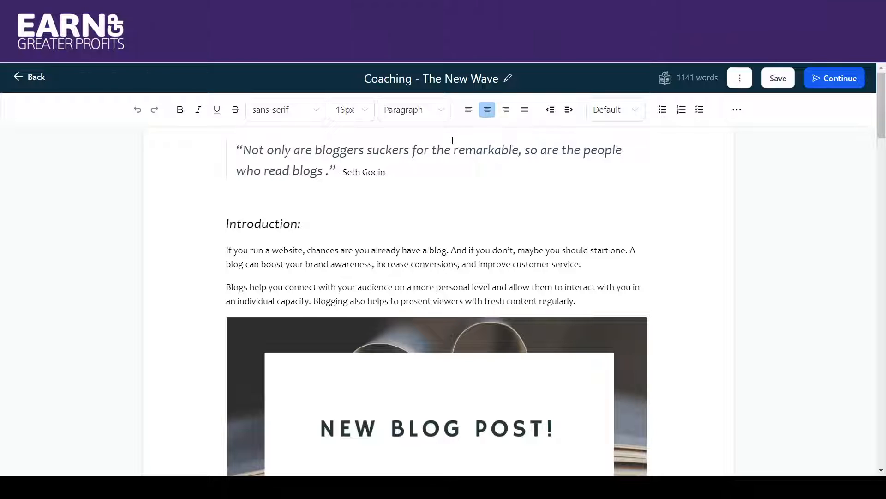
click(444, 111)
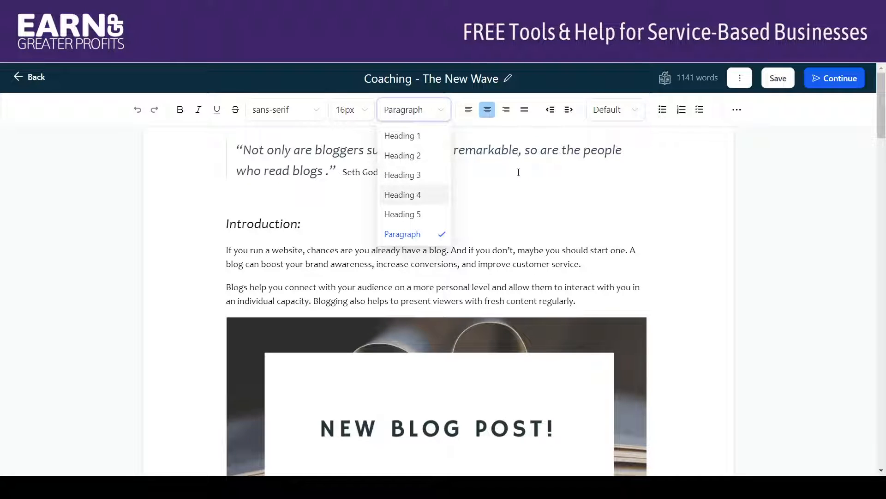
click(518, 173)
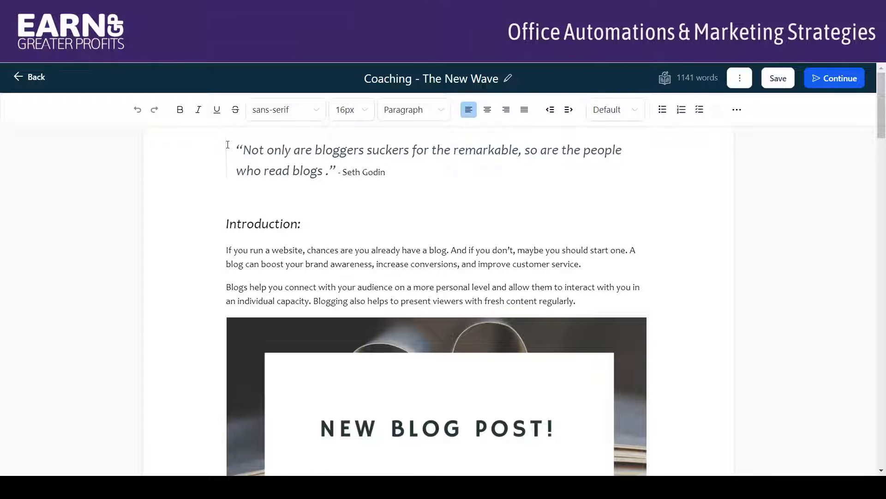
Indent the opening quote by two levels and outdent it back to its original position.
click(553, 117)
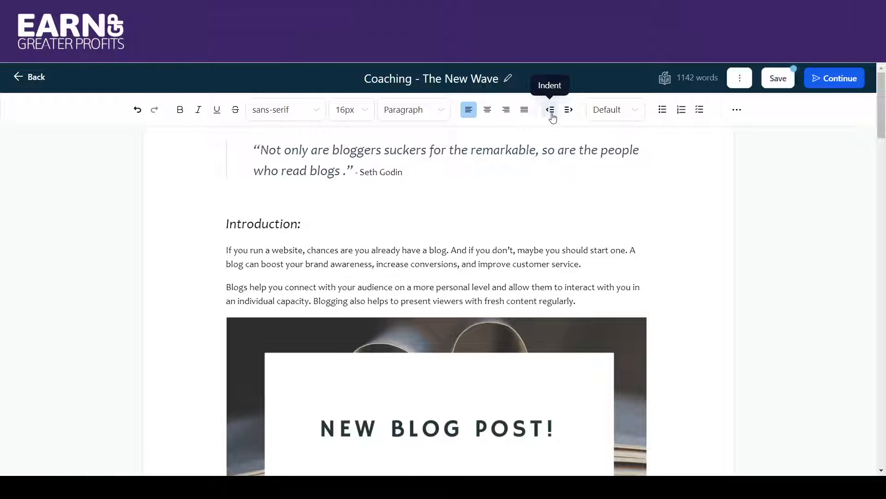
click(552, 116)
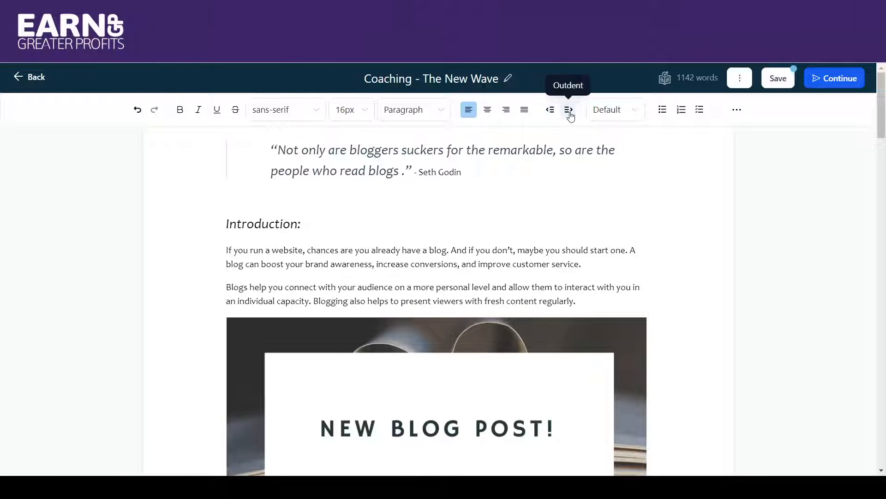
click(570, 114)
click(570, 116)
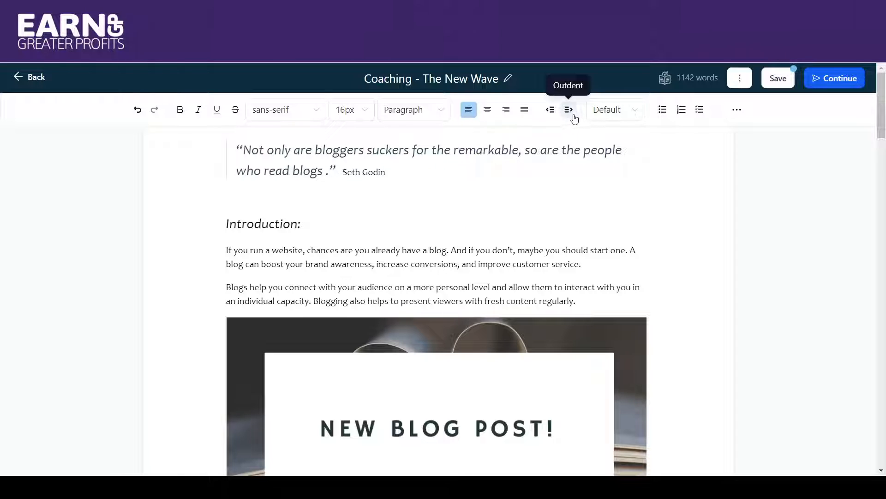
Apply 1.15 text spacing to the two paragraphs under the Introduction heading, and change it to 1.5.
click(643, 110)
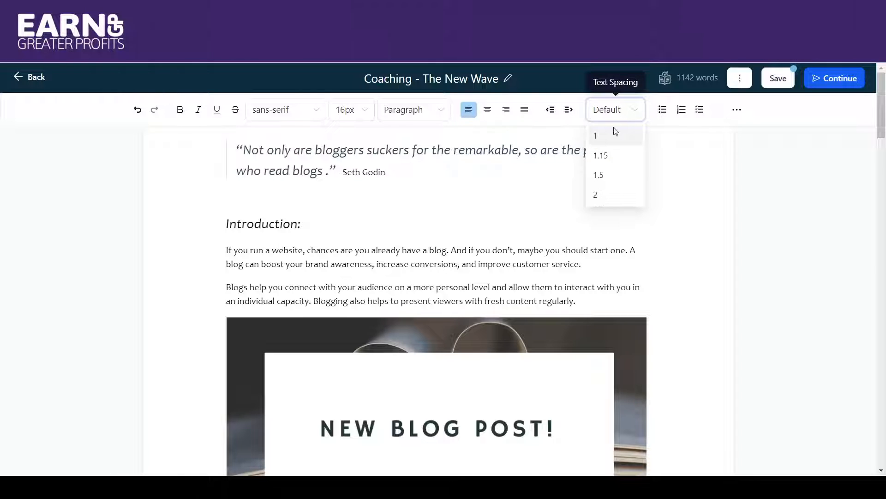
click(487, 269)
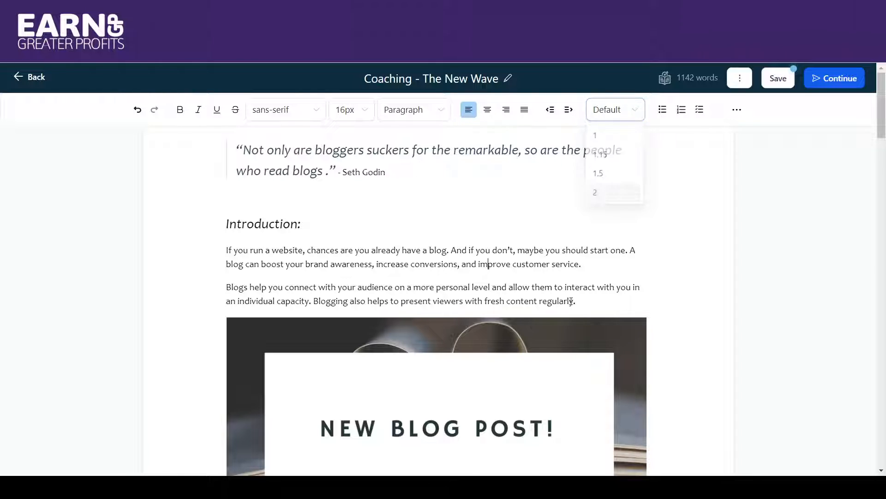
drag(575, 301, 229, 250)
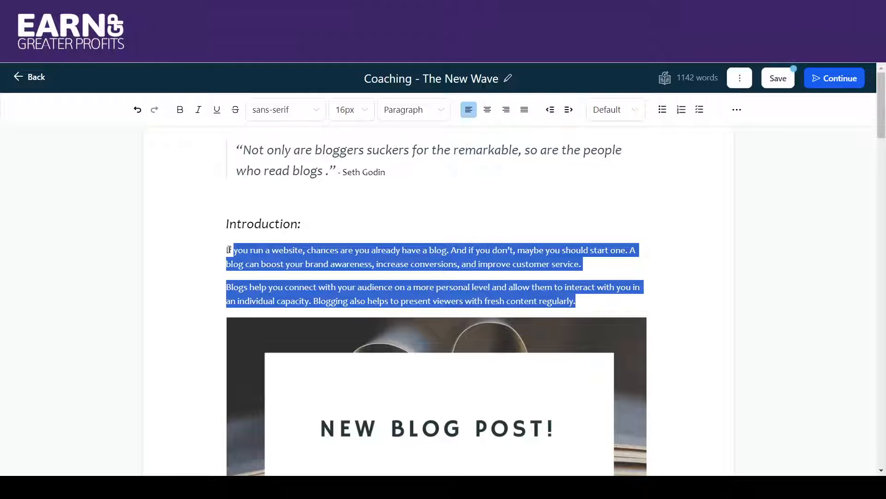
click(616, 110)
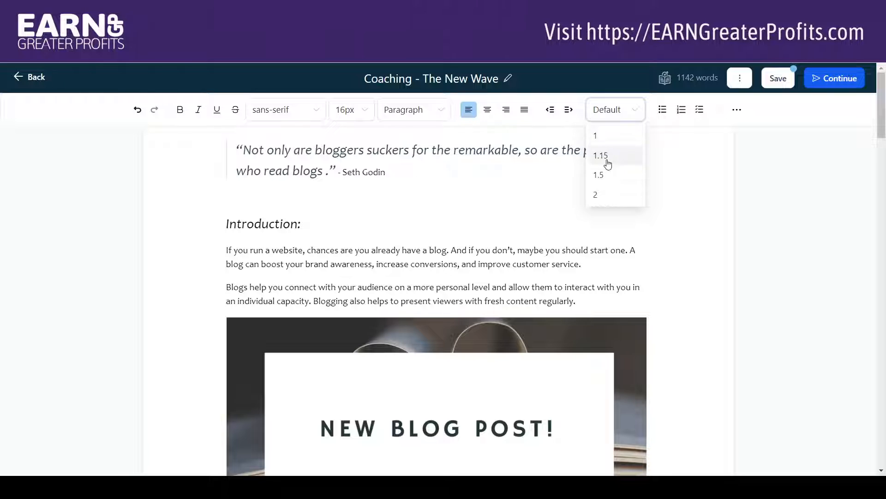
click(606, 157)
click(618, 110)
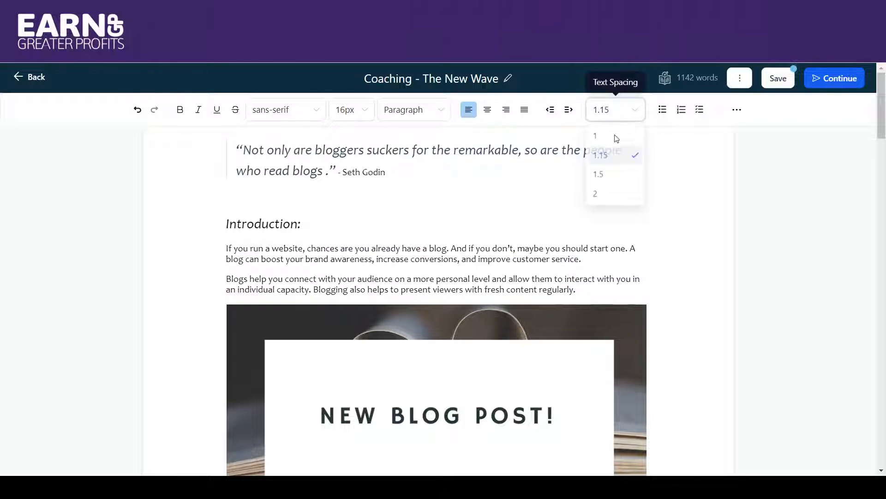
click(611, 176)
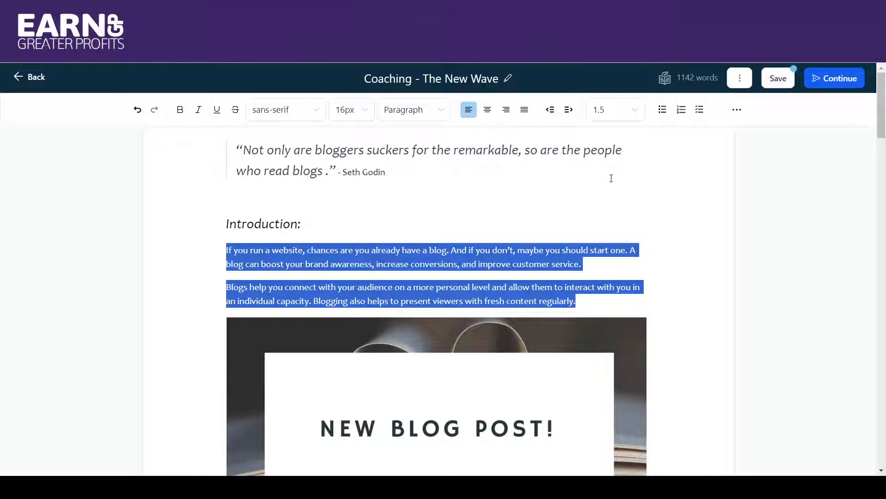
Try a text spacing of 2 on the two introduction paragraphs and switch back to 1.5.
click(635, 113)
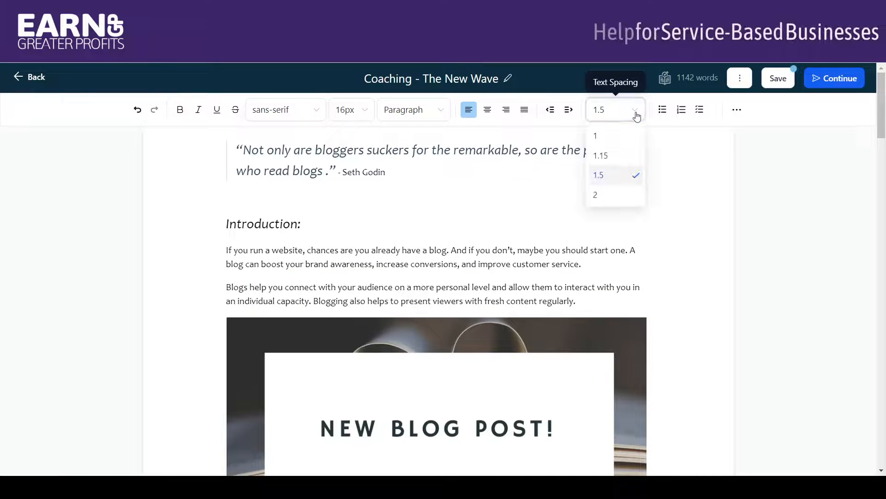
click(614, 196)
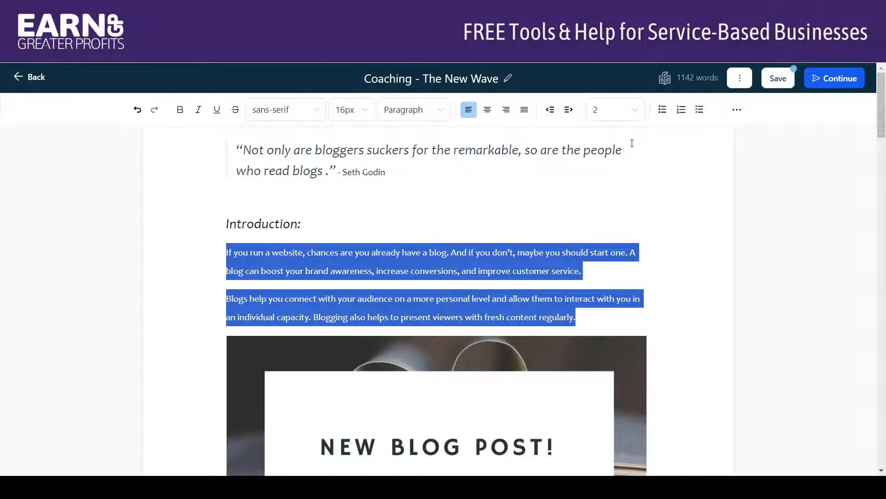
click(636, 114)
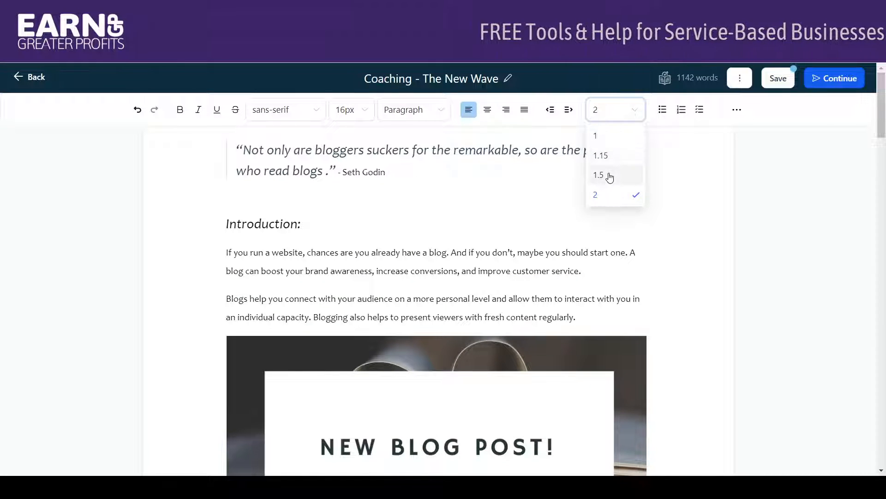
click(609, 175)
click(639, 190)
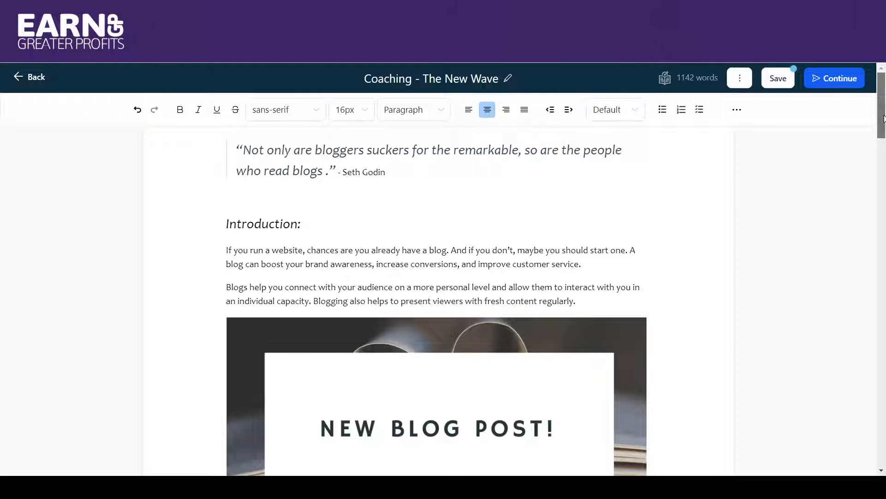
Make the empty line below the opening quote a ticked checklist item, switch it to a bulleted list, and finish with a numbered list.
scroll(885, 134, down, 4)
scroll(884, 143, up, 3)
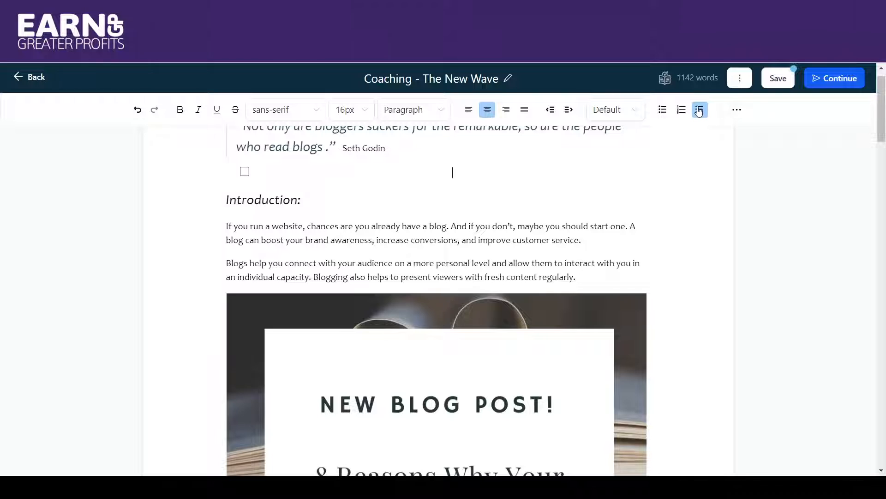
click(245, 171)
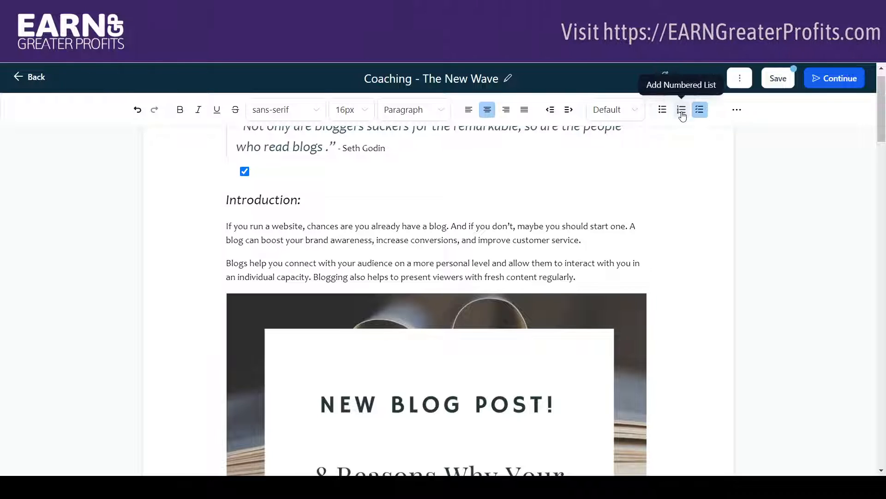
click(662, 110)
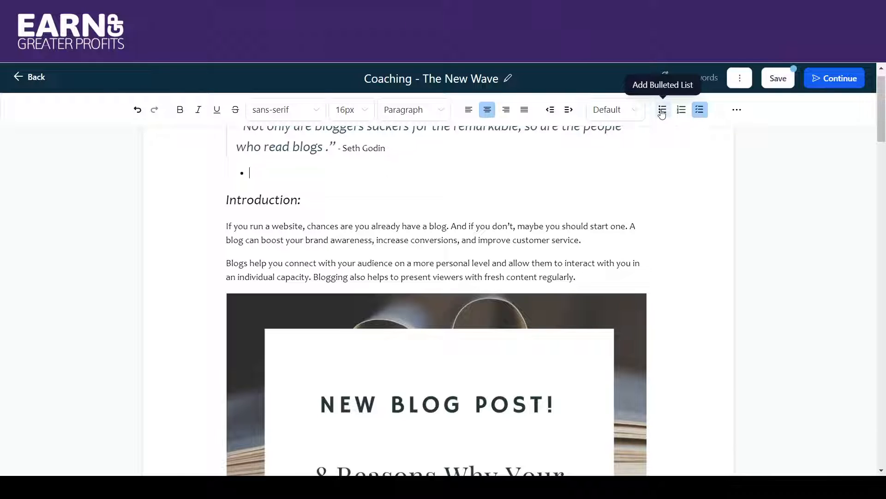
click(689, 116)
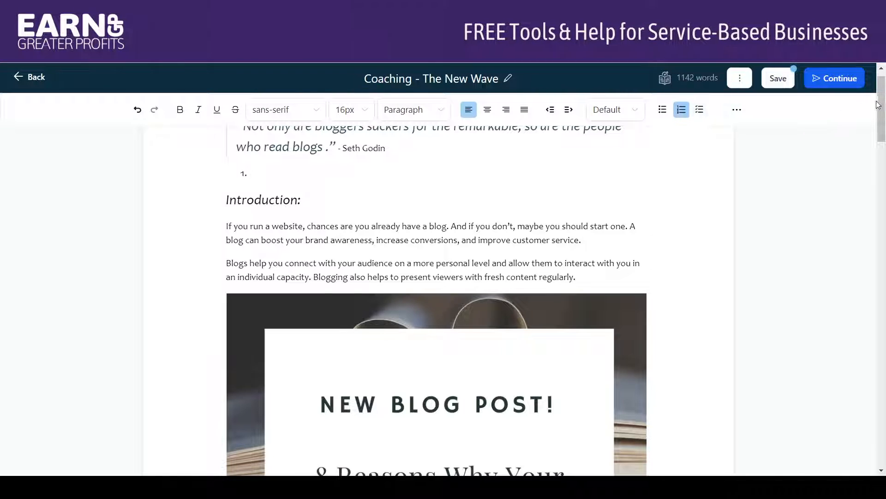
drag(878, 104, 884, 394)
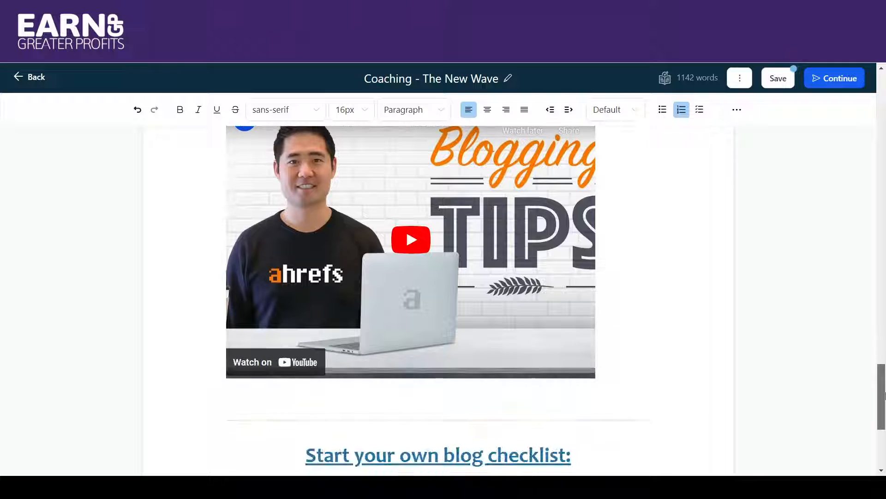
scroll(884, 394, down, 5)
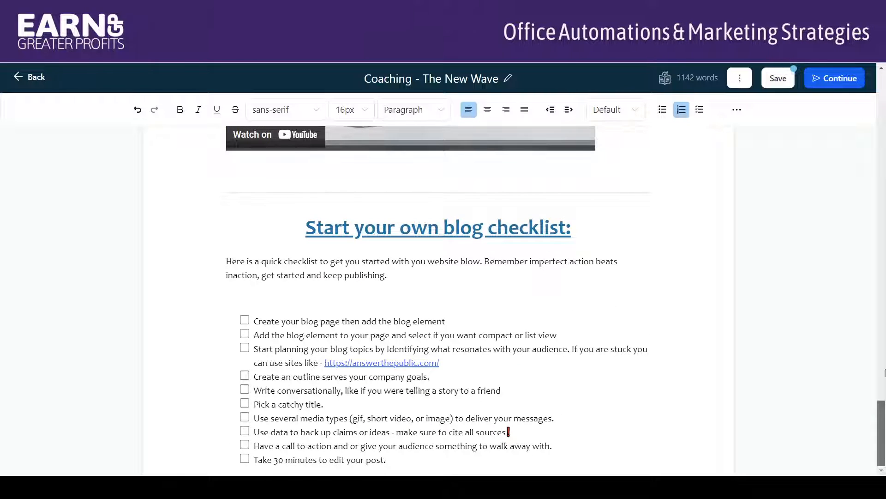
scroll(884, 373, up, 20)
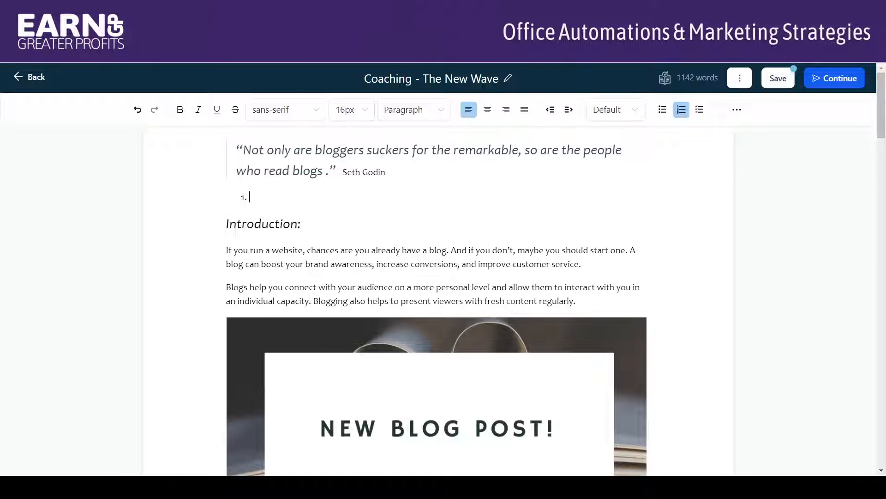
Highlight the words "so are the people" in the opening quote in light yellow.
click(737, 111)
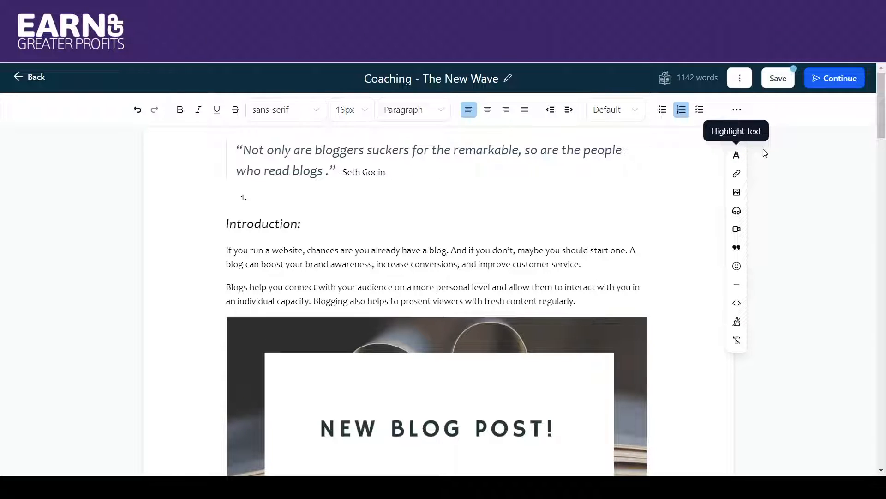
click(736, 154)
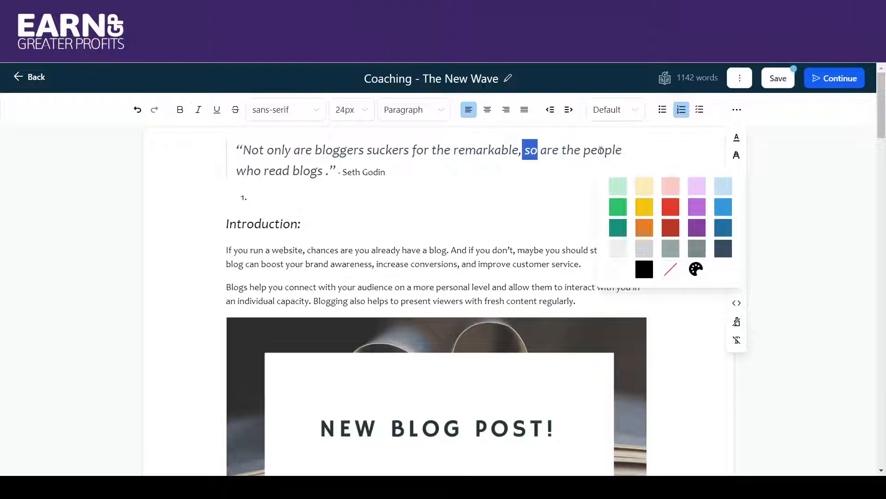
drag(601, 149, 627, 155)
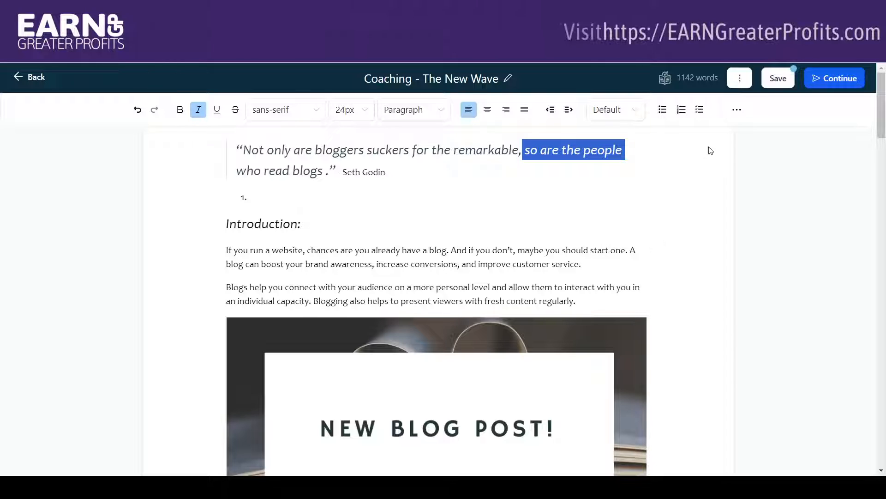
click(736, 116)
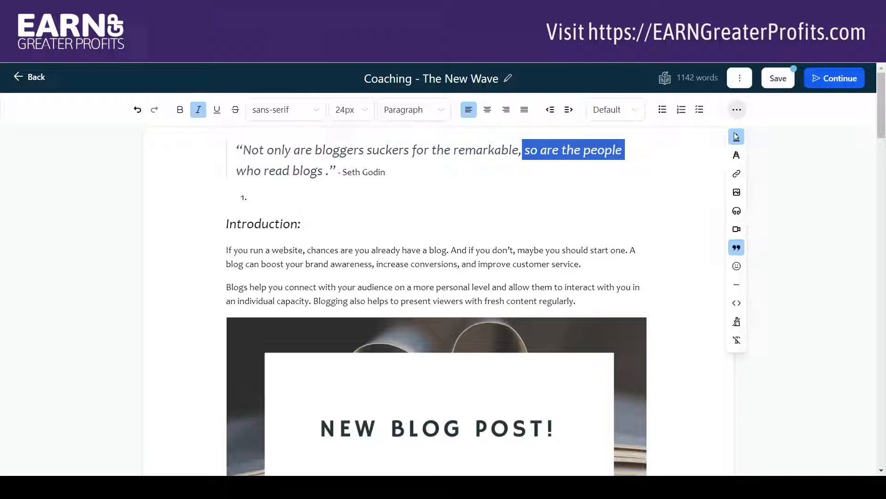
click(736, 155)
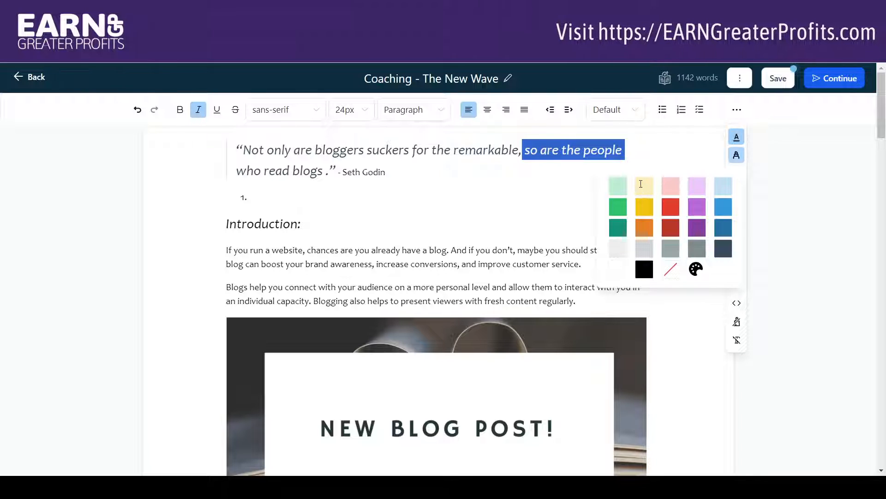
click(642, 184)
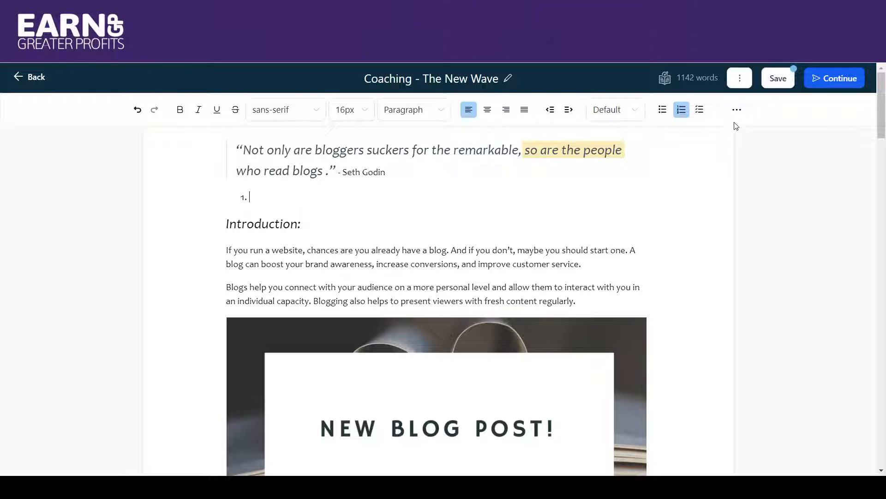
Add blank lines below the Introduction heading and insert a block quote there with the placeholder text "dlkjd lkdj ;kdj d".
click(736, 111)
drag(275, 223, 212, 202)
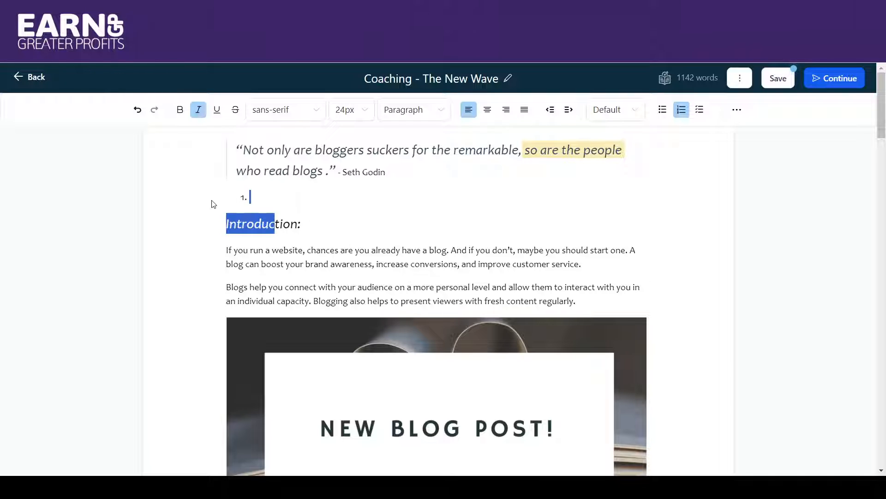
click(315, 231)
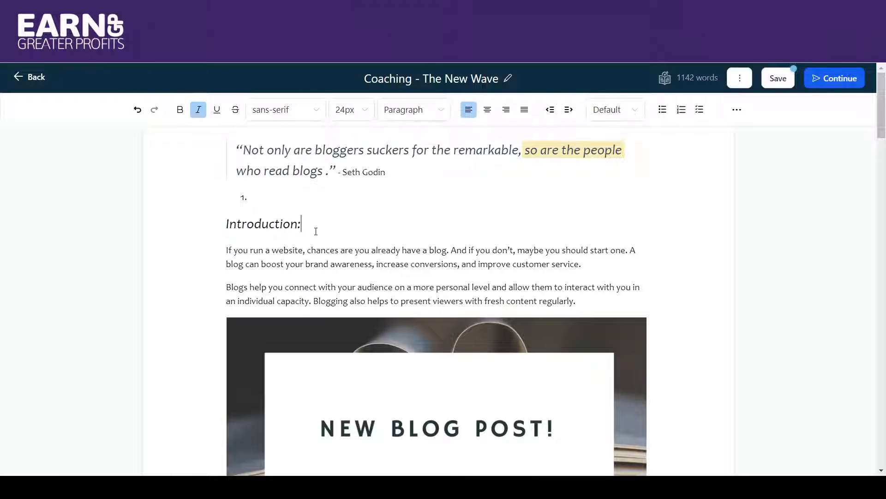
key(Return)
key(Return)
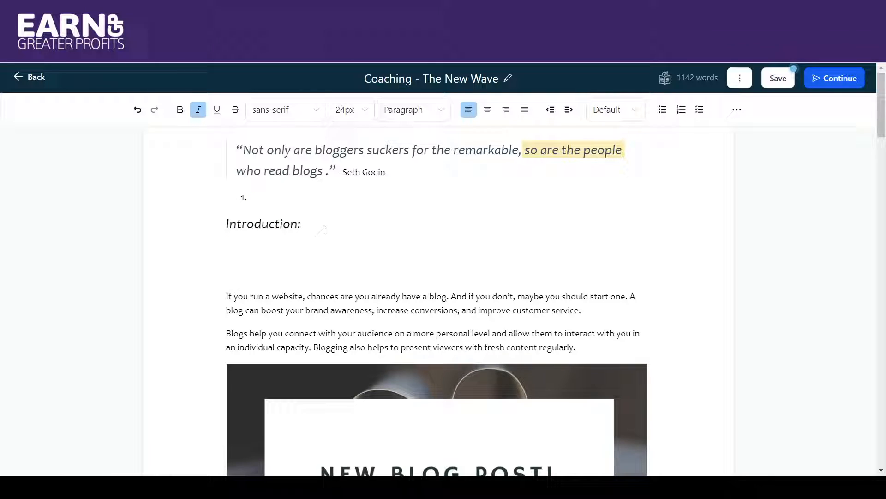
click(736, 111)
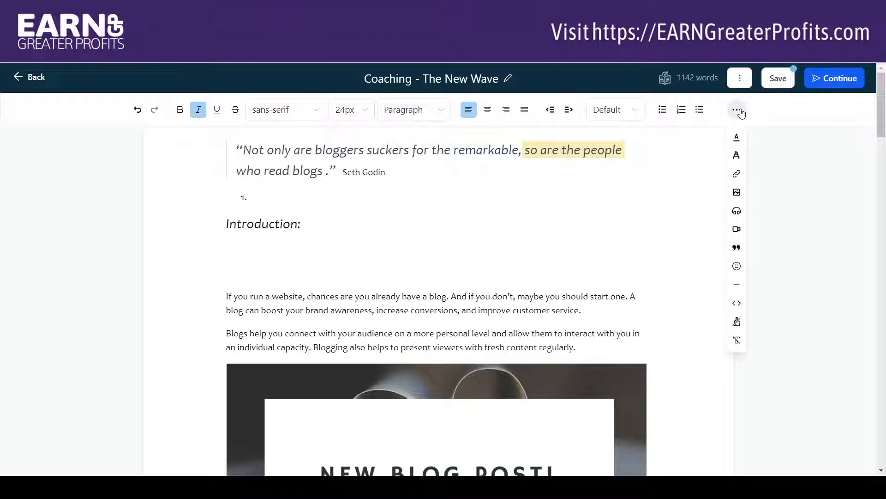
click(736, 248)
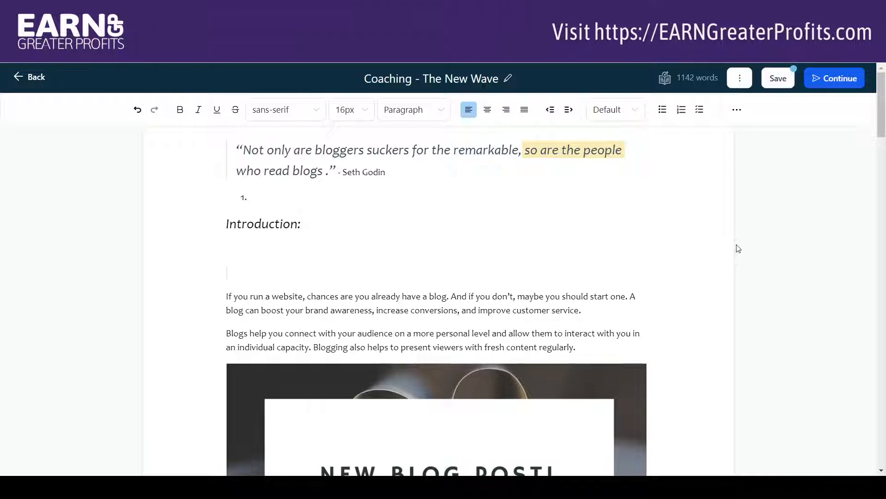
text(dlkjd lkdj ;kdj d)
key(Return)
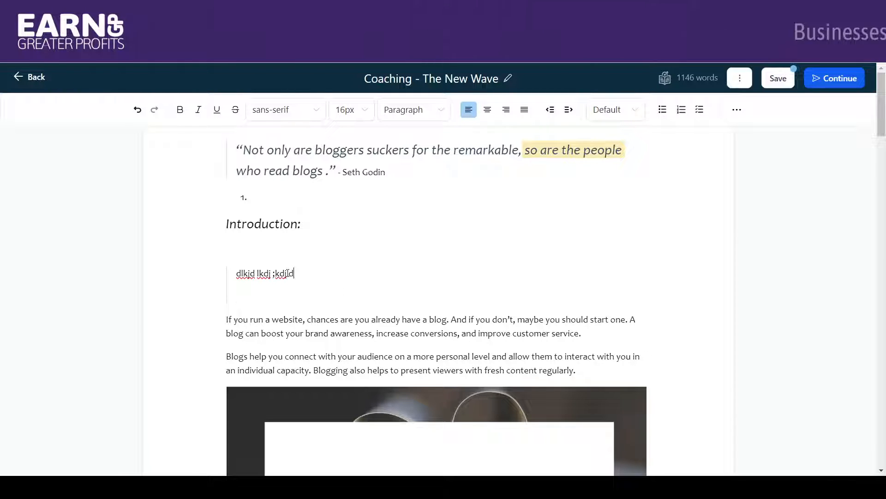
Make the placeholder block quote text italic and set its font size to 24px.
drag(294, 273, 236, 274)
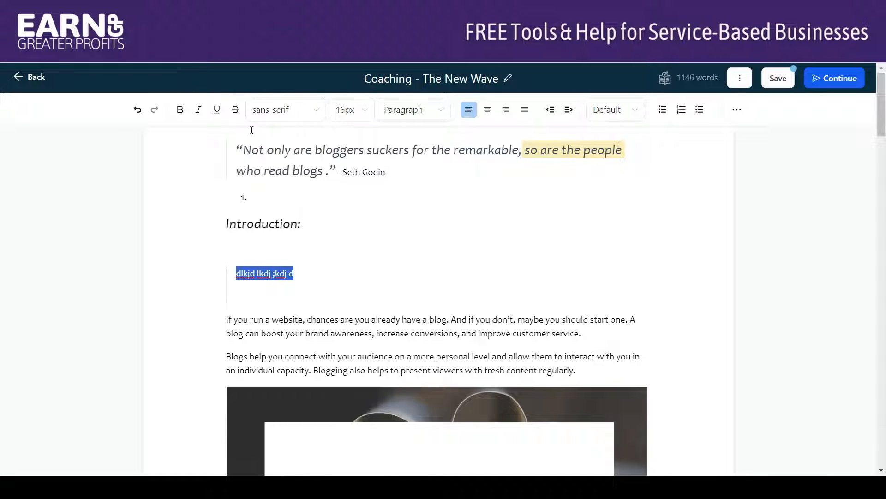
click(198, 110)
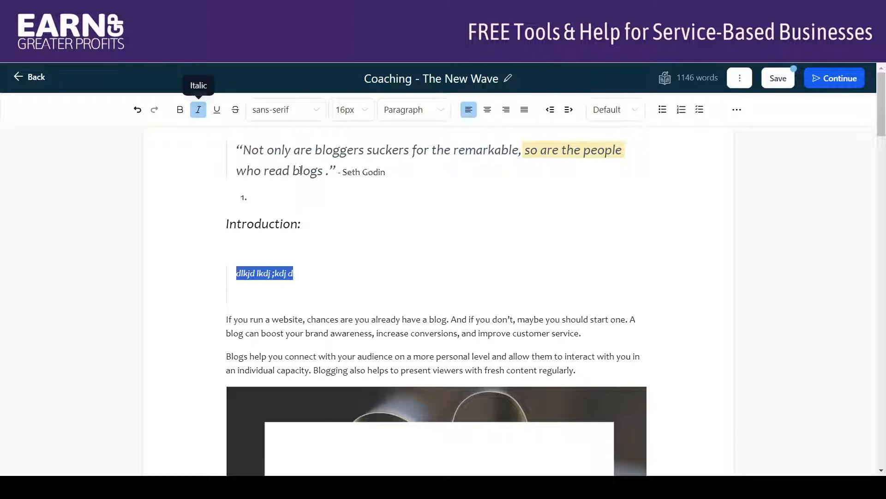
click(366, 109)
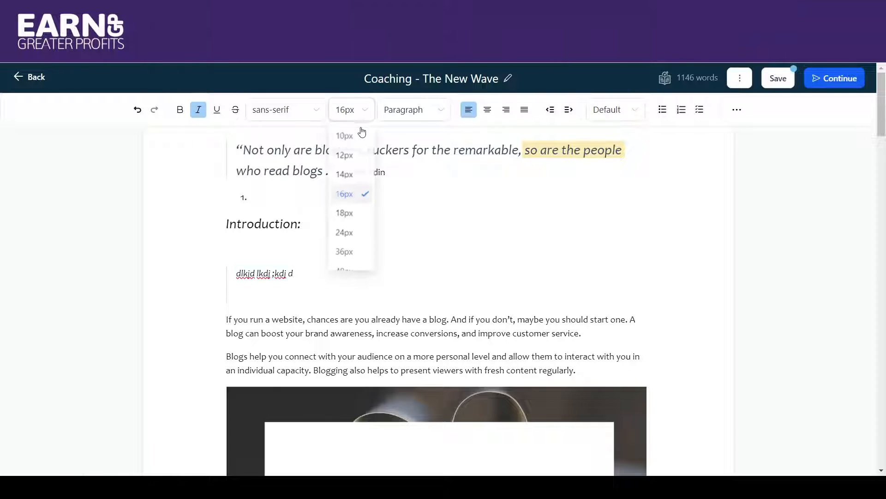
click(345, 234)
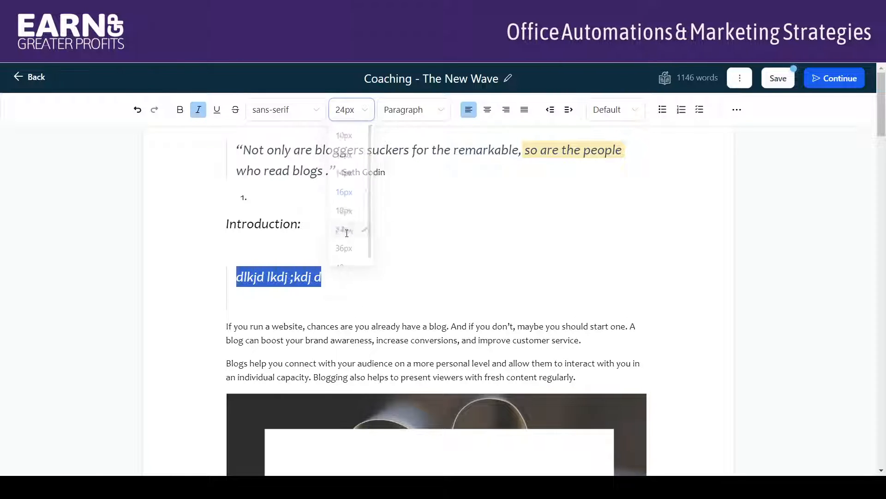
click(345, 298)
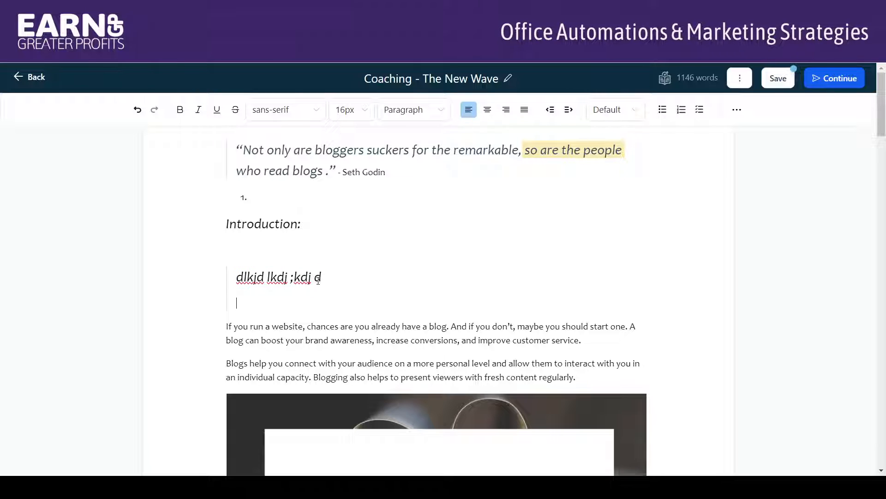
Add a blank line after the paragraph beginning "If you run a website" and insert a divider there.
click(737, 110)
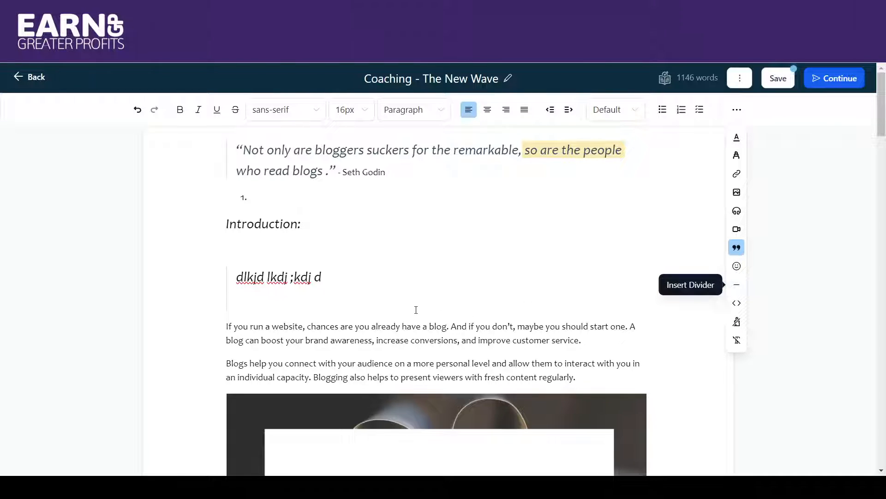
click(619, 341)
key(Return)
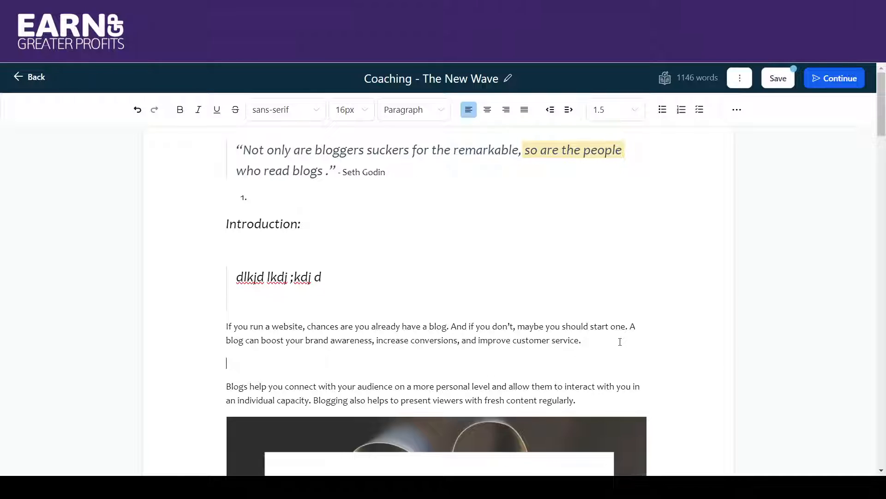
click(737, 110)
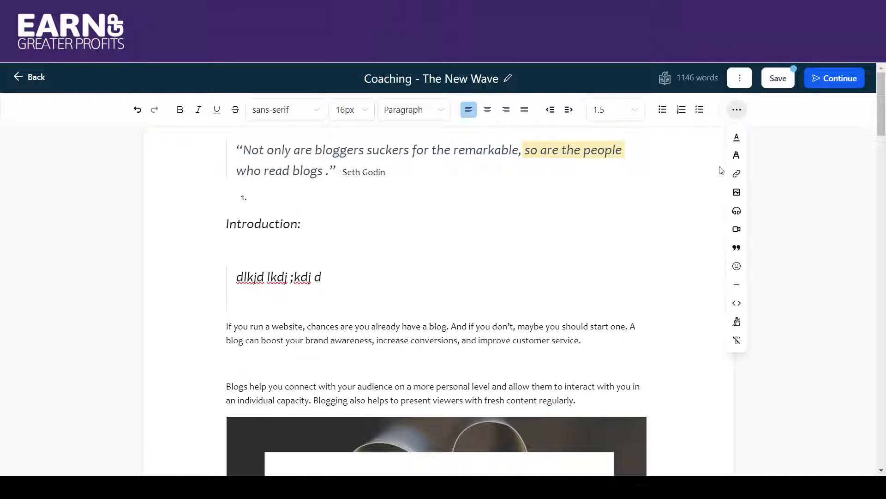
click(737, 287)
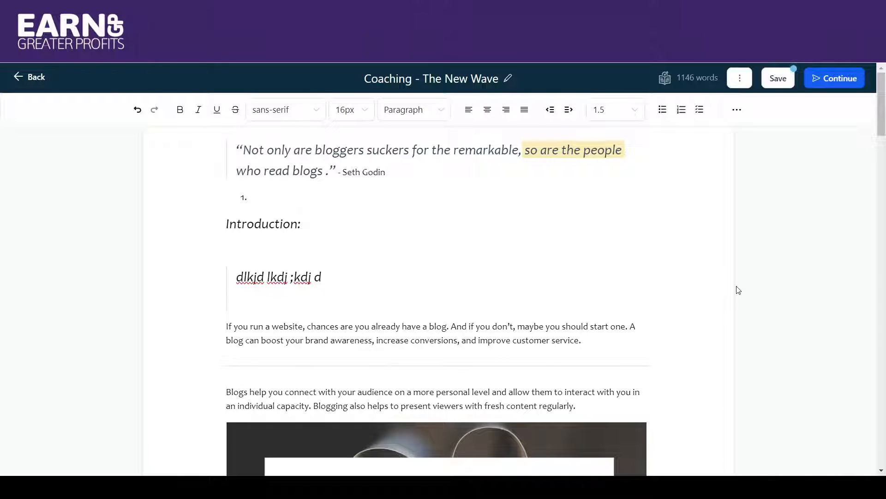
View the custom code insertion dialog and close it without adding any code.
click(737, 112)
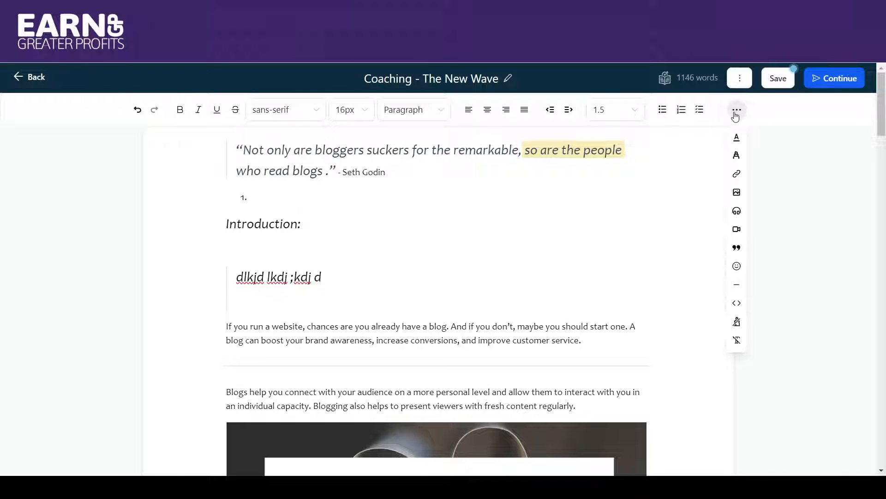
click(735, 306)
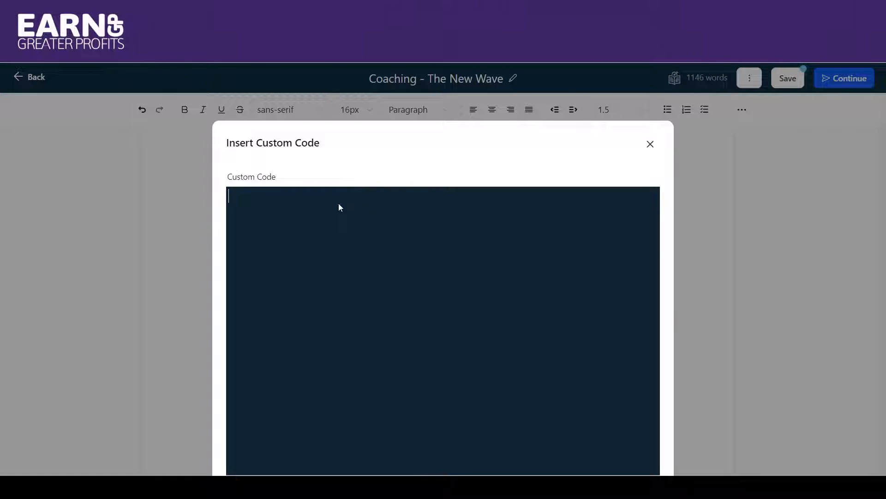
click(650, 145)
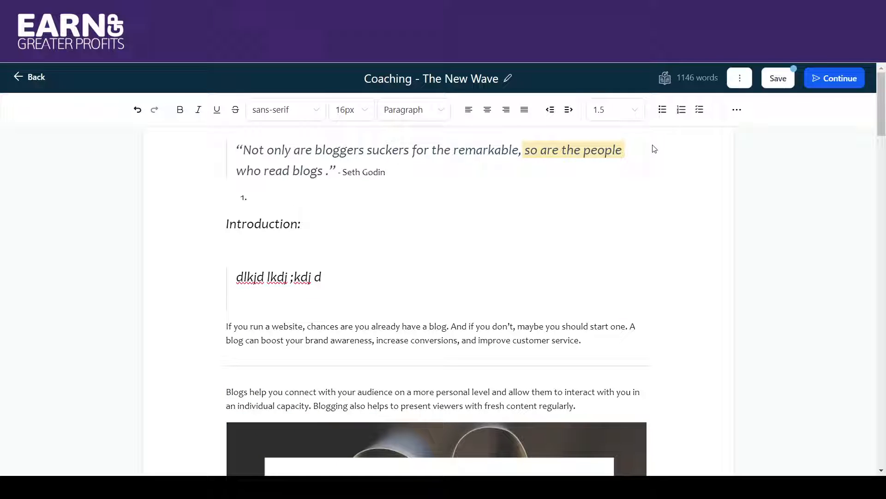
Select the whole paragraph beginning "If you run a website" and apply Format Selected to it.
click(737, 110)
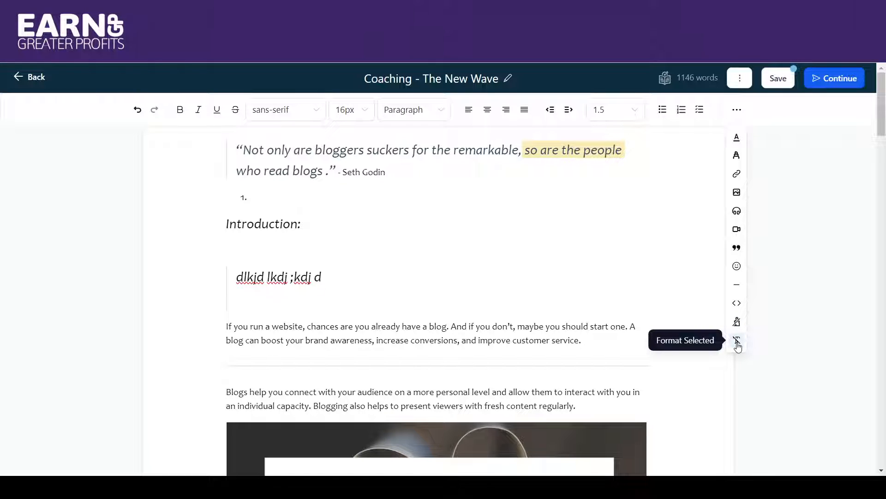
drag(581, 340, 227, 326)
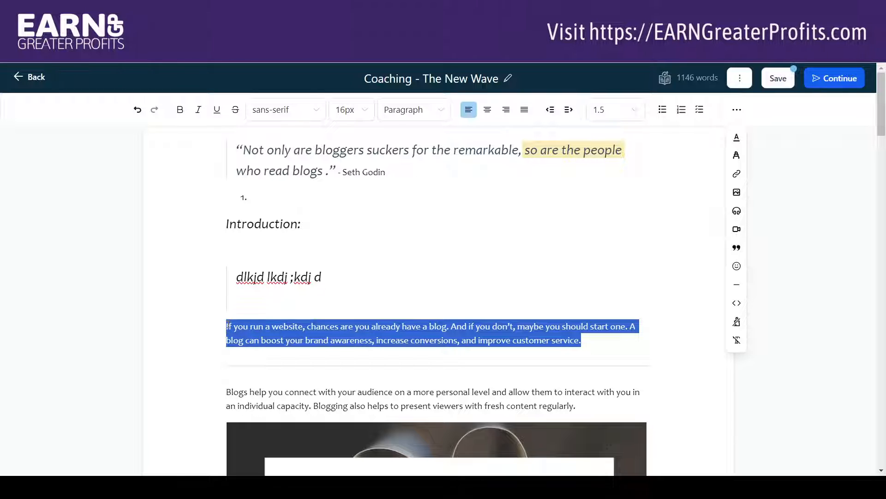
click(736, 109)
click(737, 341)
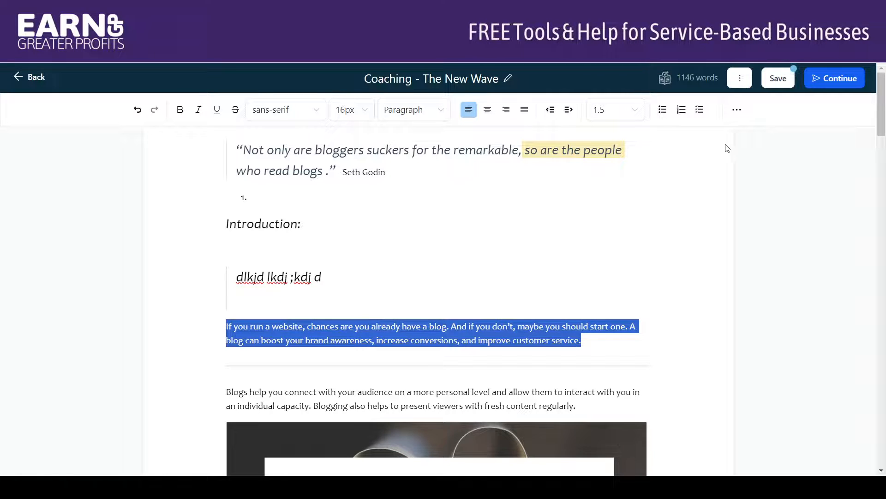
click(738, 110)
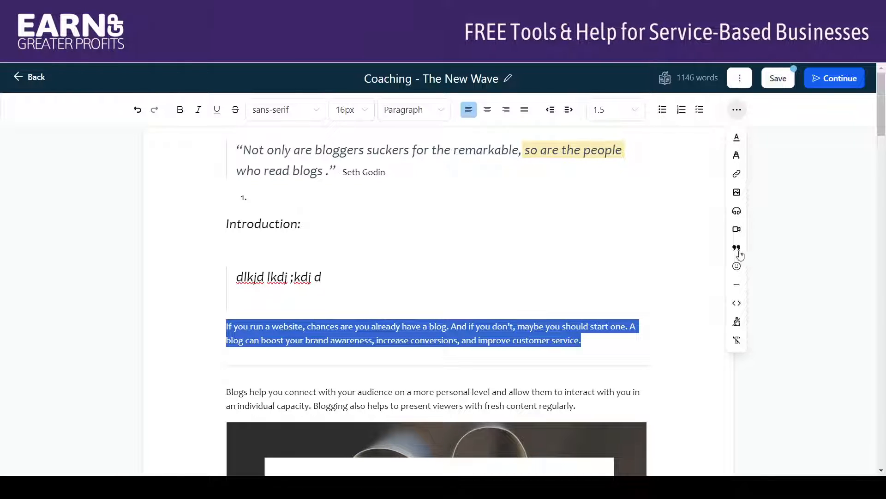
click(738, 342)
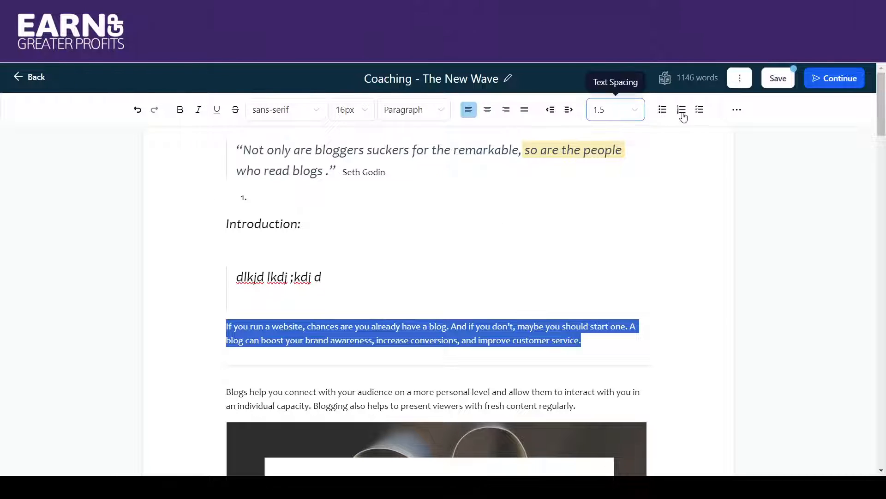
Add a blank line after the paragraph beginning "With that said, here are 8 reasons".
click(736, 111)
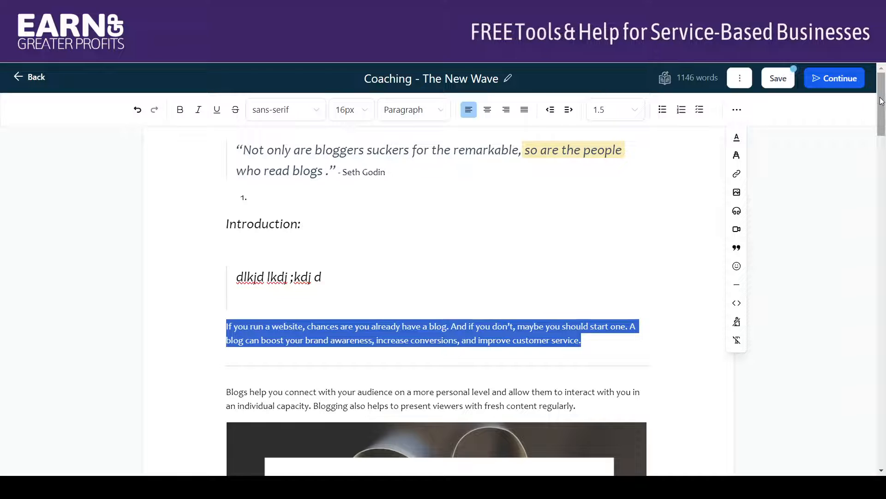
drag(882, 101, 884, 157)
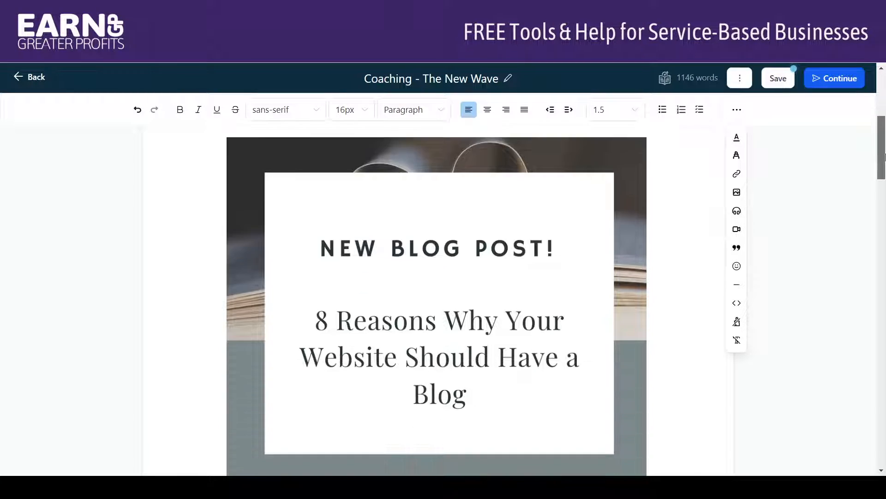
scroll(630, 184, down, 6)
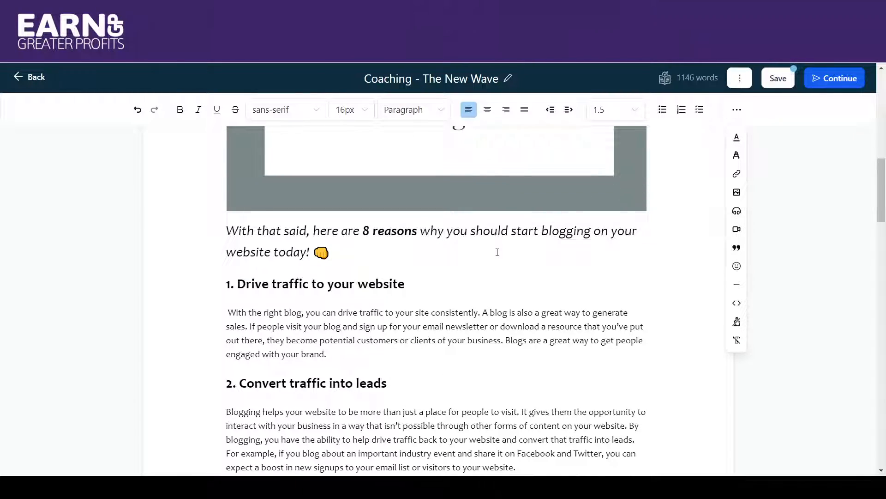
click(406, 284)
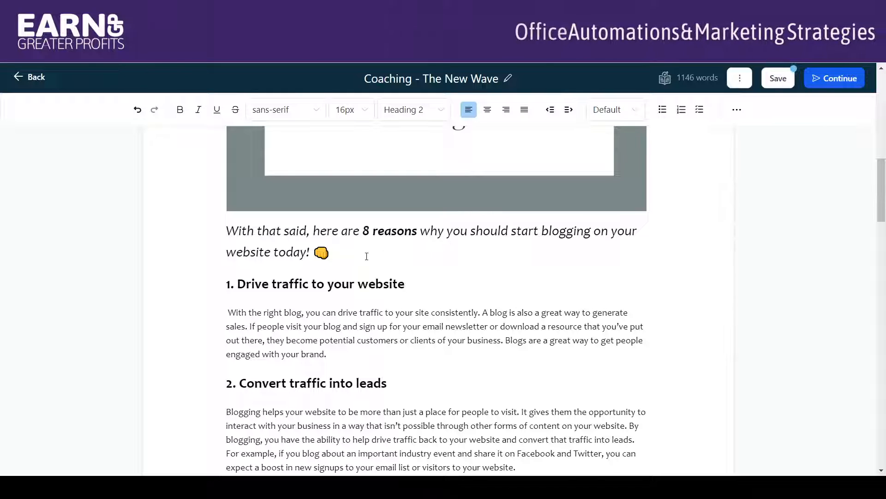
click(333, 251)
key(Return)
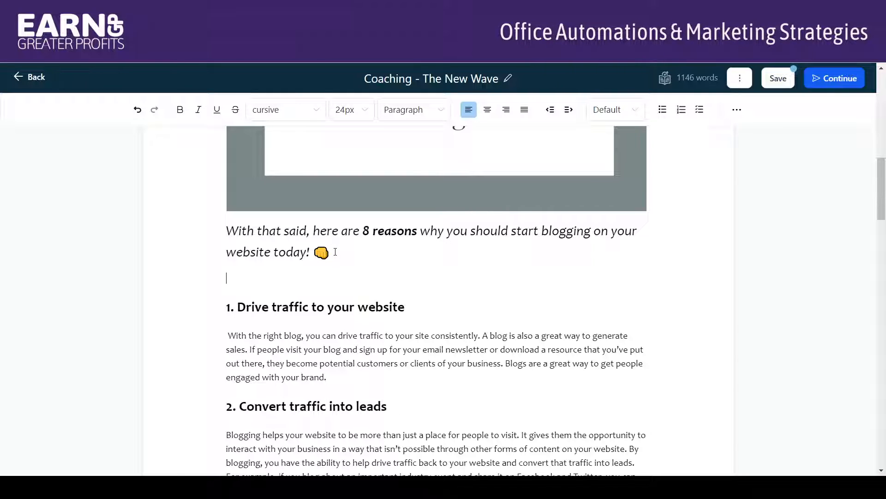
Examine the image insertion options, including the media library, size and alt text fields, and cancel without inserting an image.
click(736, 110)
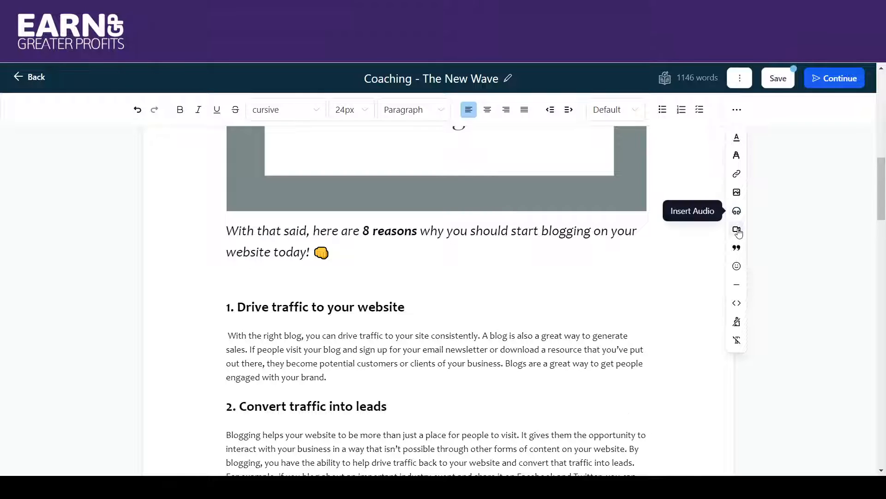
click(736, 193)
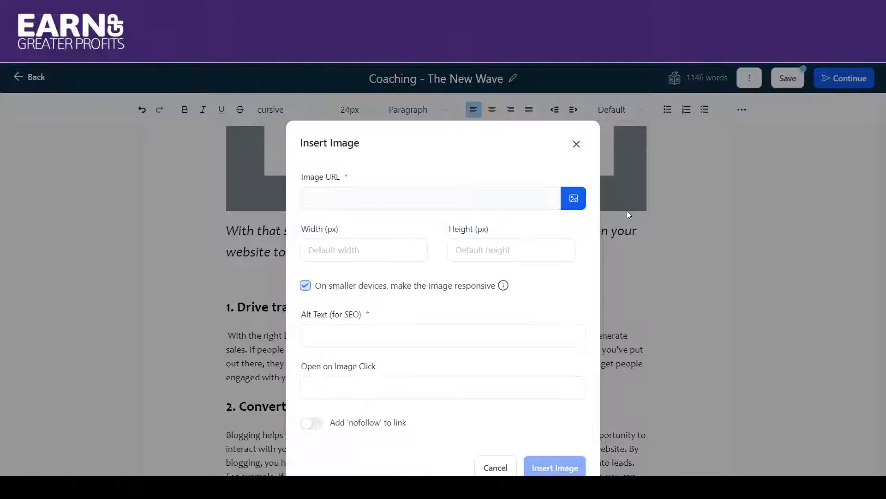
click(493, 230)
click(575, 203)
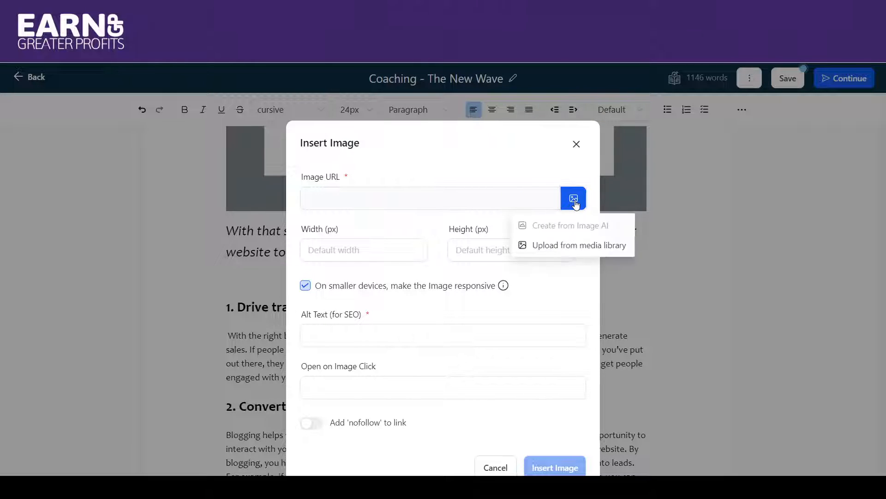
click(556, 247)
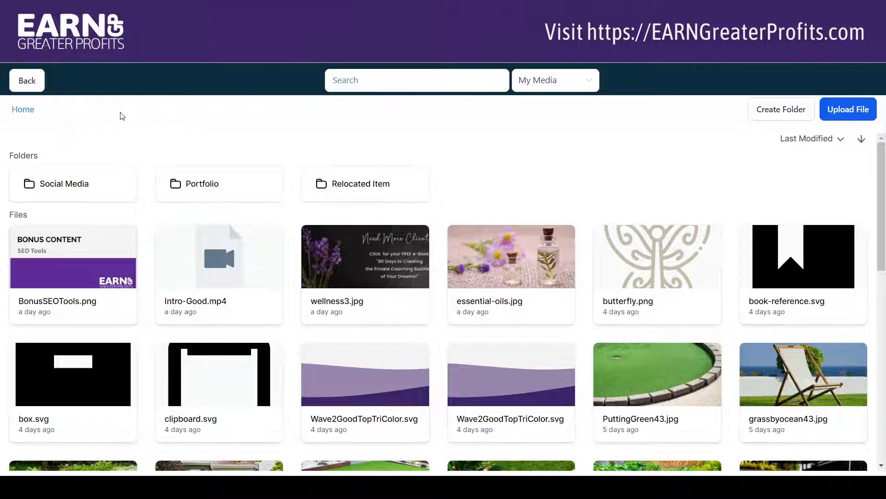
click(27, 82)
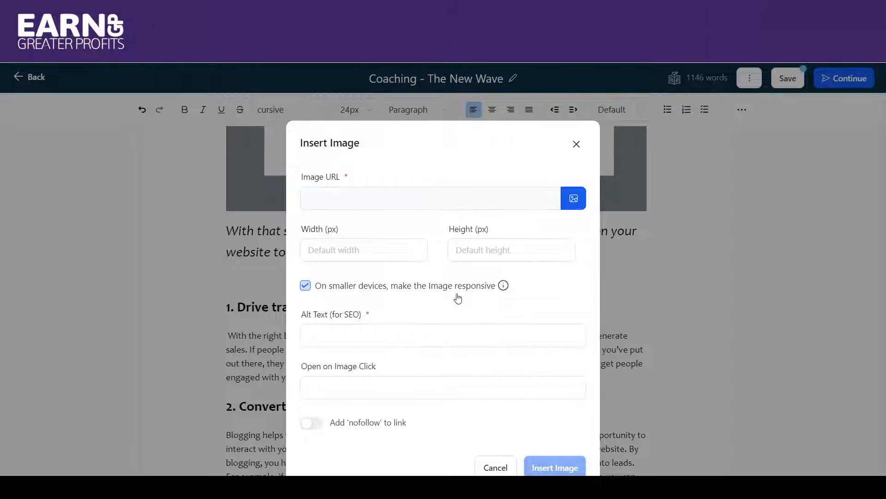
click(333, 249)
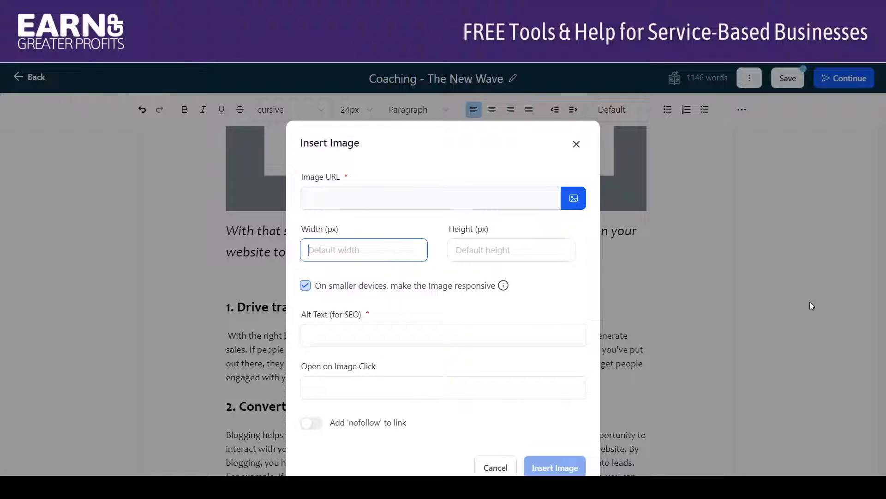
click(365, 333)
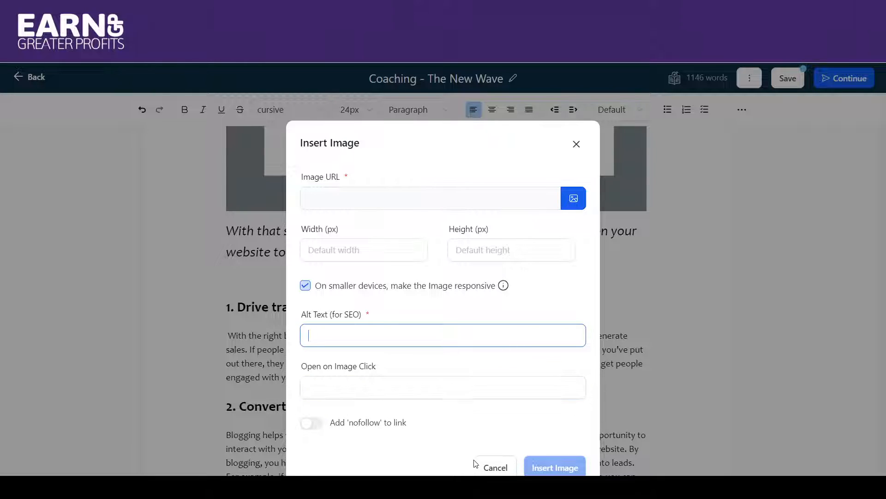
click(481, 442)
click(490, 462)
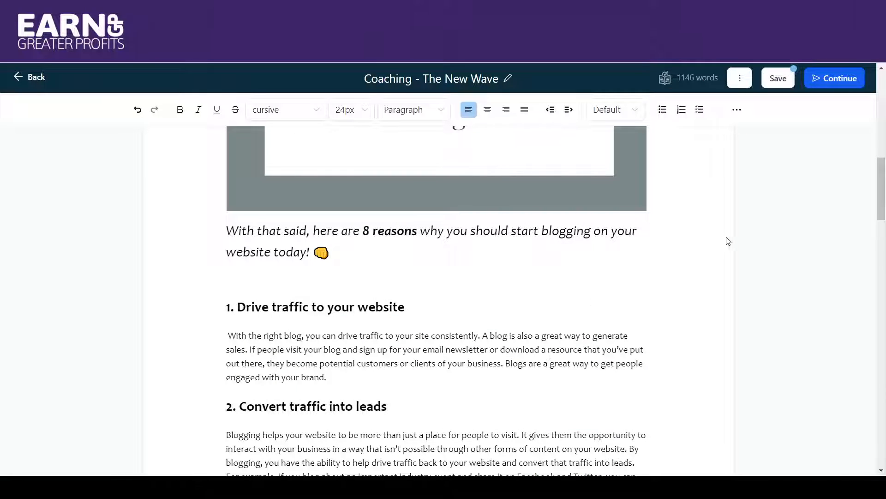
Examine the audio insertion options and the media library for clips, and cancel without inserting audio.
click(735, 114)
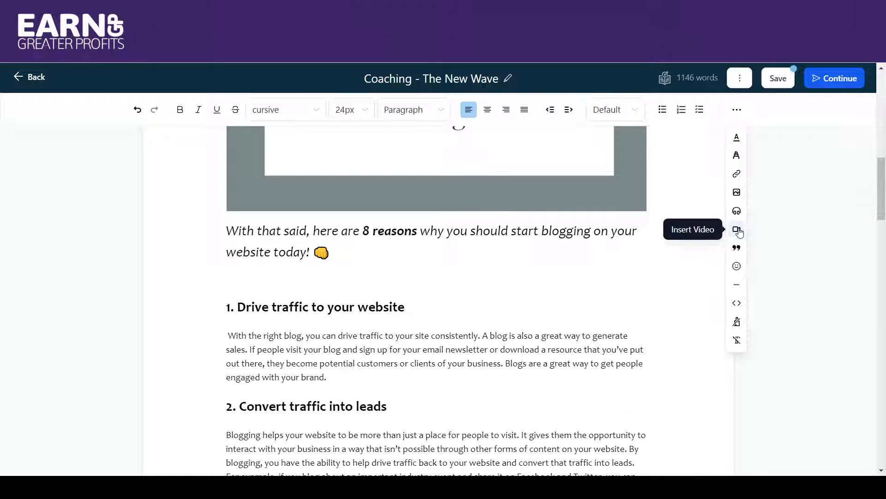
click(737, 211)
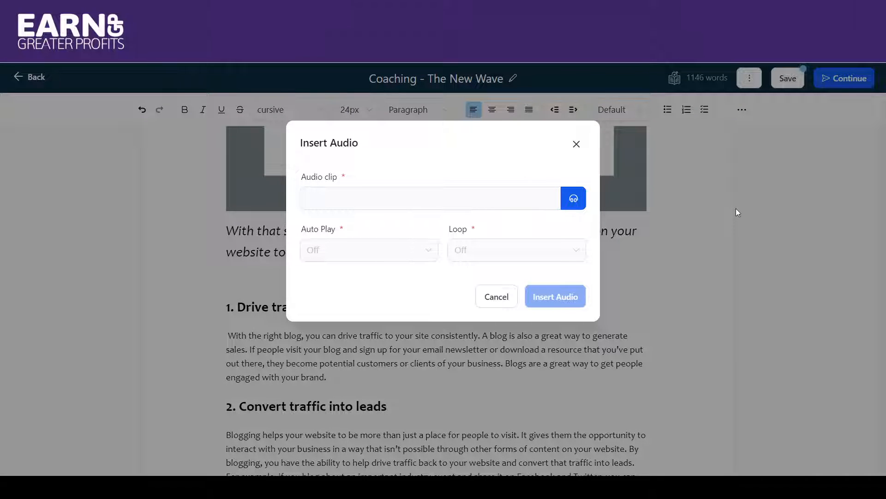
click(573, 199)
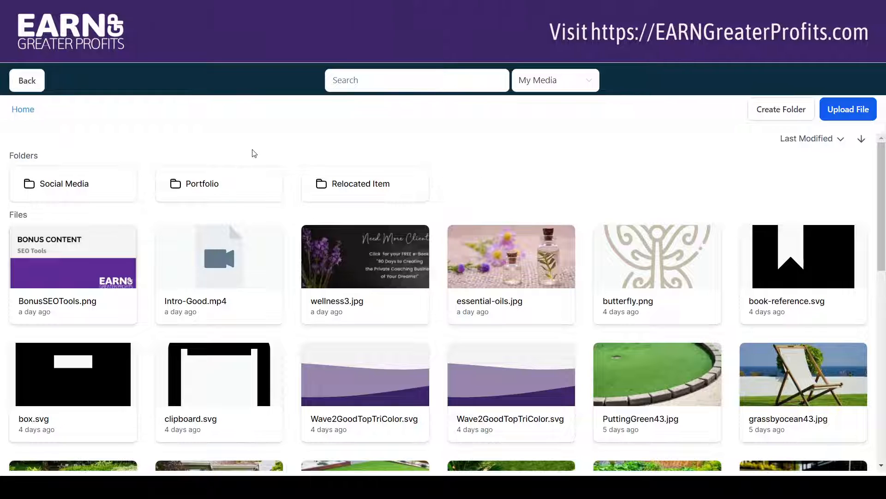
click(25, 87)
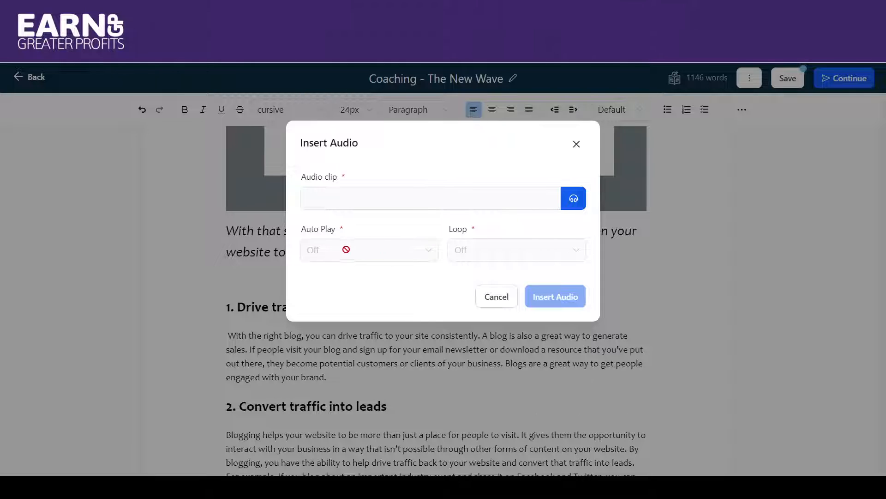
click(498, 296)
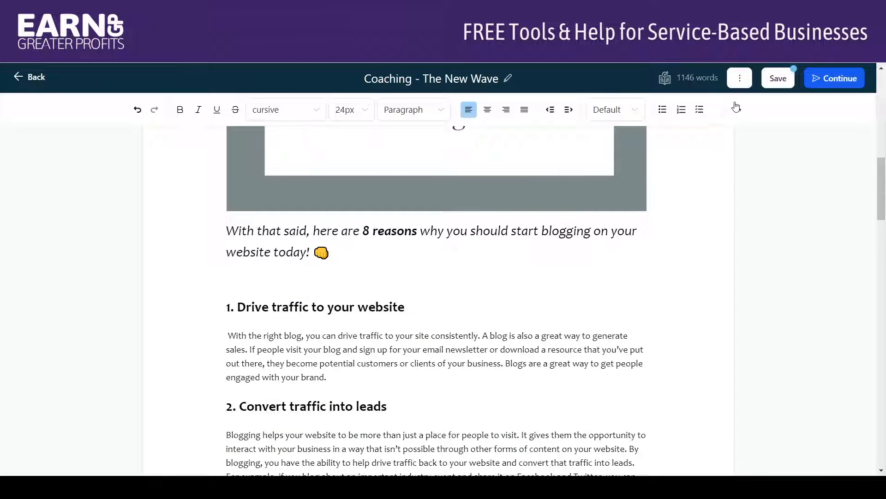
Open the video insertion options for the blank line above the "Drive traffic to your website" heading.
click(736, 108)
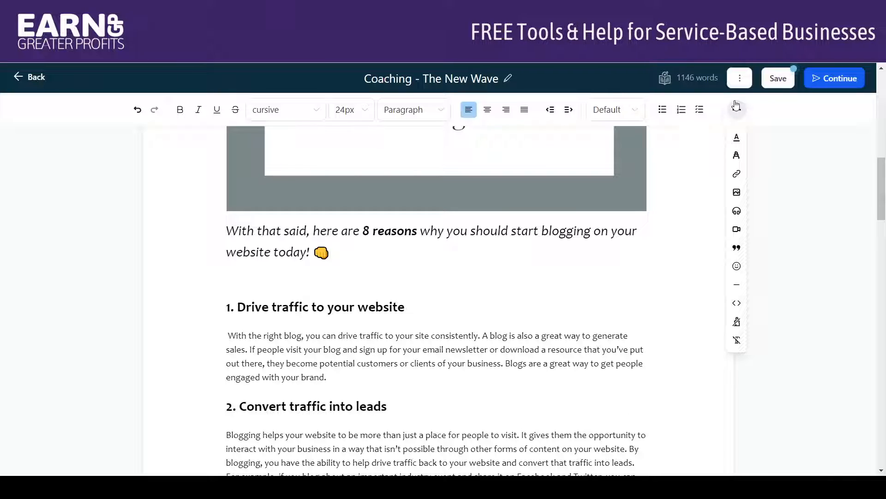
click(737, 230)
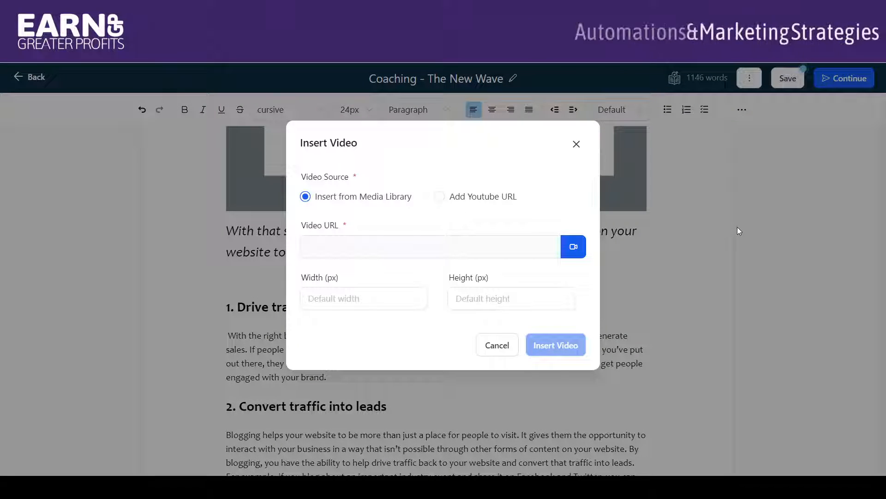
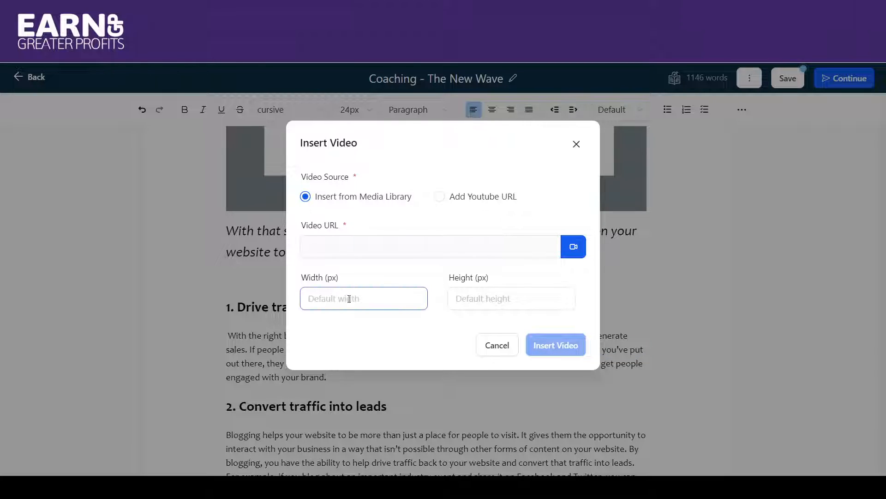
Examine the video width and height fields, and cancel without inserting a video.
click(506, 298)
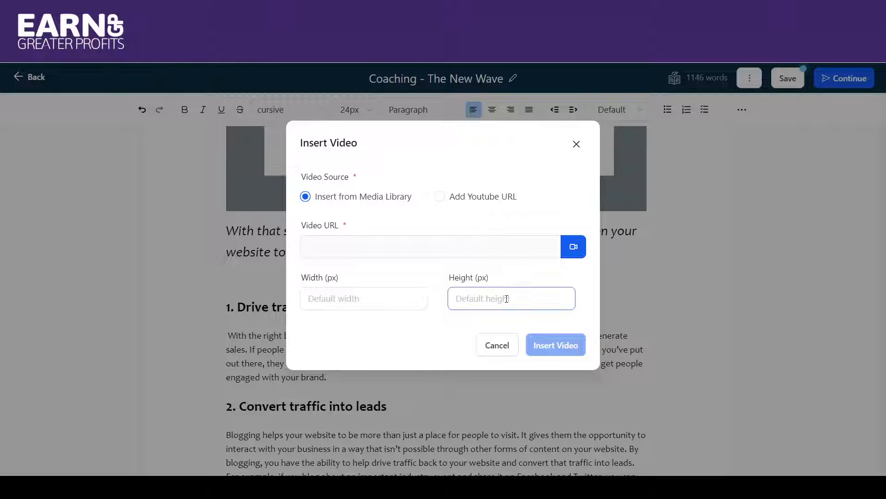
click(496, 345)
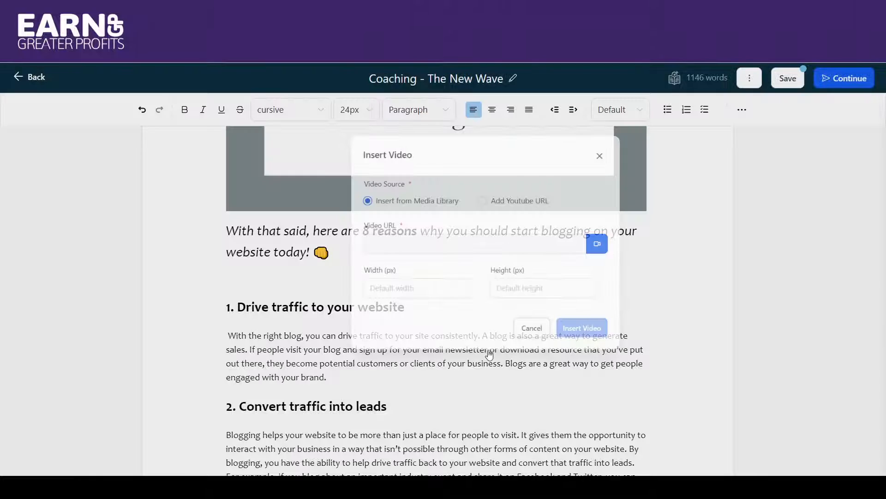
Review the post's additional actions, save the blog post, and continue to its publishing settings.
drag(883, 199, 817, 85)
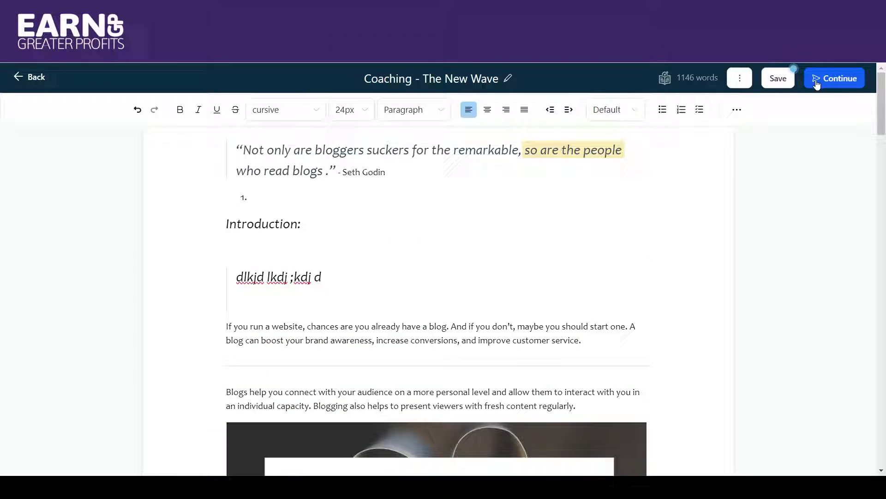
click(740, 80)
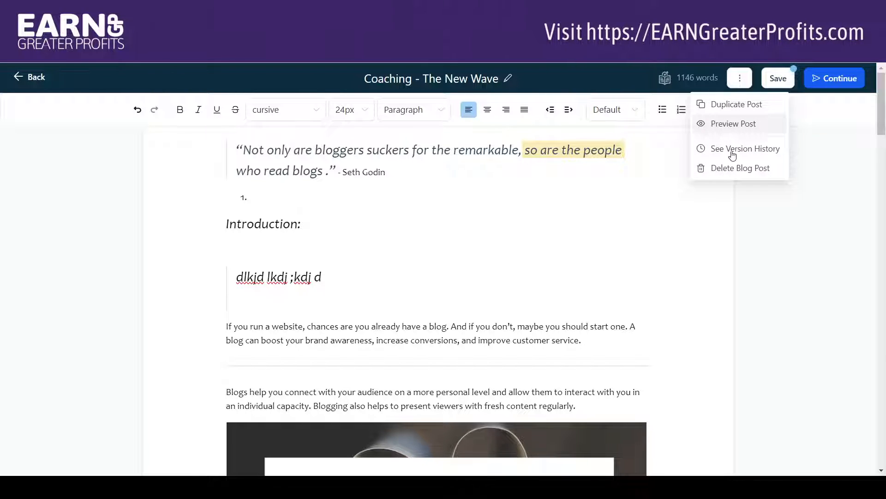
click(777, 76)
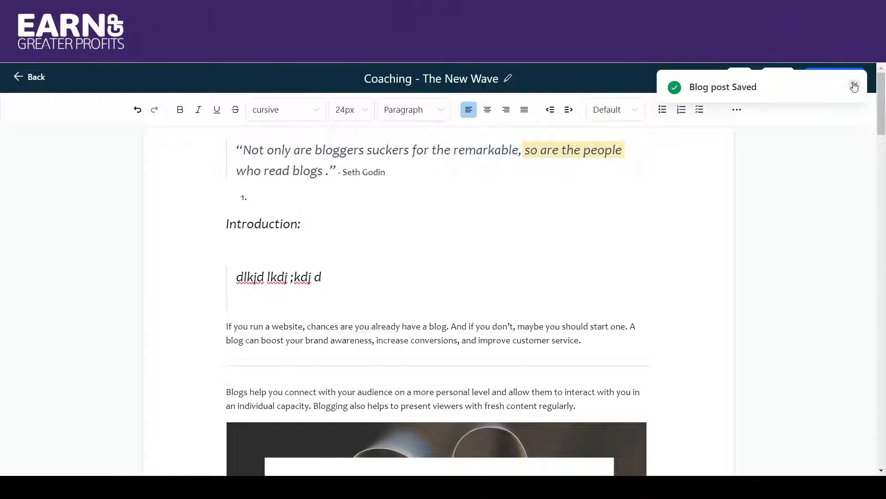
click(855, 87)
click(845, 79)
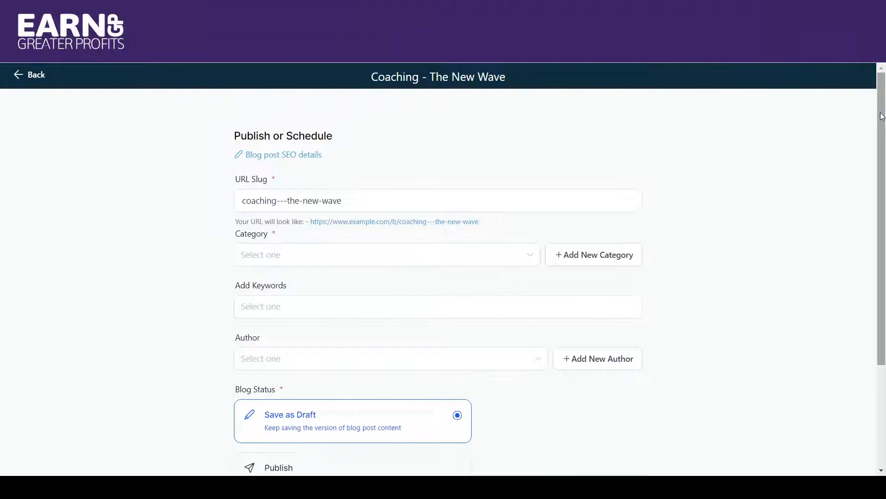
Examine the post's SEO details, including title, alt text, cover image and description, and cancel without updating them.
mouse_move(882, 118)
mouse_down()
mouse_move(884, 205)
mouse_move(874, 108)
mouse_up()
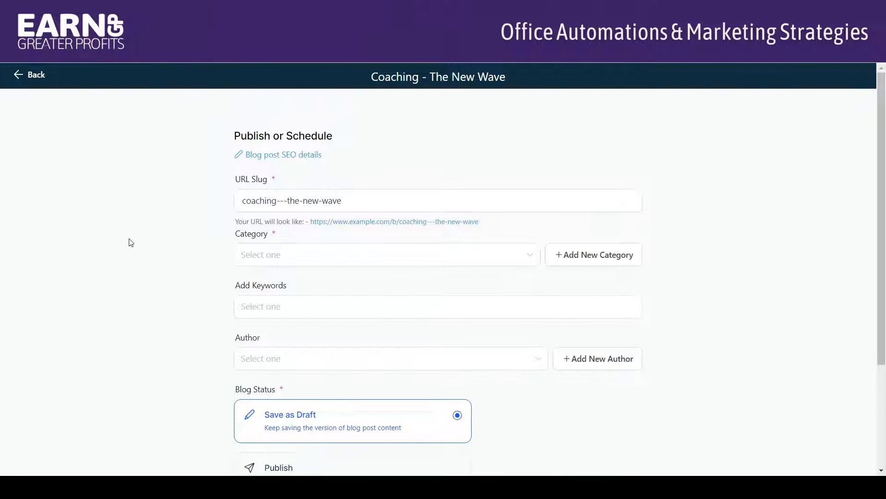
click(257, 157)
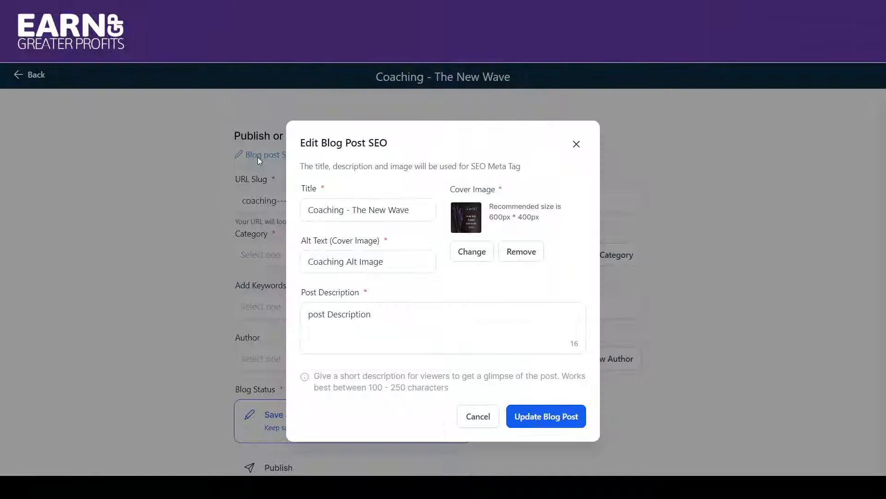
click(340, 323)
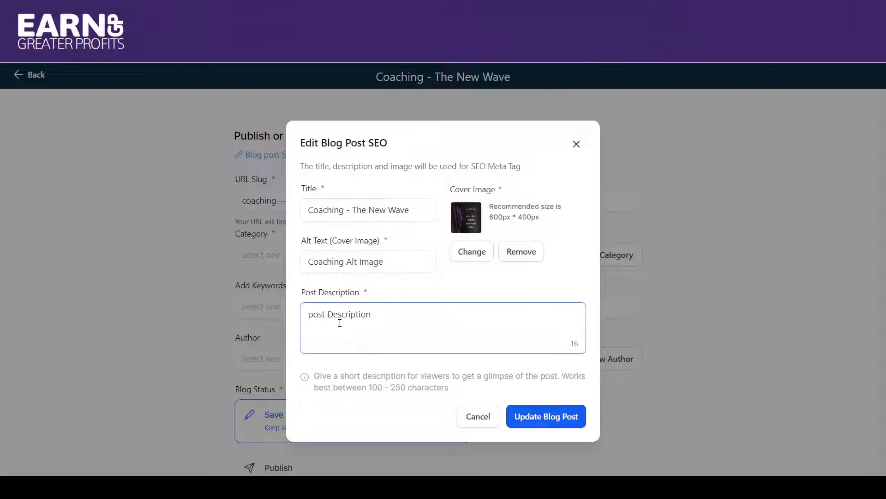
click(429, 420)
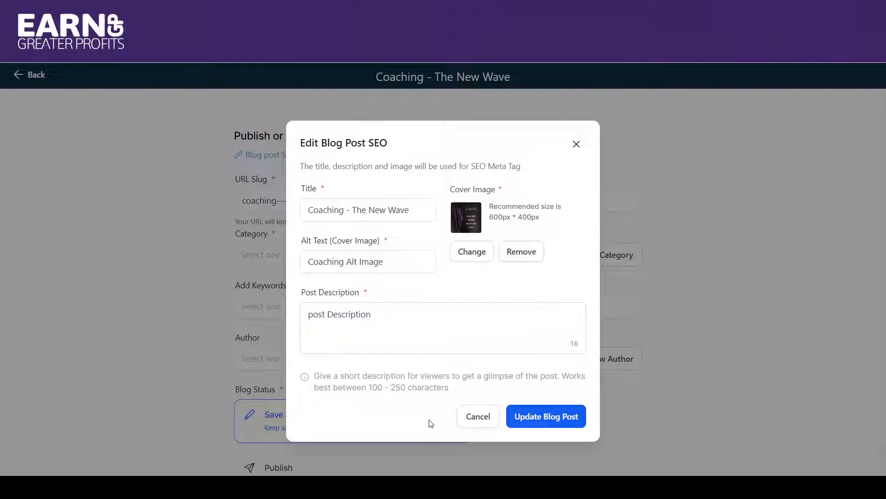
click(490, 421)
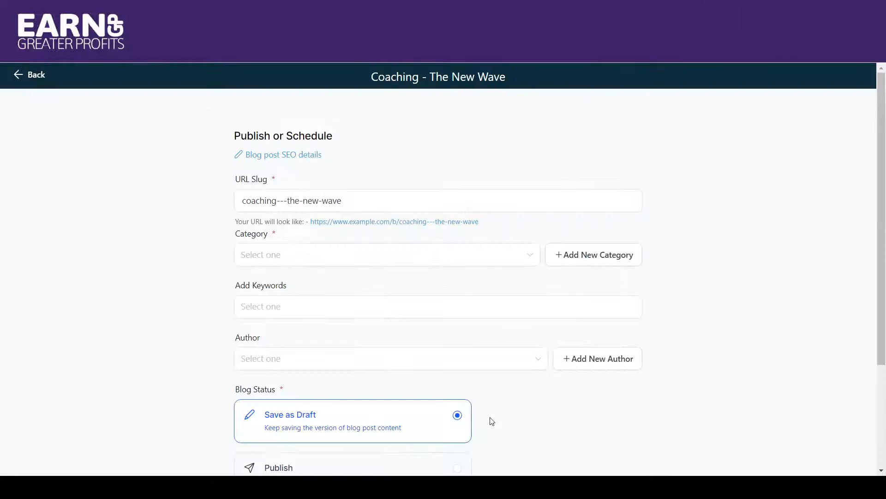
Check the post's URL slug and assign the post to the Coaching category.
click(240, 209)
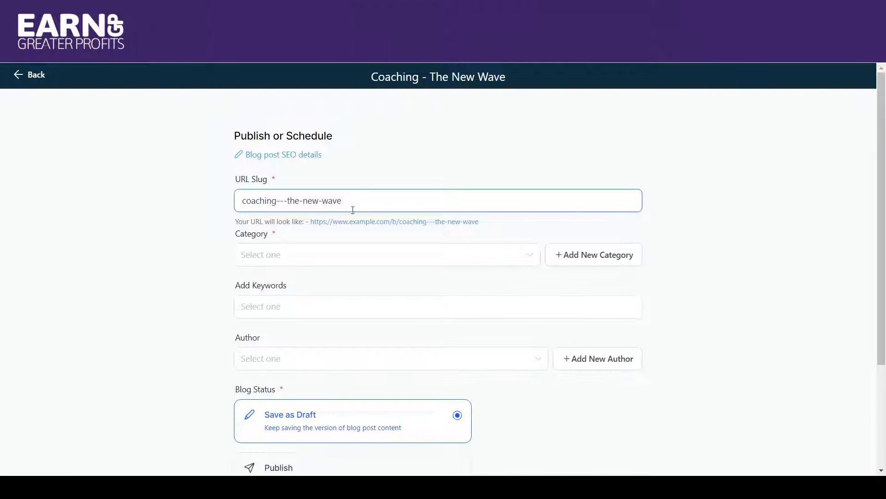
click(255, 241)
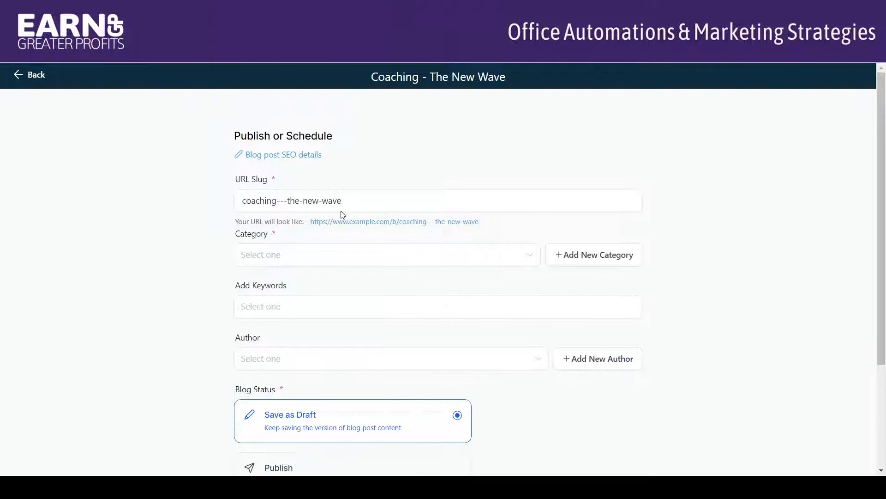
click(293, 200)
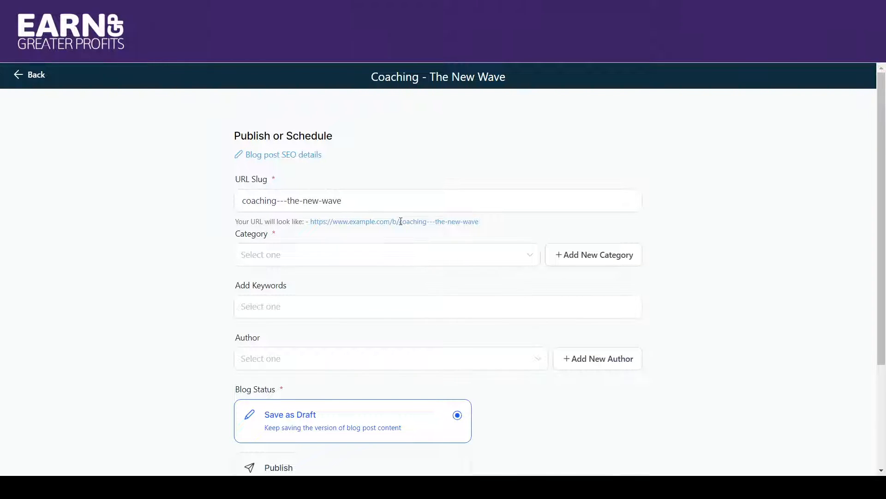
click(366, 254)
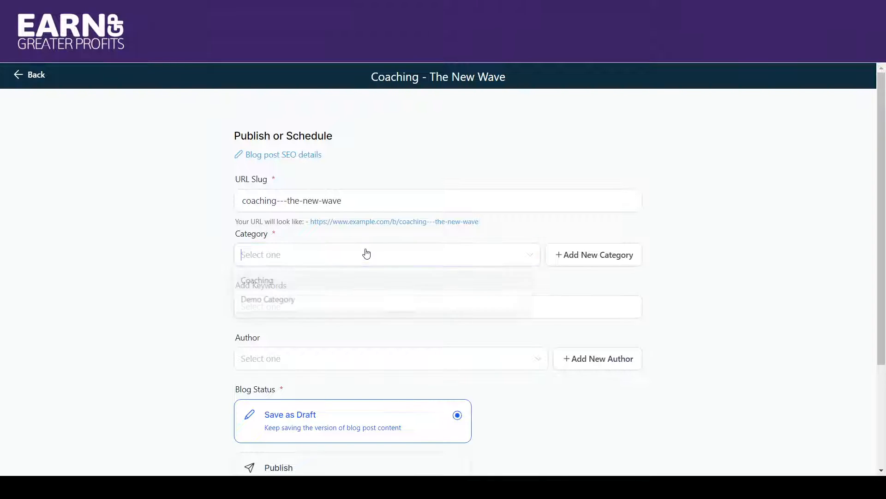
click(273, 283)
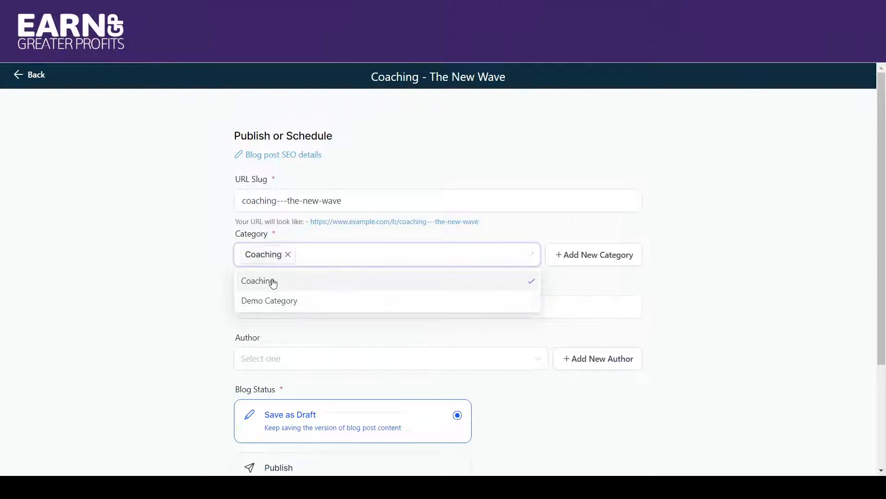
click(618, 283)
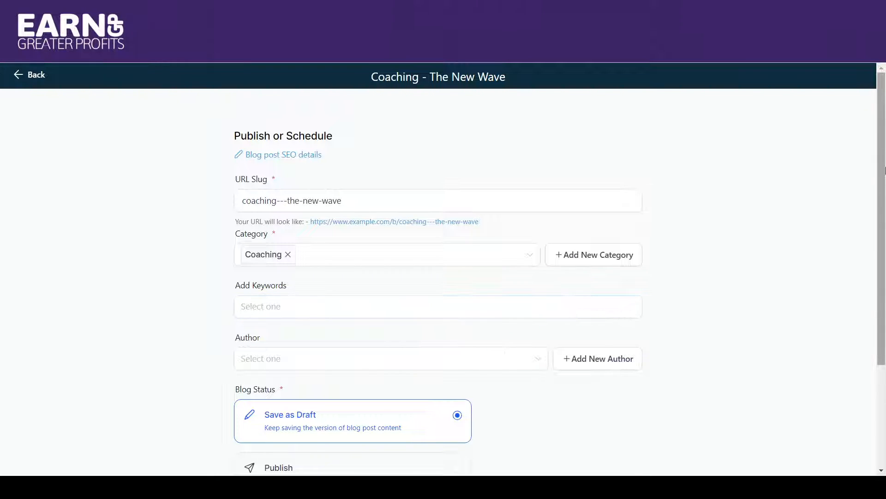
Set the post's author to Demo Author.
scroll(882, 171, down, 1)
scroll(882, 171, down, 3)
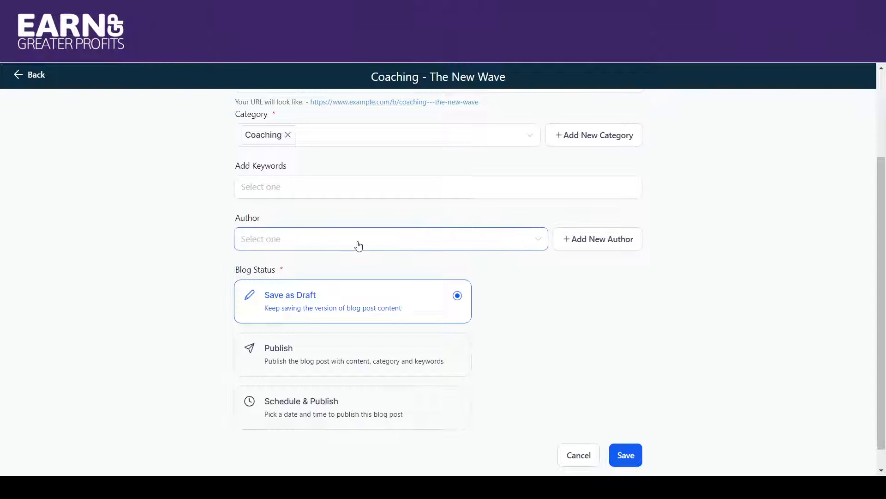
click(268, 250)
click(273, 268)
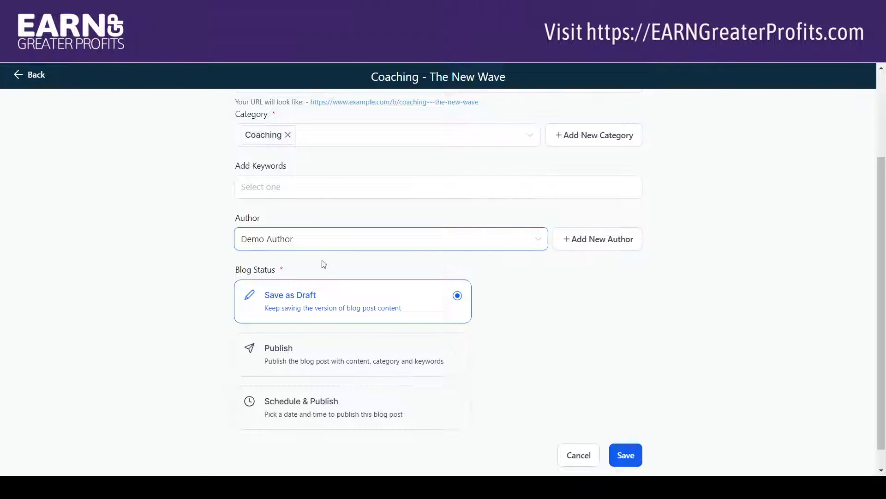
Set the blog status to Publish with a published date of 2023-10-31.
scroll(532, 305, down, 1)
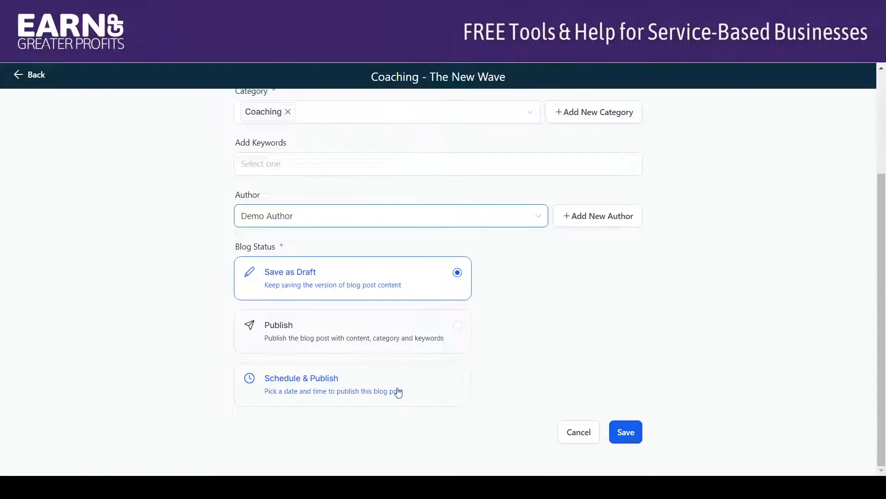
click(457, 326)
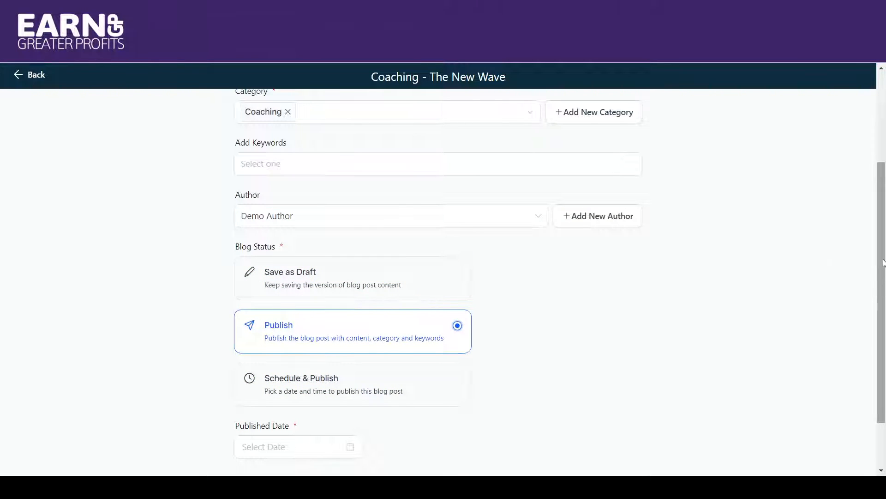
drag(880, 275, 885, 333)
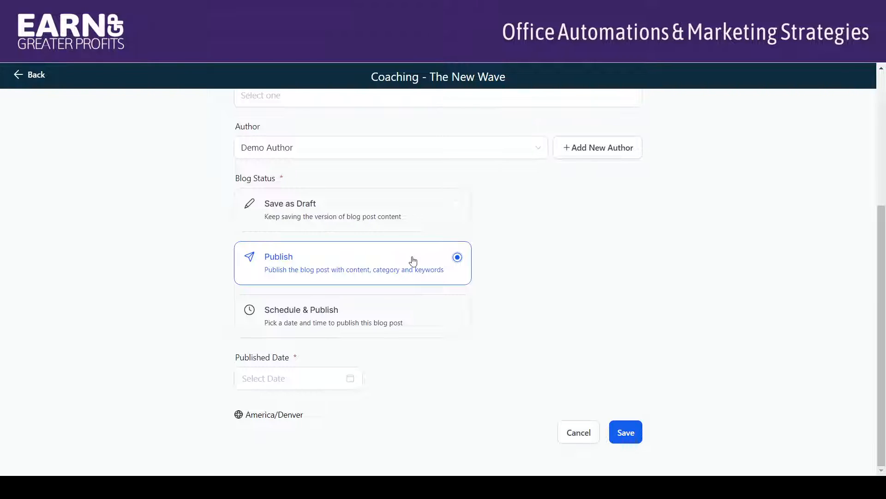
click(351, 379)
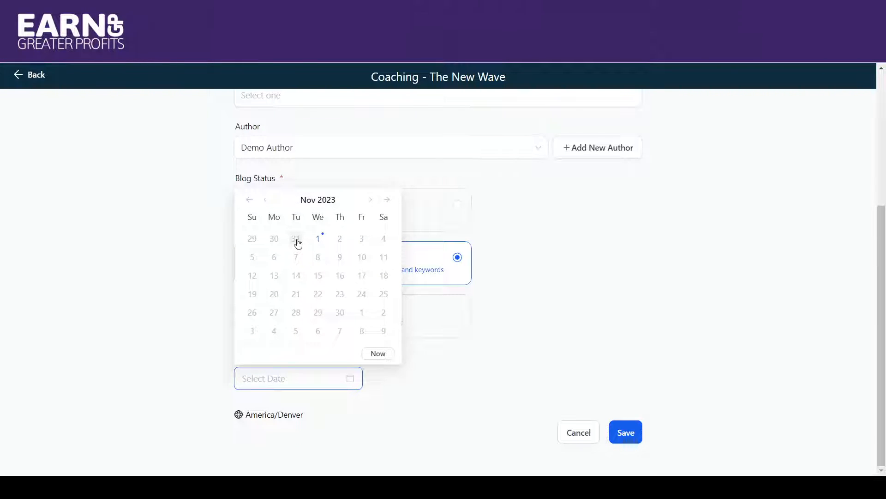
click(297, 239)
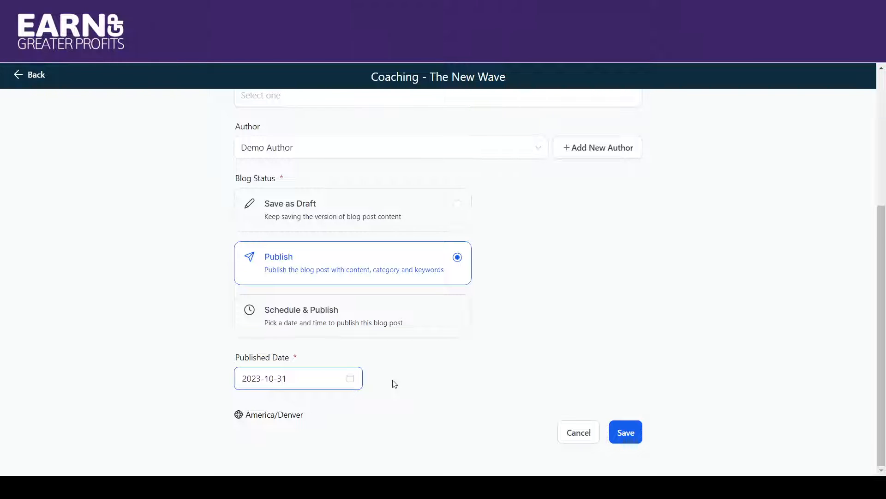
Examine the date and time options of Schedule & Publish, clear them, and return the blog status to Publish.
click(458, 310)
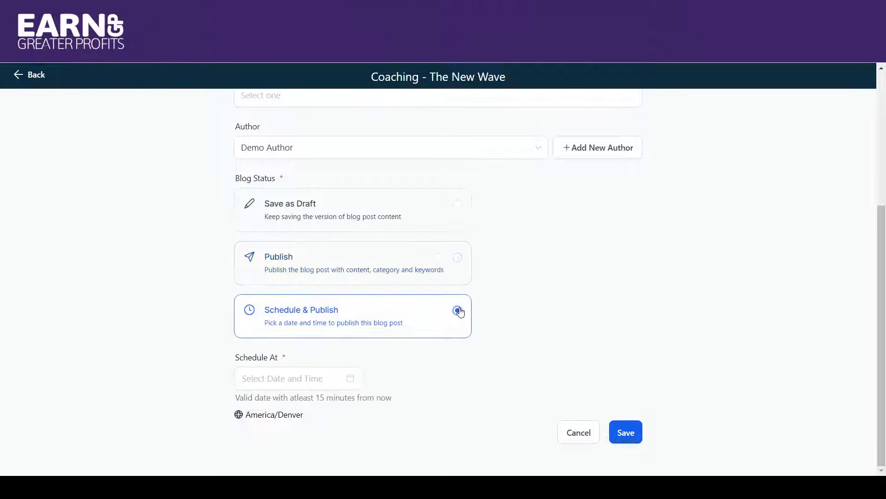
click(337, 381)
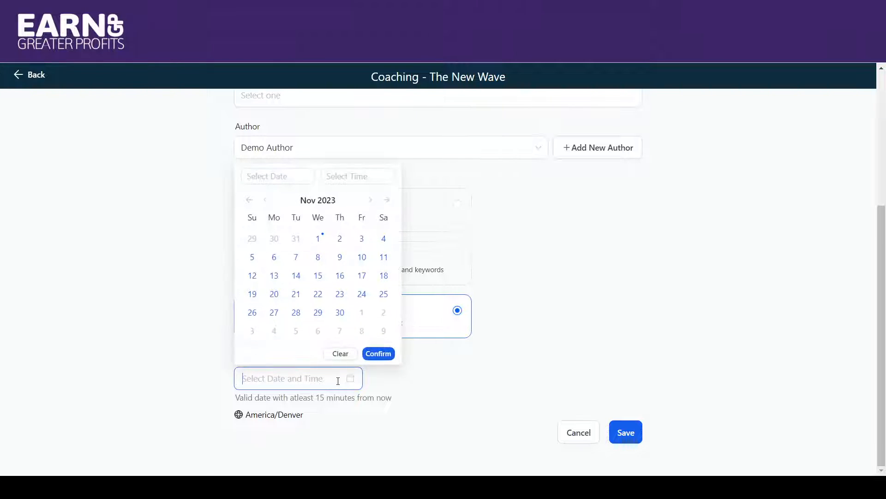
click(342, 356)
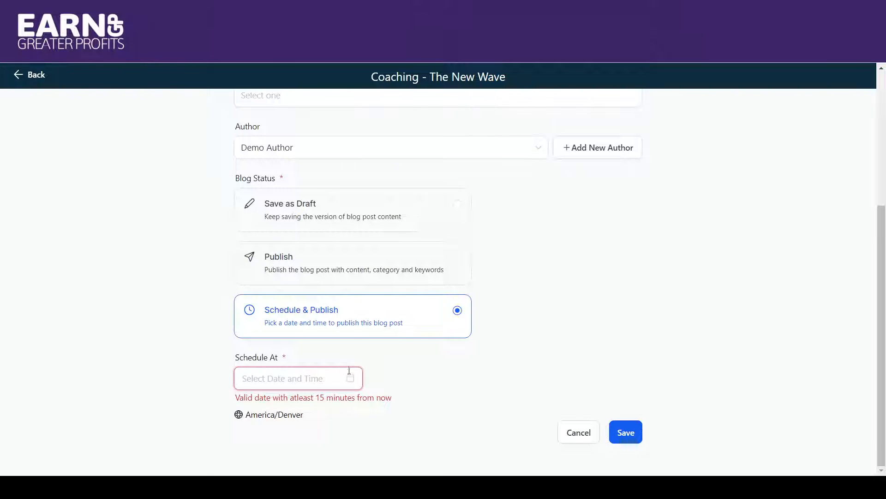
click(345, 265)
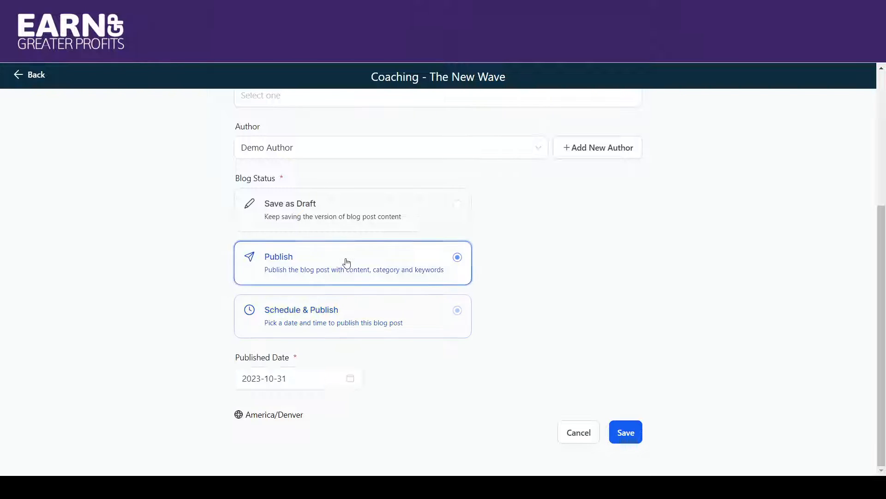
Reselect 2023-10-31 as the published date and save the settings to publish the blog post.
click(296, 378)
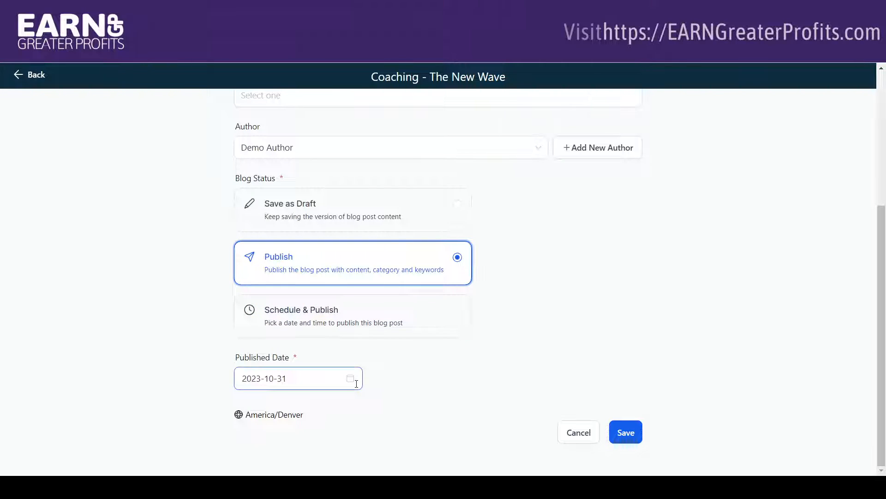
click(297, 332)
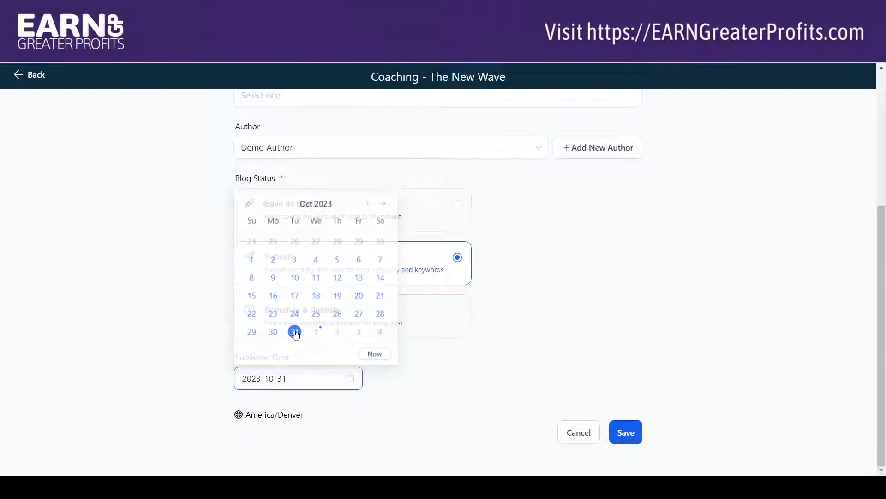
click(622, 432)
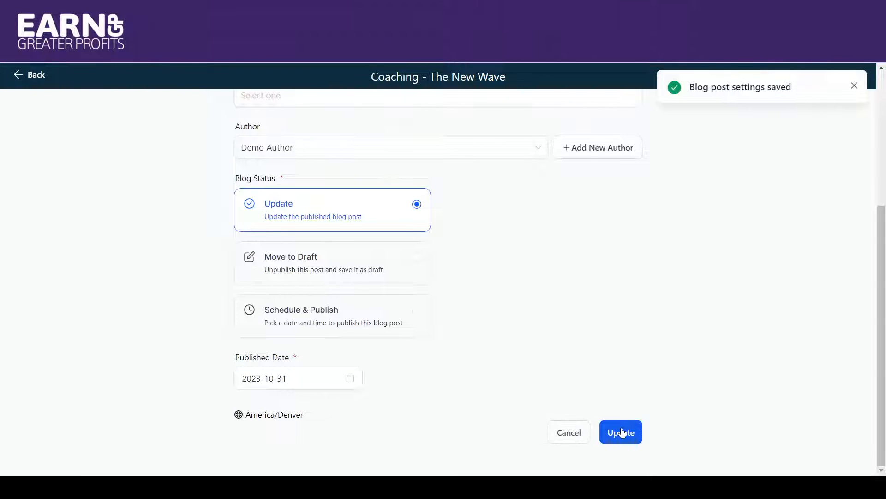
click(623, 432)
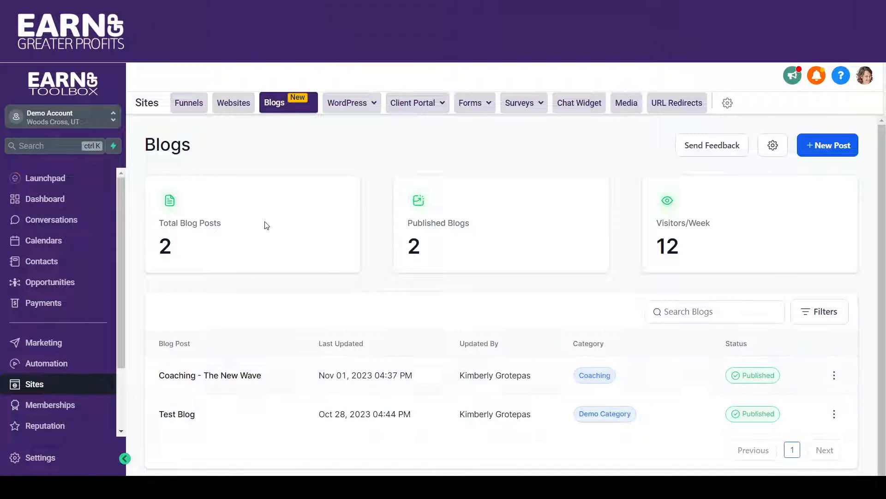
Open the Blog page of Test Website in the page editor.
click(232, 106)
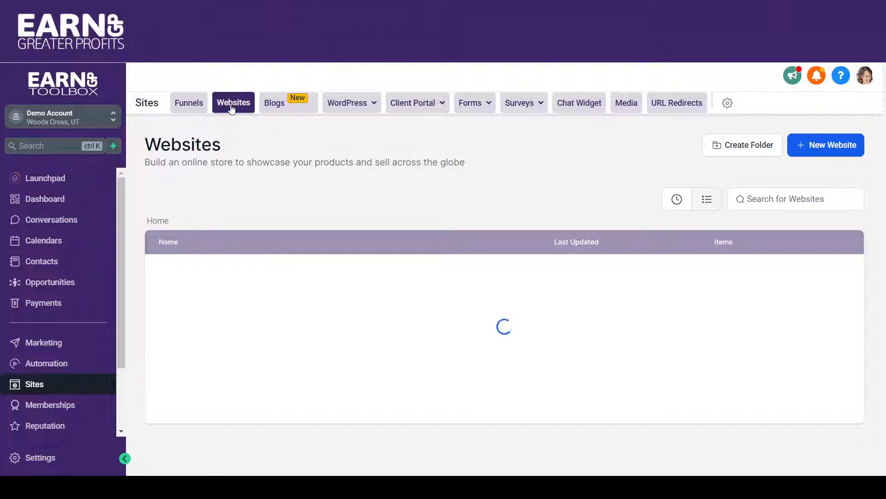
click(178, 304)
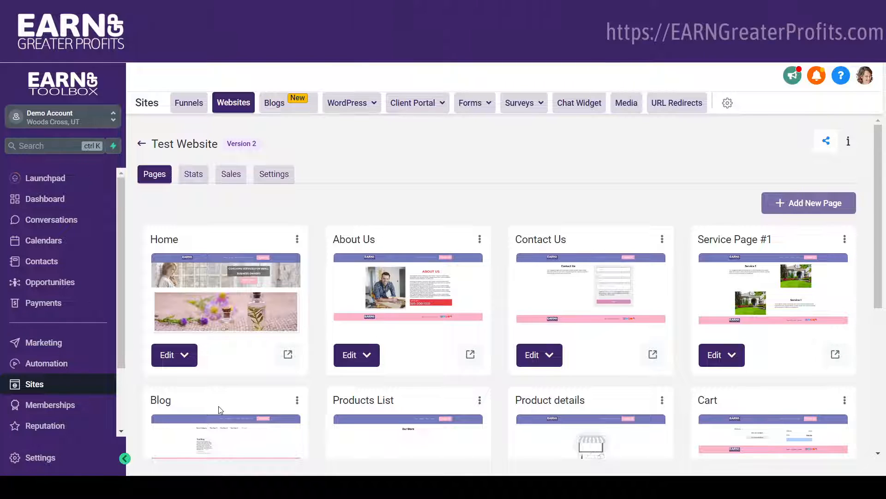
click(217, 430)
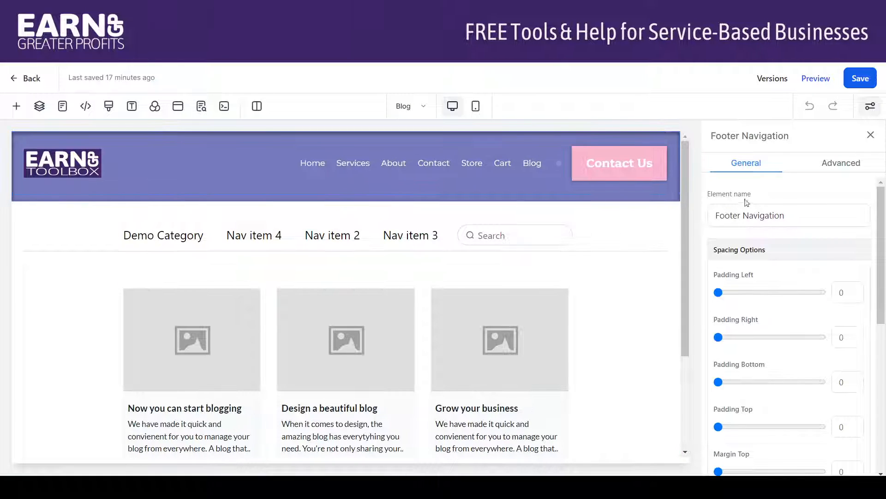
Set the Blog element's category selection to All Posts, covering Coaching and Demo Category, and save the page.
click(538, 342)
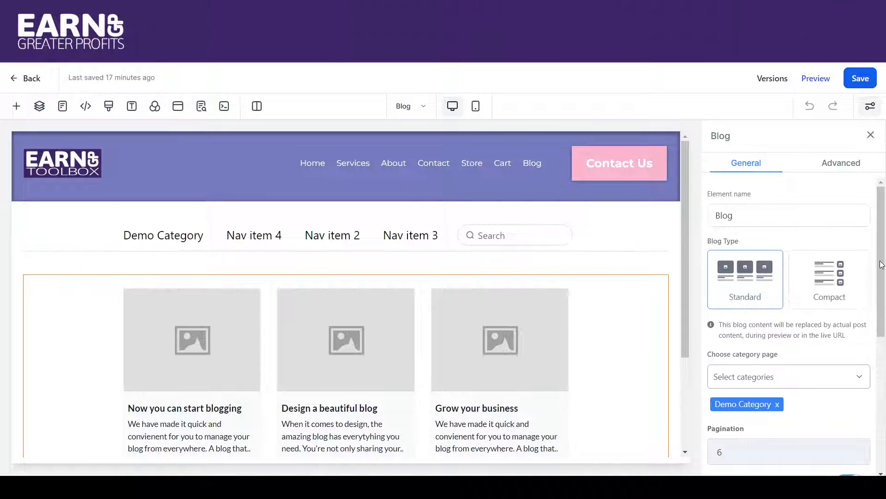
scroll(882, 264, down, 2)
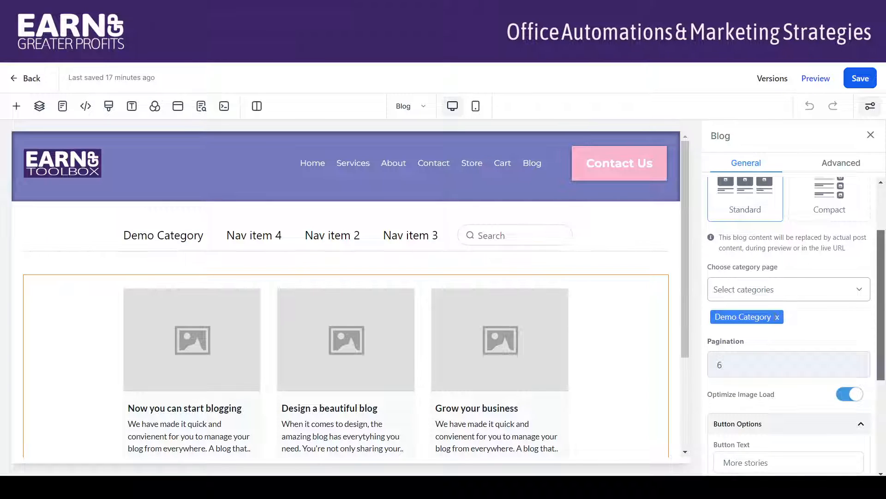
click(777, 317)
click(766, 291)
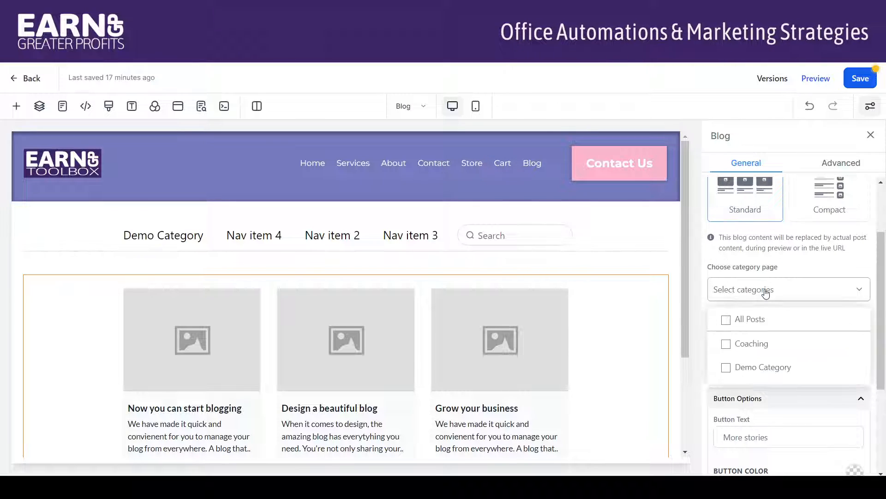
click(727, 319)
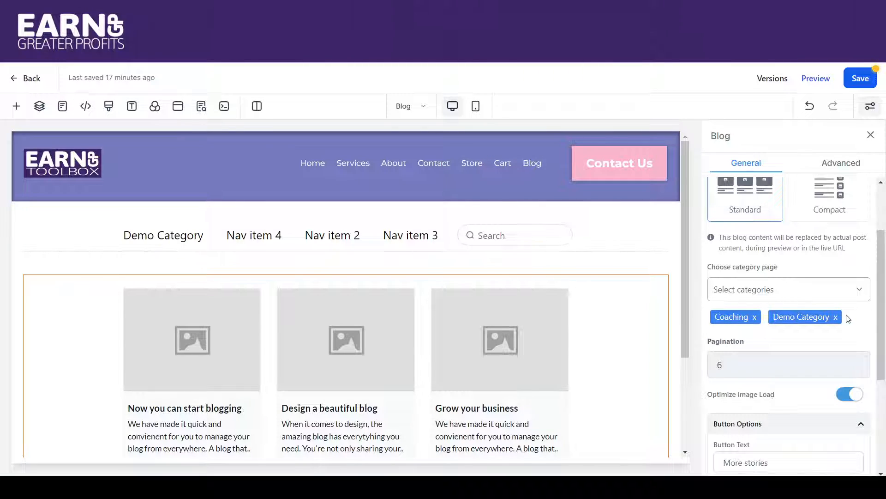
click(861, 290)
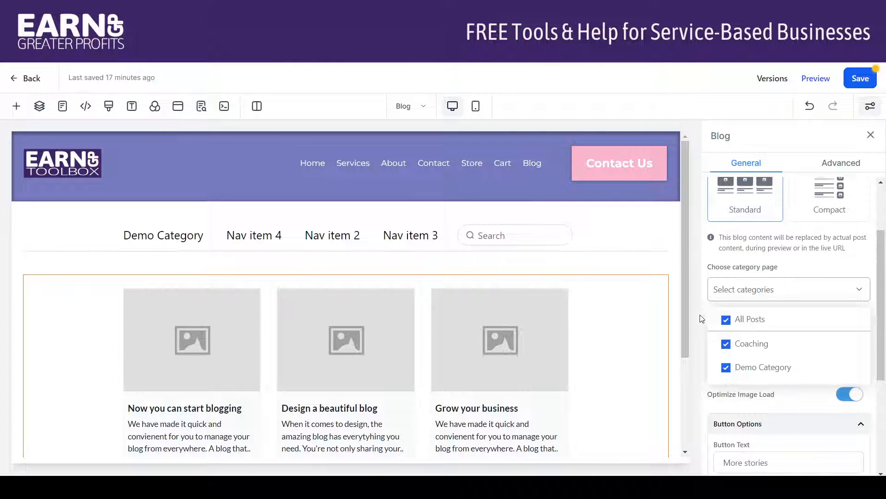
scroll(785, 323, down, 2)
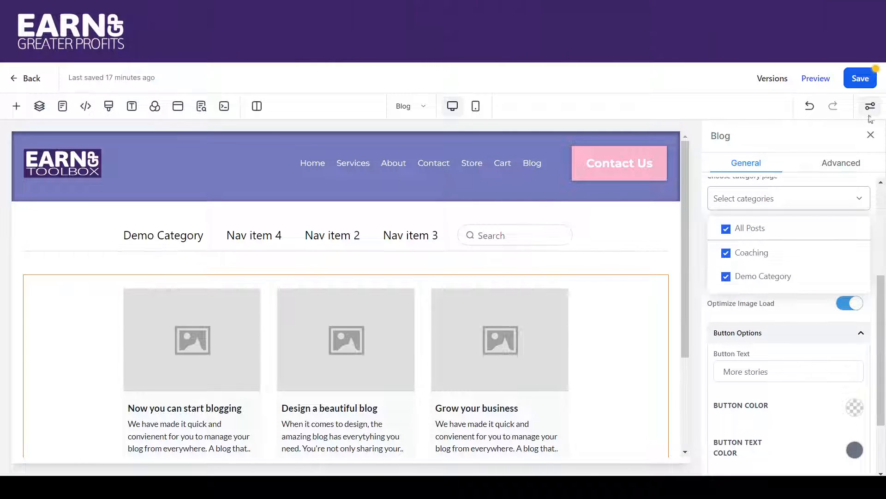
click(858, 77)
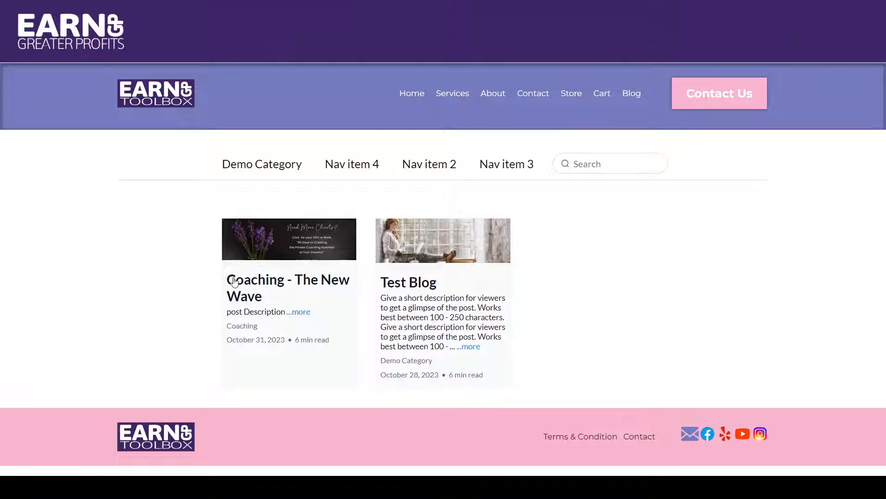
Open the "Coaching - The New Wave" post on the blog page preview and review it from cover image to author section.
click(307, 246)
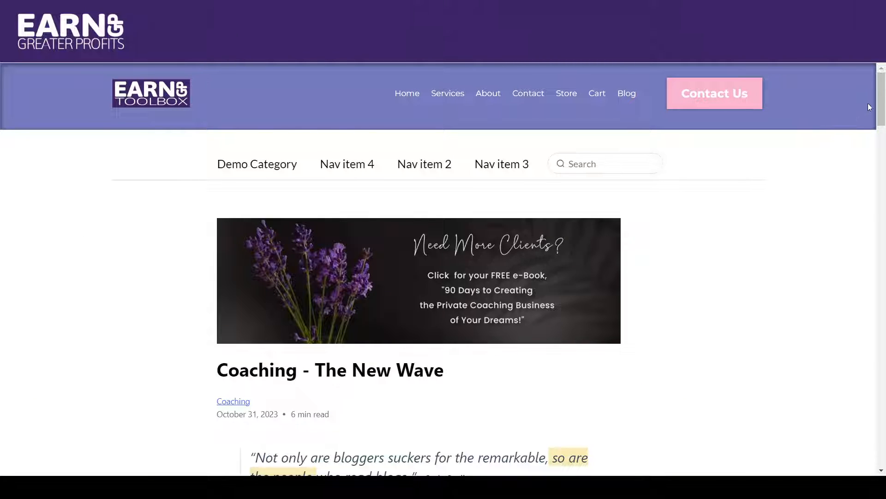
drag(881, 99, 856, 185)
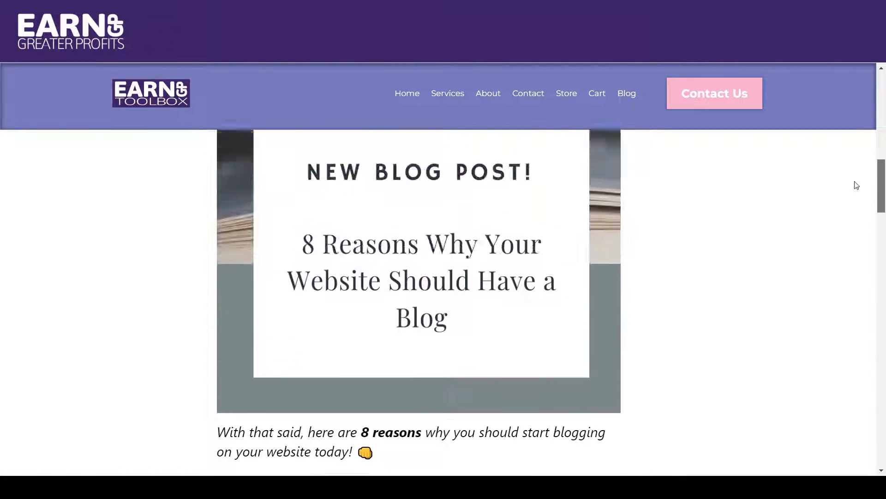
scroll(856, 185, up, 15)
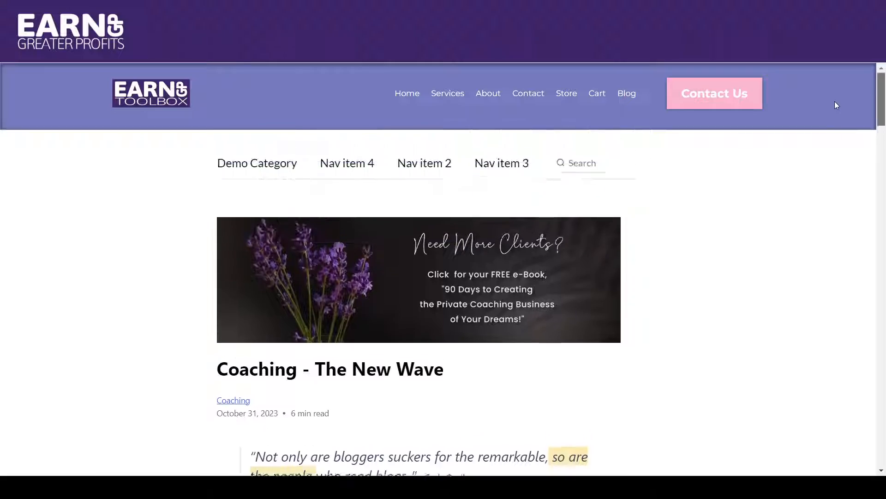
drag(882, 99, 884, 457)
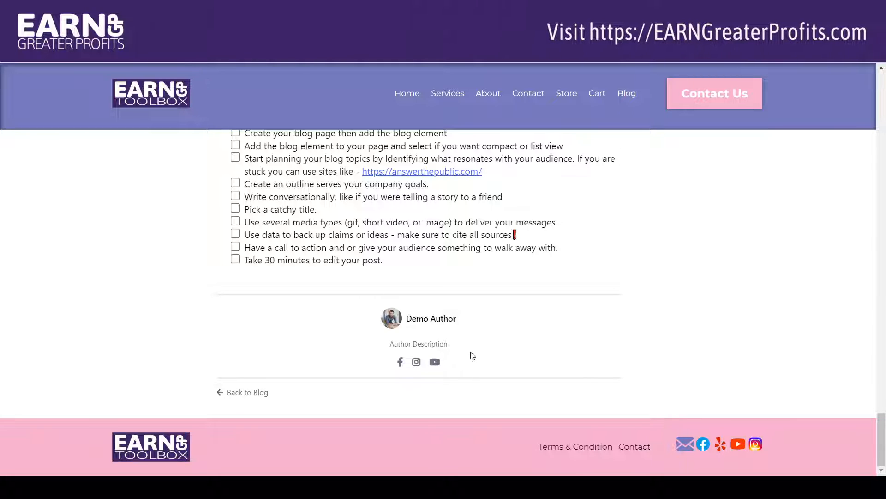
drag(882, 439, 841, 61)
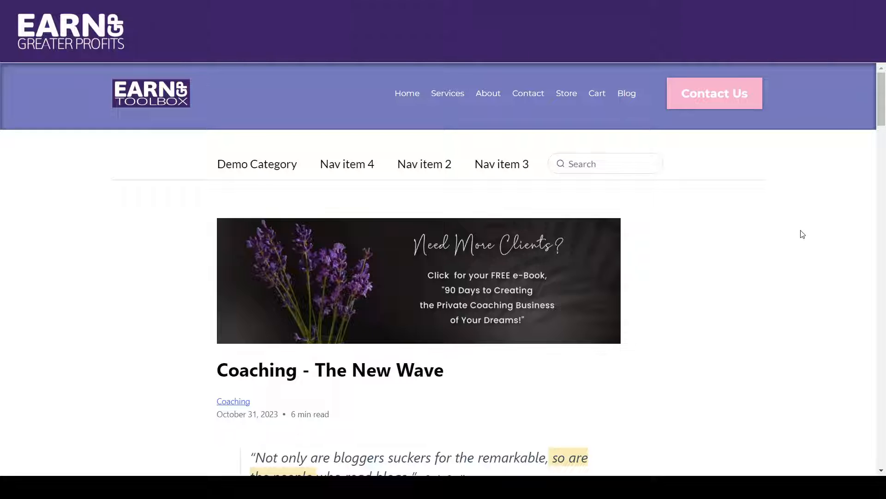
scroll(882, 121, down, 4)
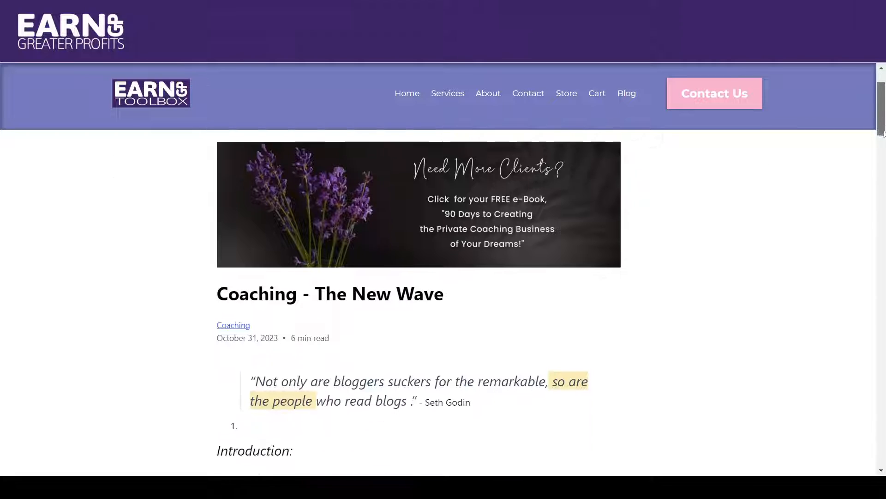
scroll(882, 111, up, 4)
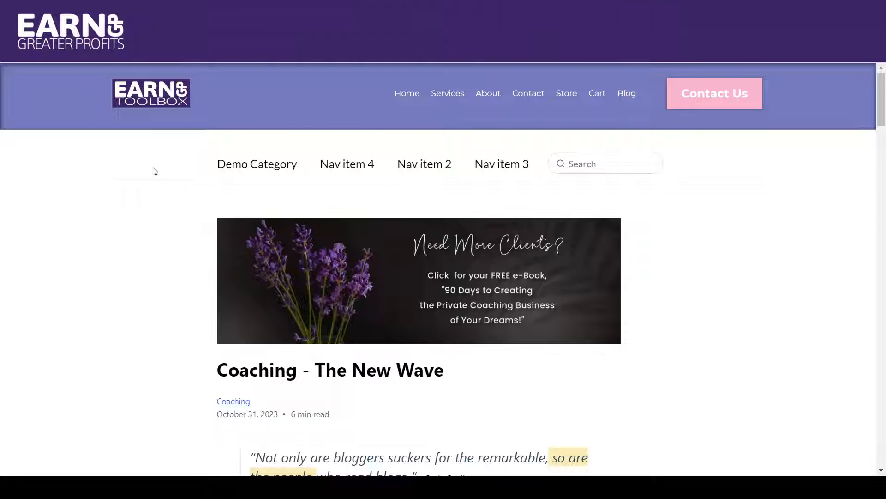
Examine the Blog page's SEO meta data fields in the page editor and close them.
mouse_move(882, 113)
mouse_down()
mouse_move(884, 187)
mouse_move(883, 113)
mouse_up()
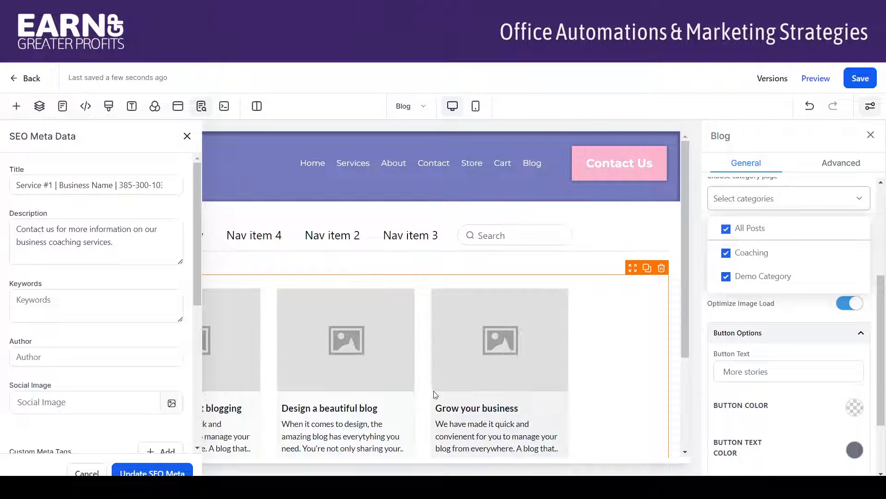
click(187, 137)
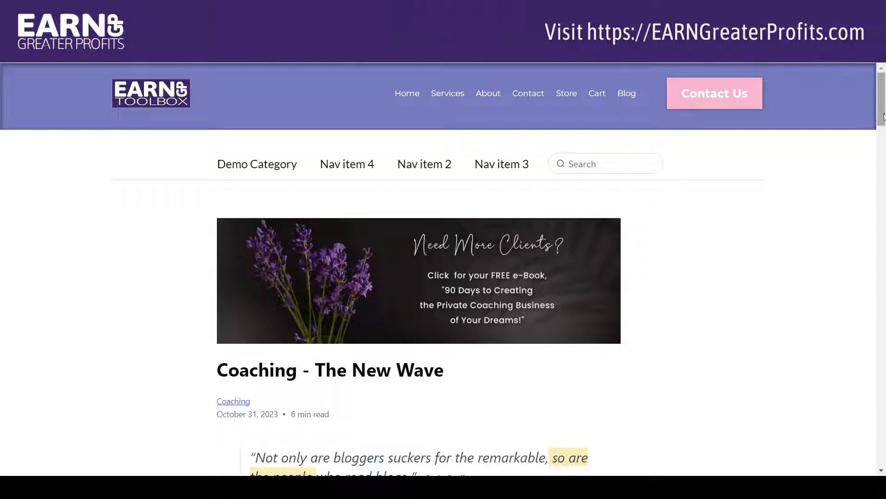
Go through the "Coaching - The New Wave" post again down to its end and follow the link back to the blog.
drag(880, 95, 857, 77)
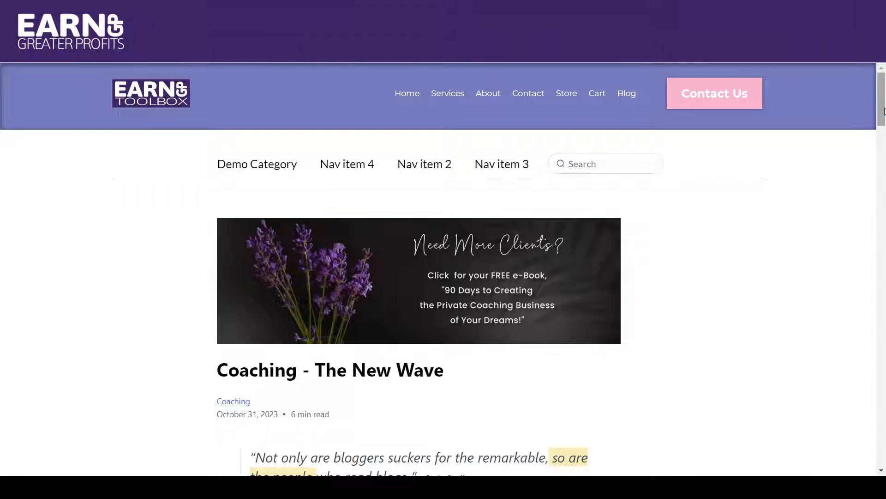
mouse_move(883, 106)
mouse_down()
mouse_move(884, 199)
mouse_move(883, 94)
mouse_up()
drag(880, 108, 885, 450)
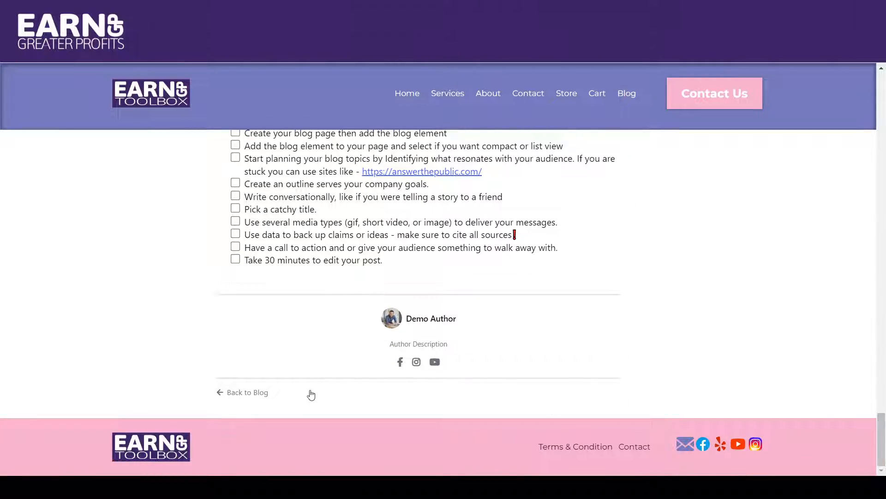
click(258, 395)
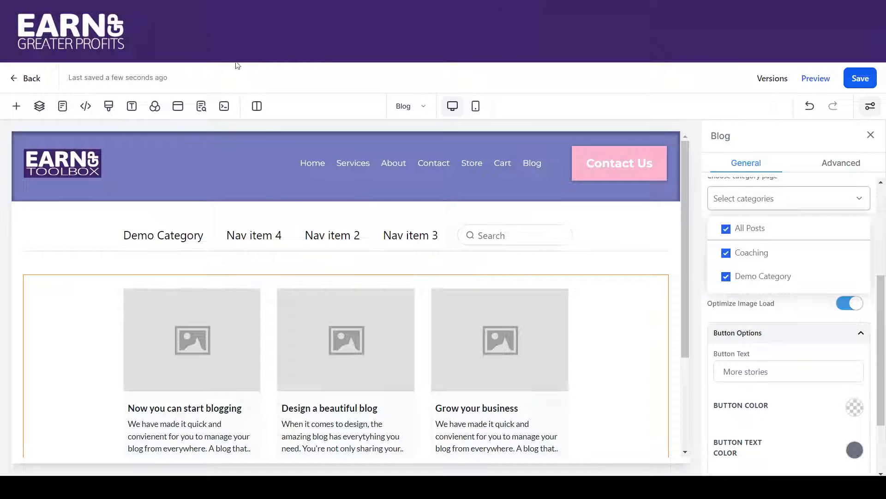
Leave the page editor and look over all the pages of Test Website.
click(32, 78)
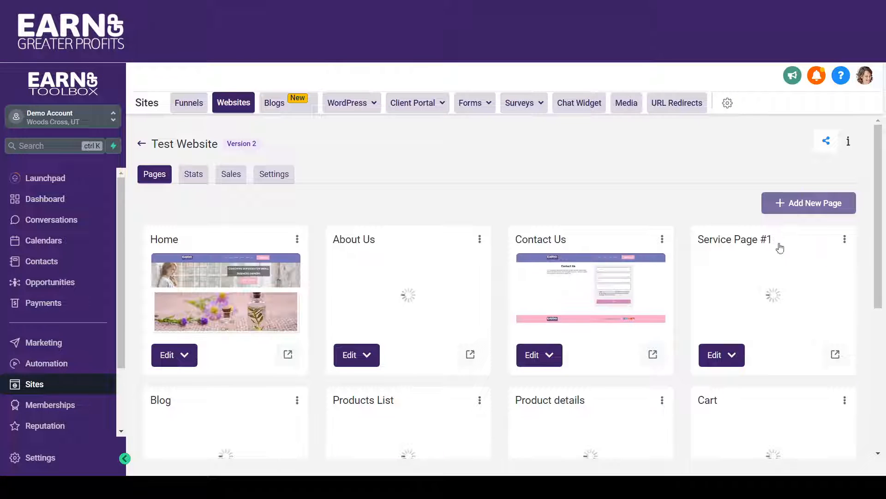
drag(883, 180, 884, 309)
scroll(273, 207, up, 2)
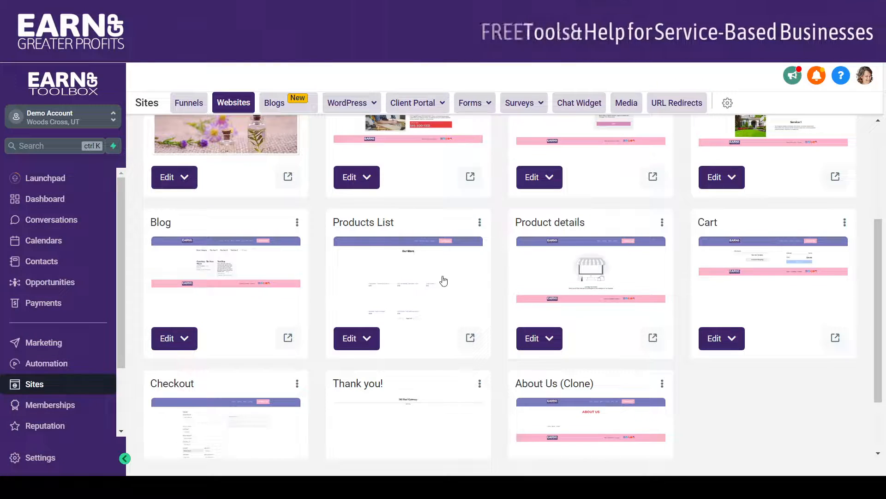
scroll(872, 283, down, 2)
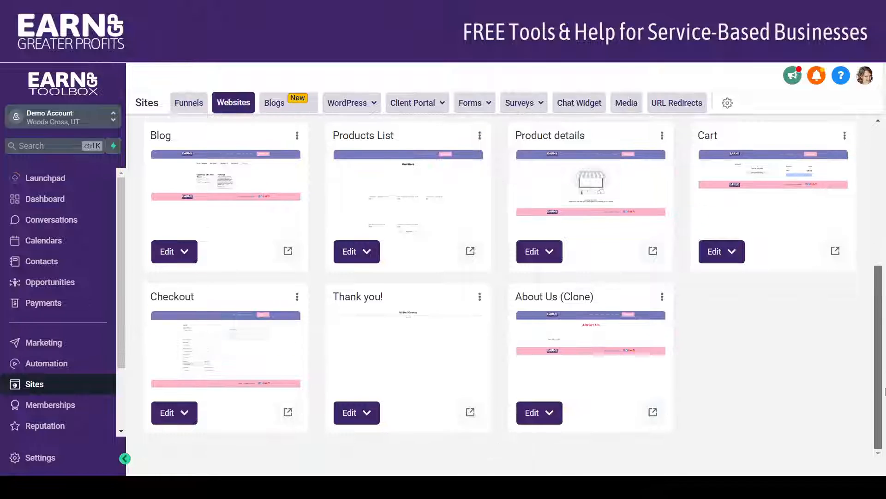
scroll(872, 282, up, 2)
scroll(872, 282, up, 1)
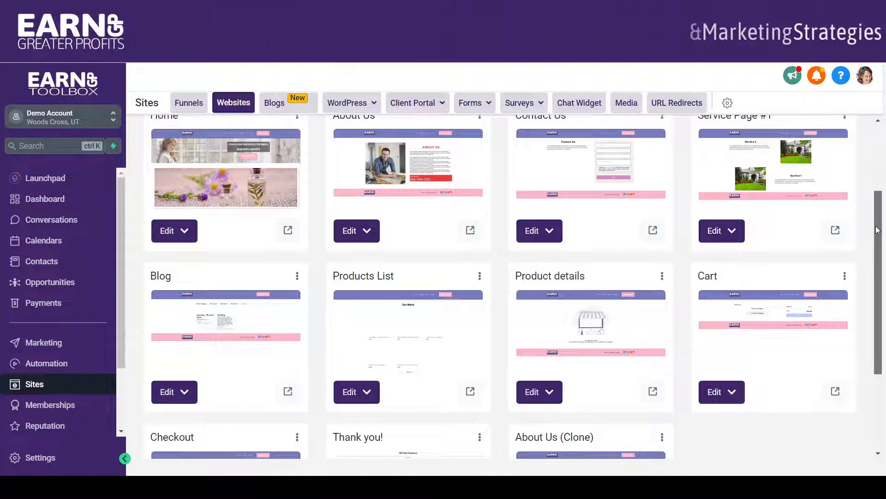
drag(877, 232, 878, 262)
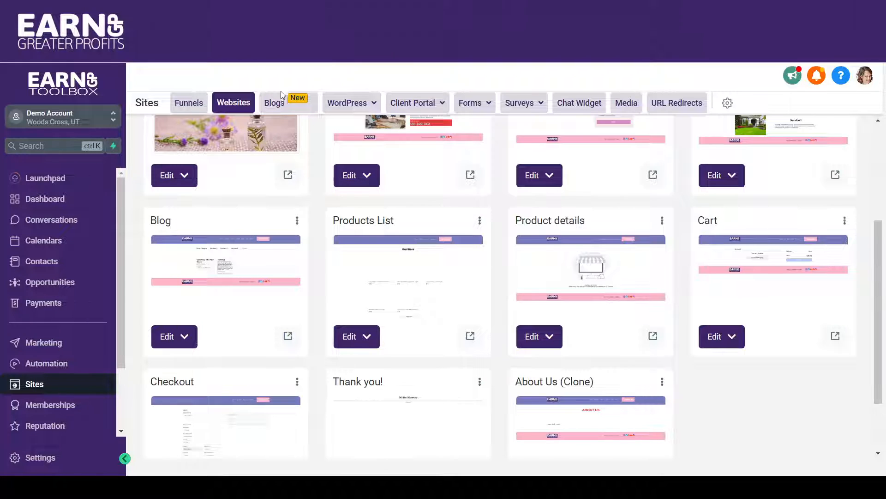
Go to the Blogs overview, examine the SEO details of the Test Blog post, and close them without editing.
click(281, 106)
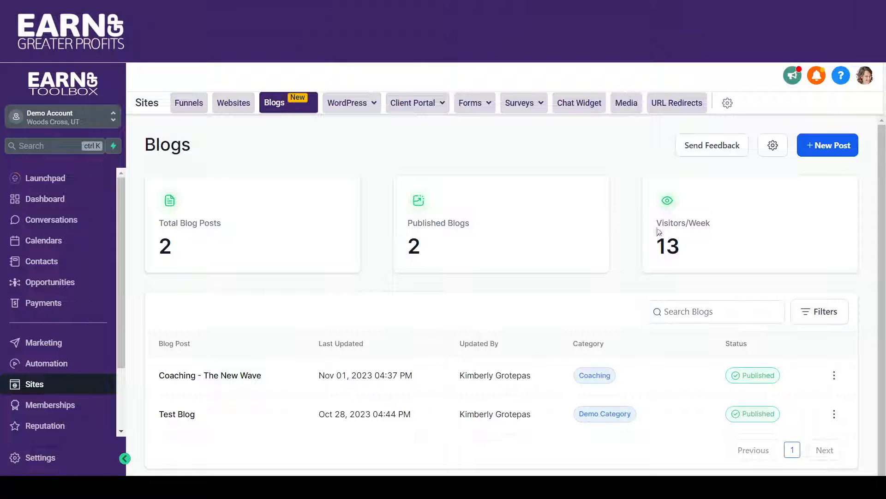
scroll(509, 267, down, 1)
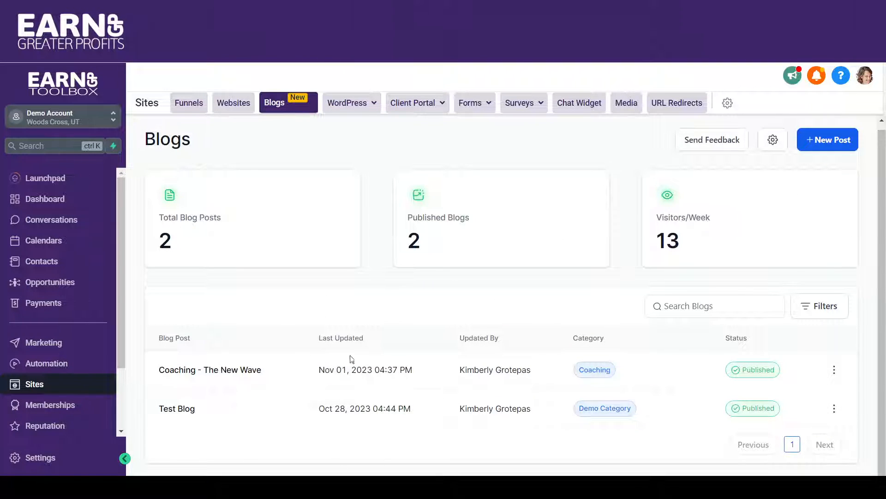
click(835, 409)
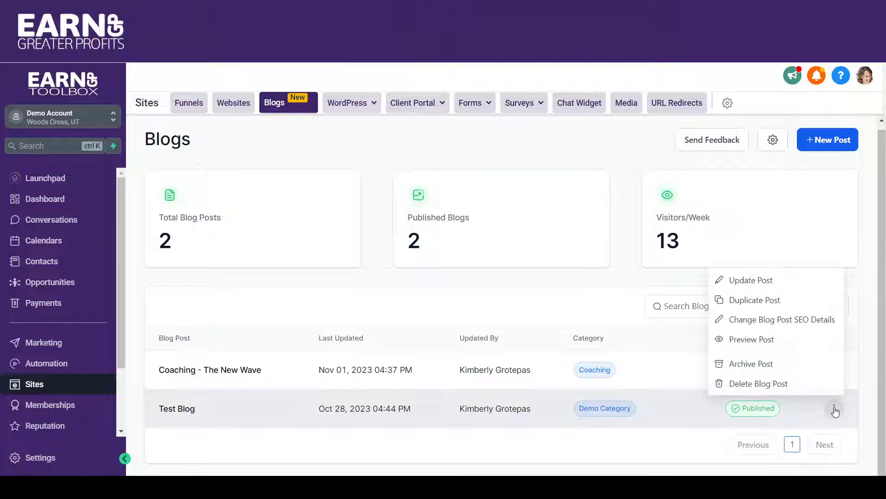
click(751, 323)
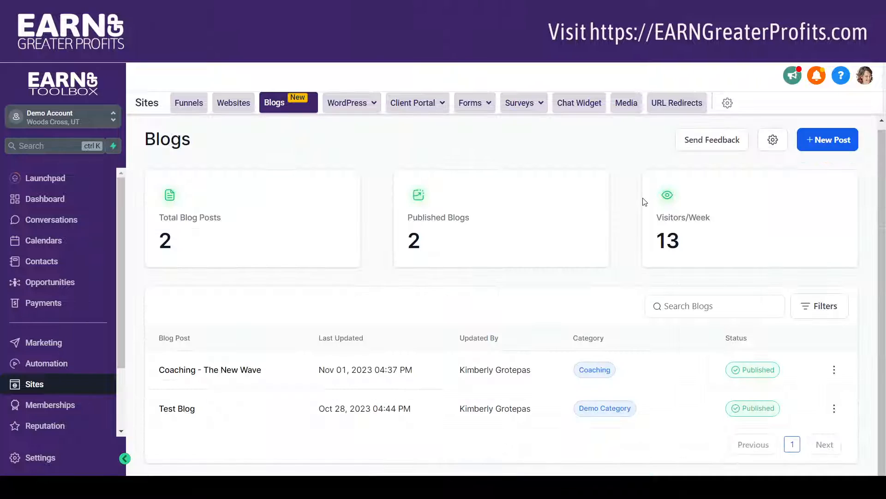
click(640, 196)
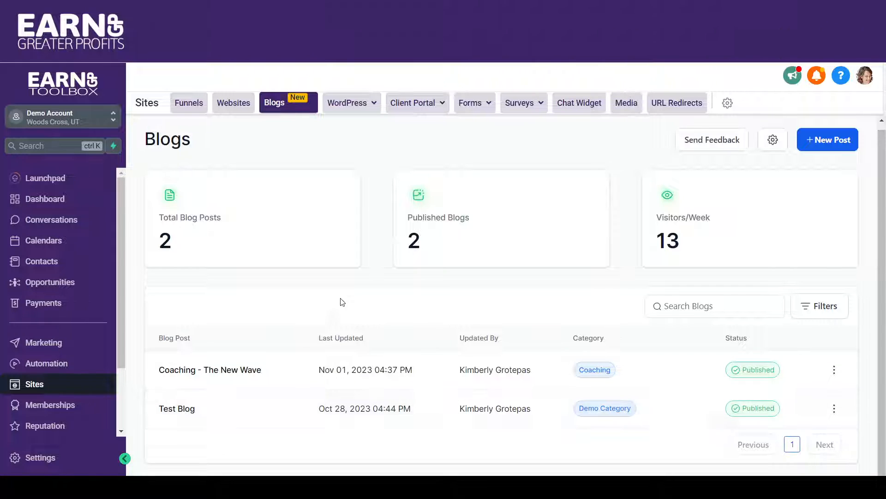
scroll(881, 166, up, 1)
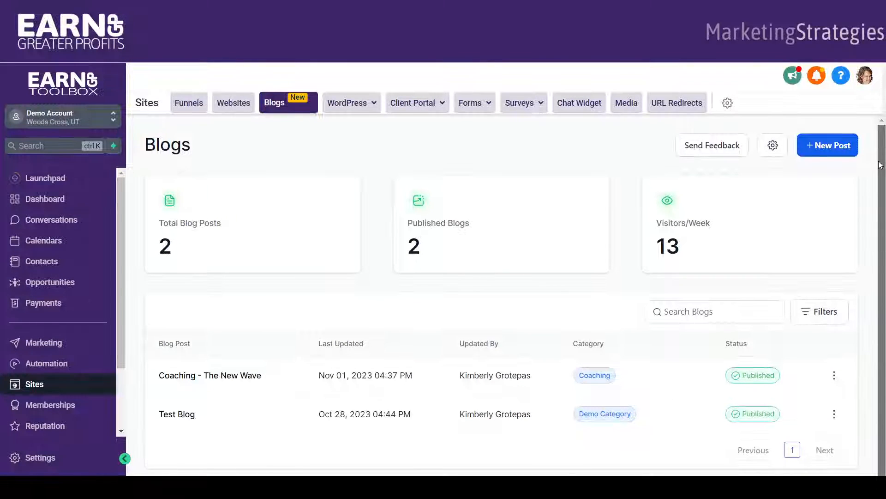